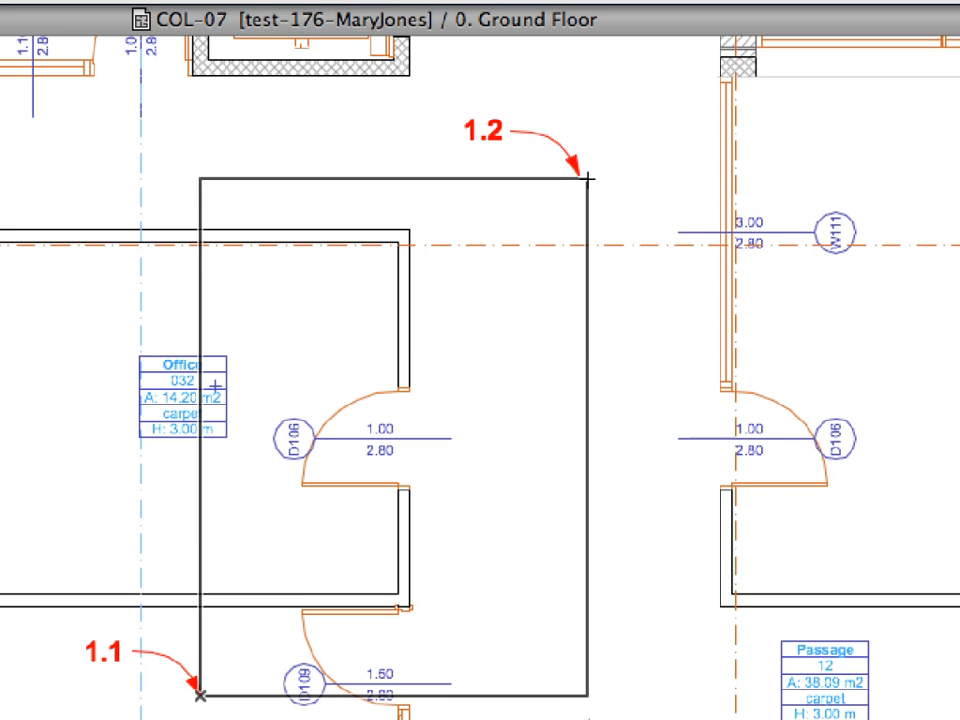
Complete the marquee around the office doors from marker 1.1 to 1.2 and merge the module file COL-07-05-01-Design Version A.mod.
left_click(582, 175)
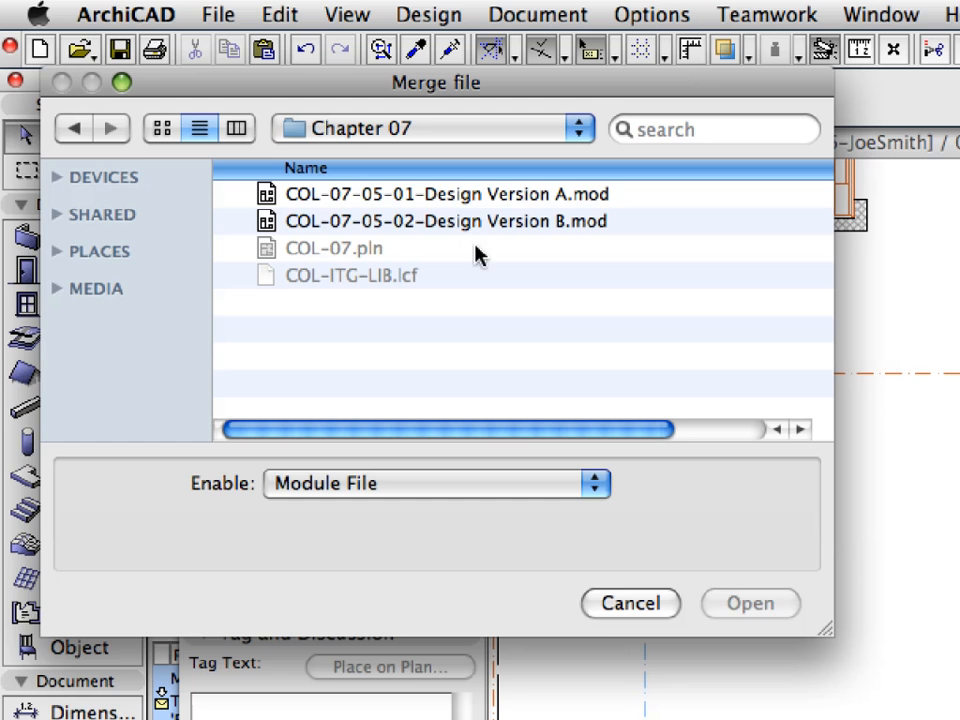
left_click(475, 204)
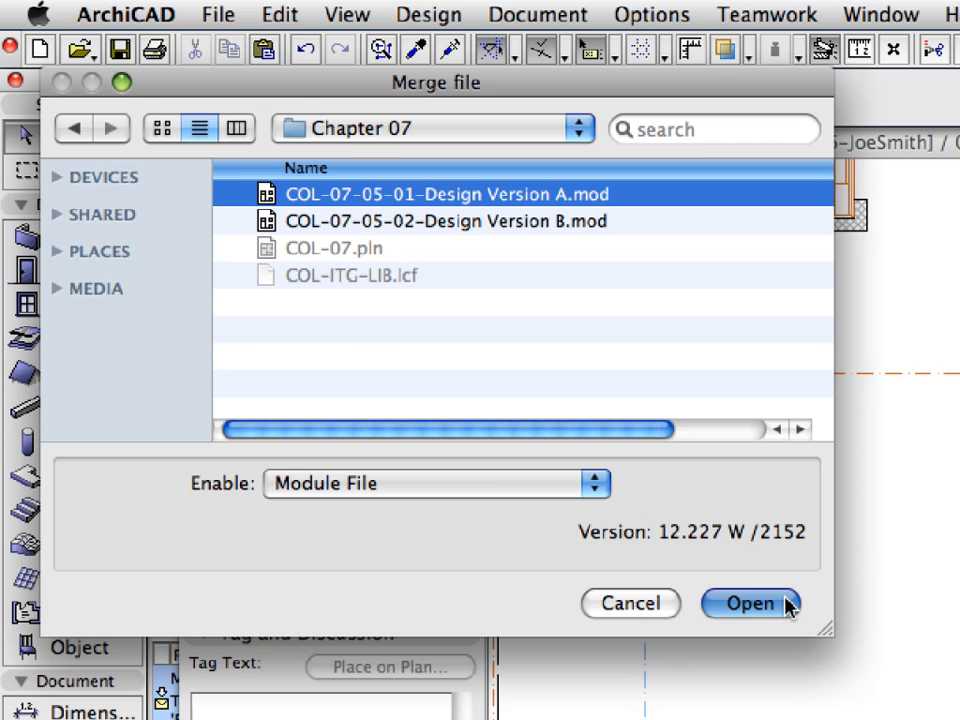
left_click(750, 604)
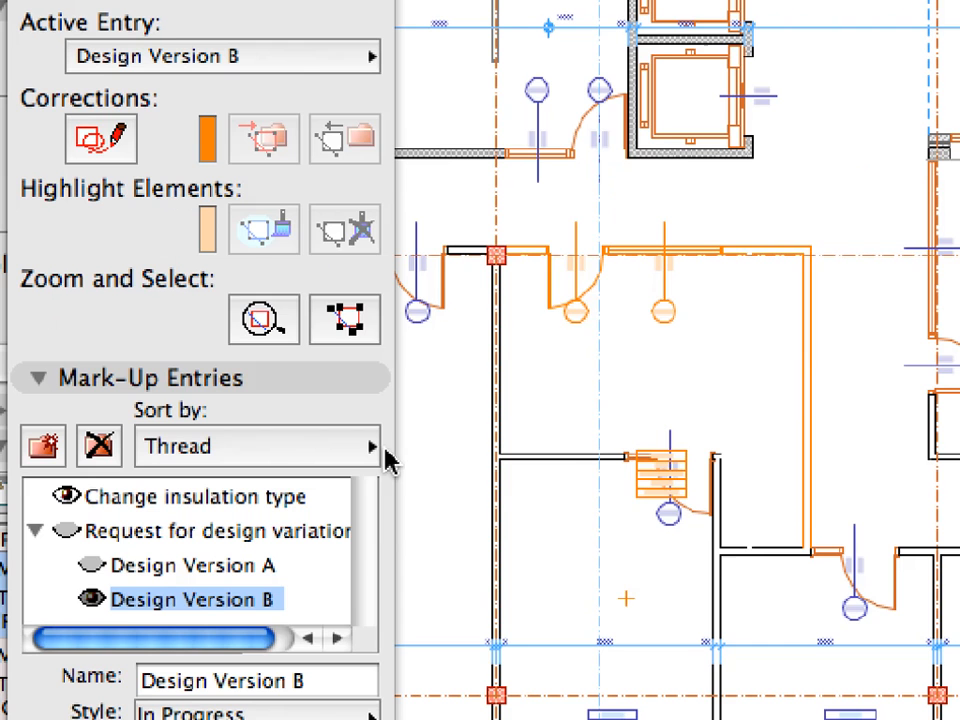
Compare the design proposals by toggling the visibility of the Design Version B and Design Version A mark-up entries.
left_click(94, 600)
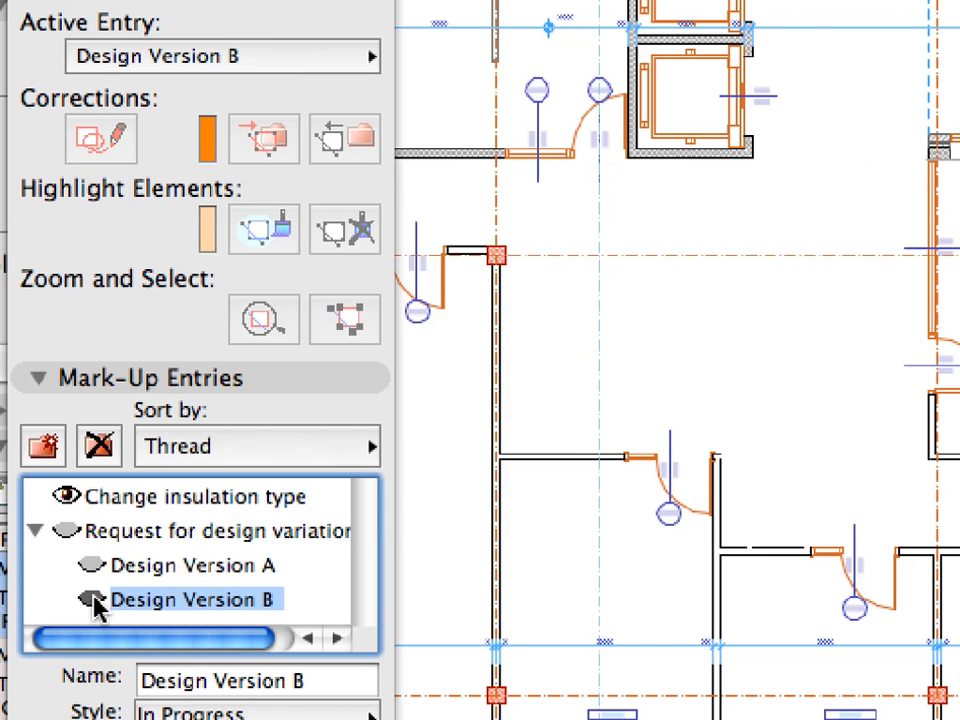
left_click(94, 600)
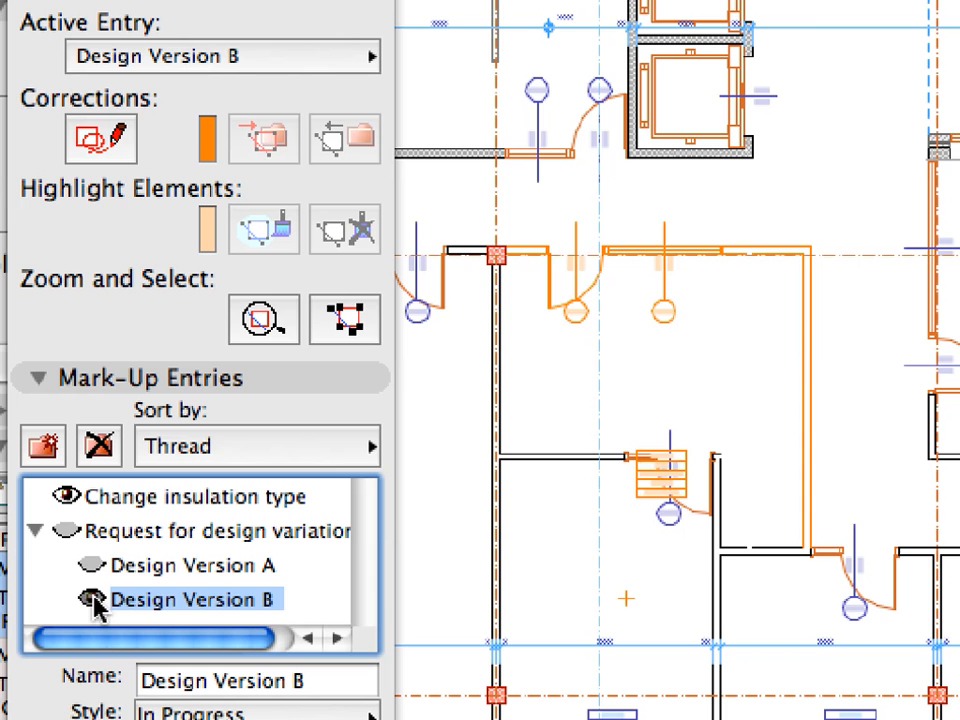
left_click(94, 600)
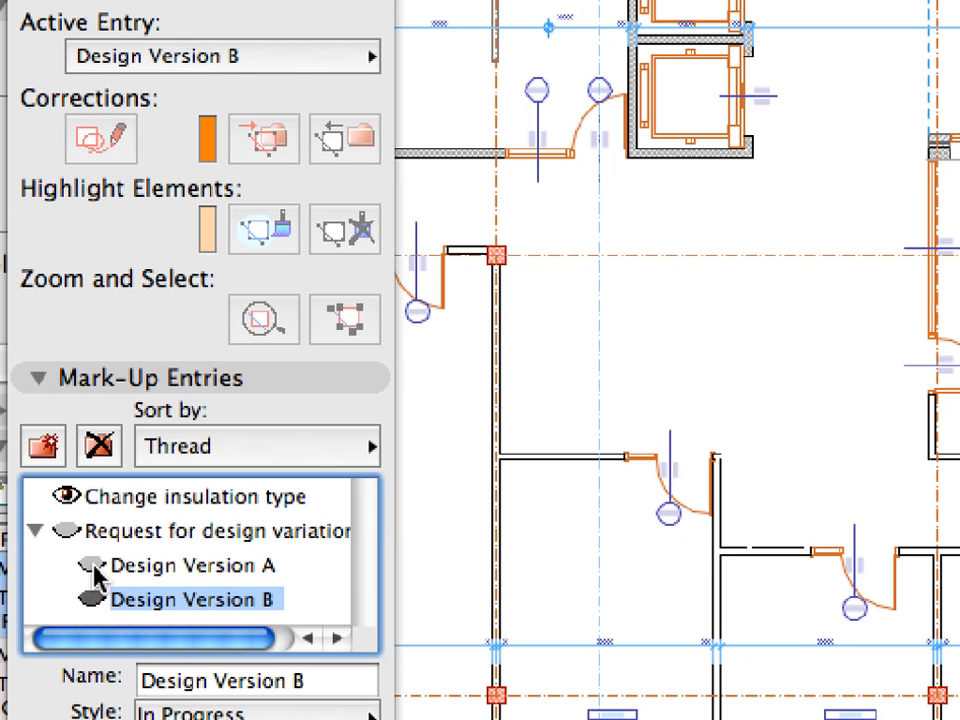
left_click(94, 566)
left_click(94, 566)
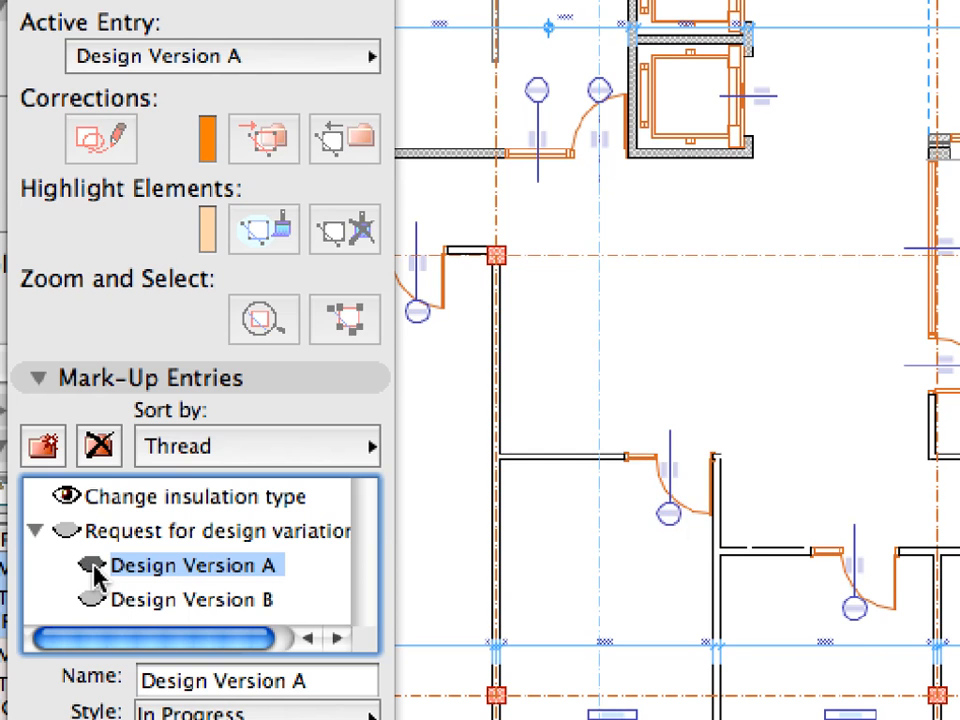
left_click(94, 566)
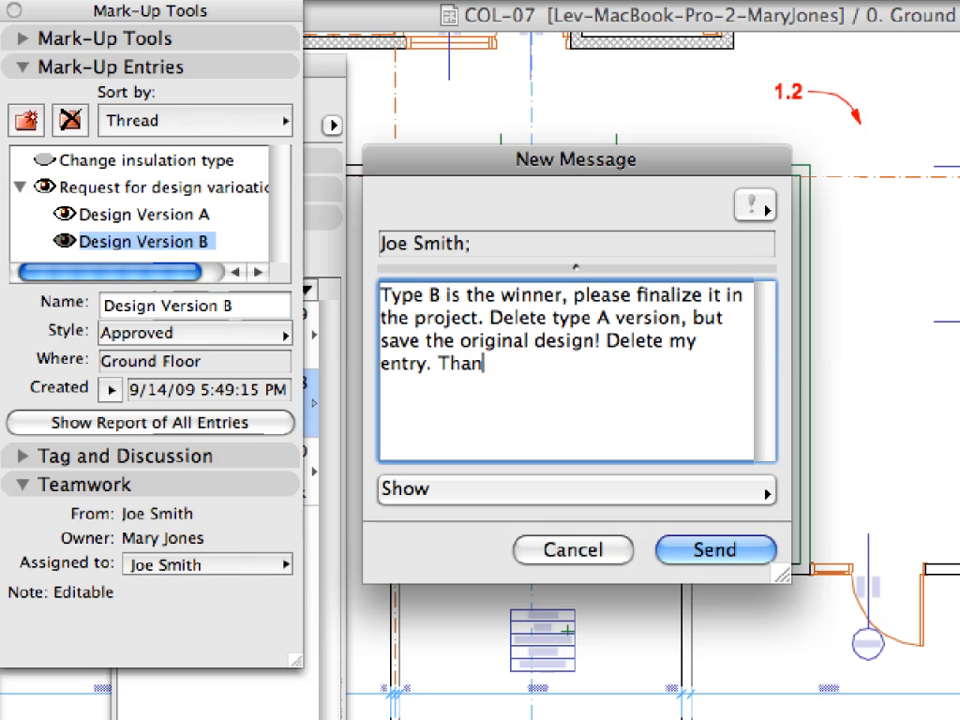
Finish the message about finalizing type B with the closing word "Thanks,".
type("ks,")
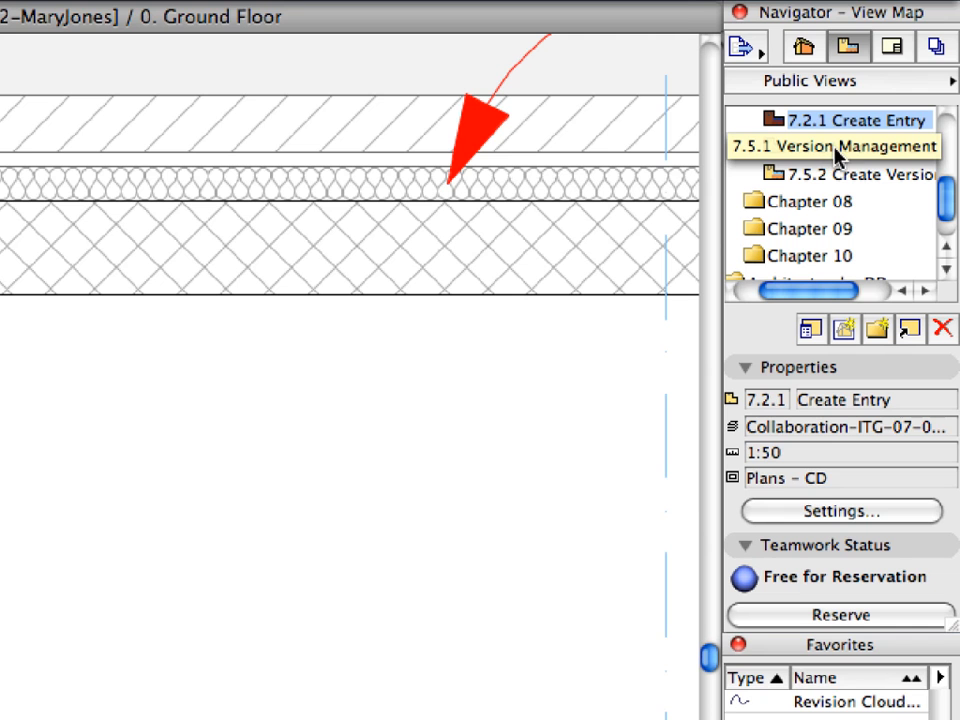
Open the 7.5.1 Version Management view and bring the Mark-Up Tools palette to the front.
double_click(838, 150)
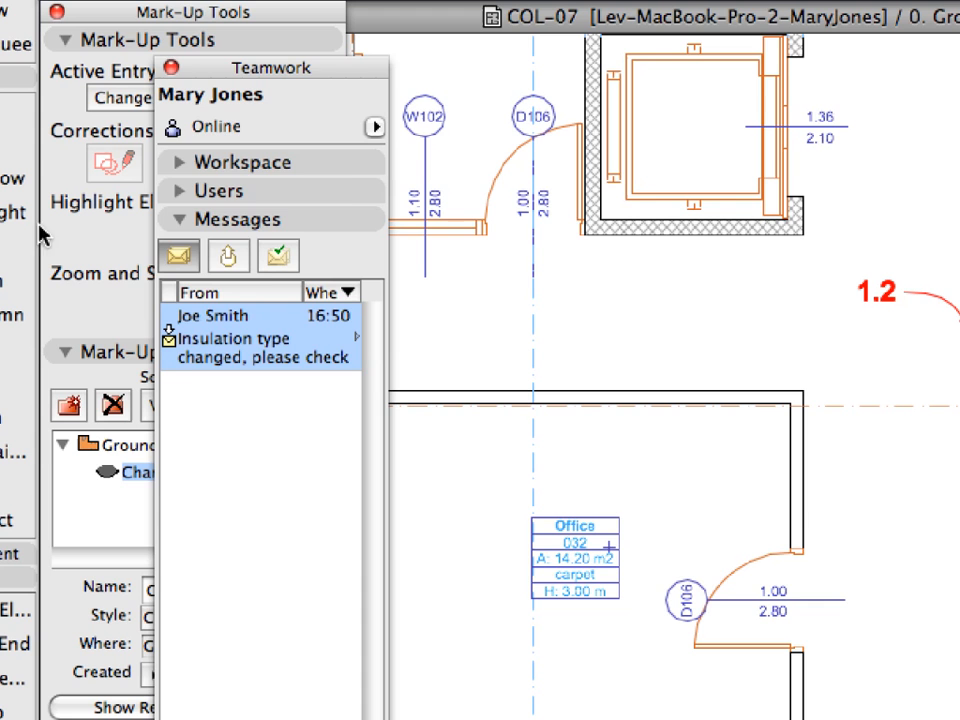
left_click(75, 293)
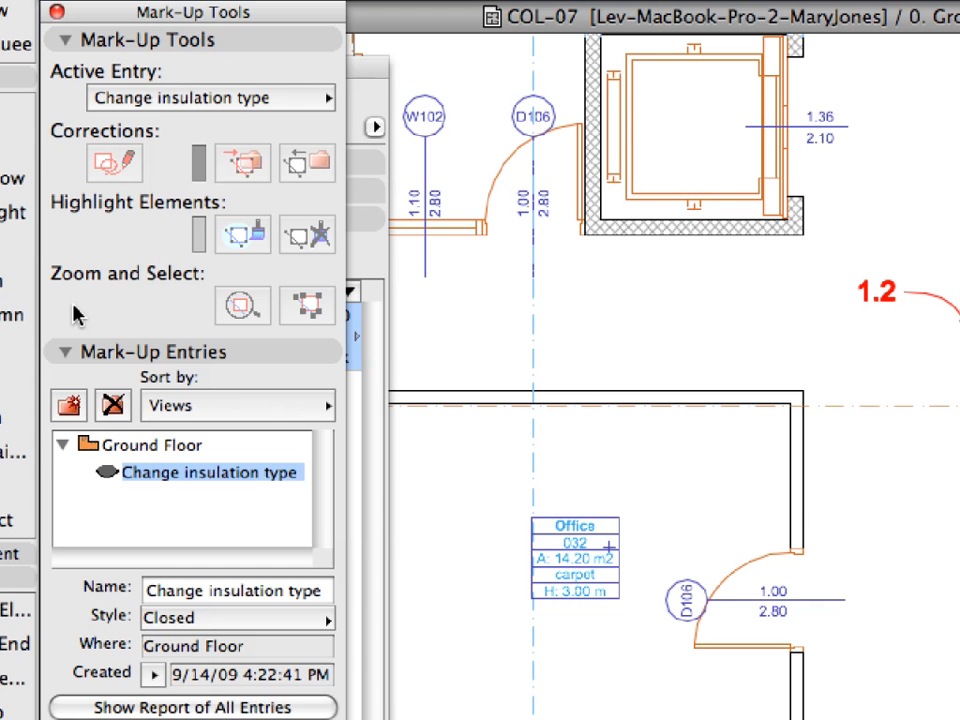
Create a mark-up entry from scratch named "Request for design variations" with the Remarks style, starting a new thread.
left_click(70, 405)
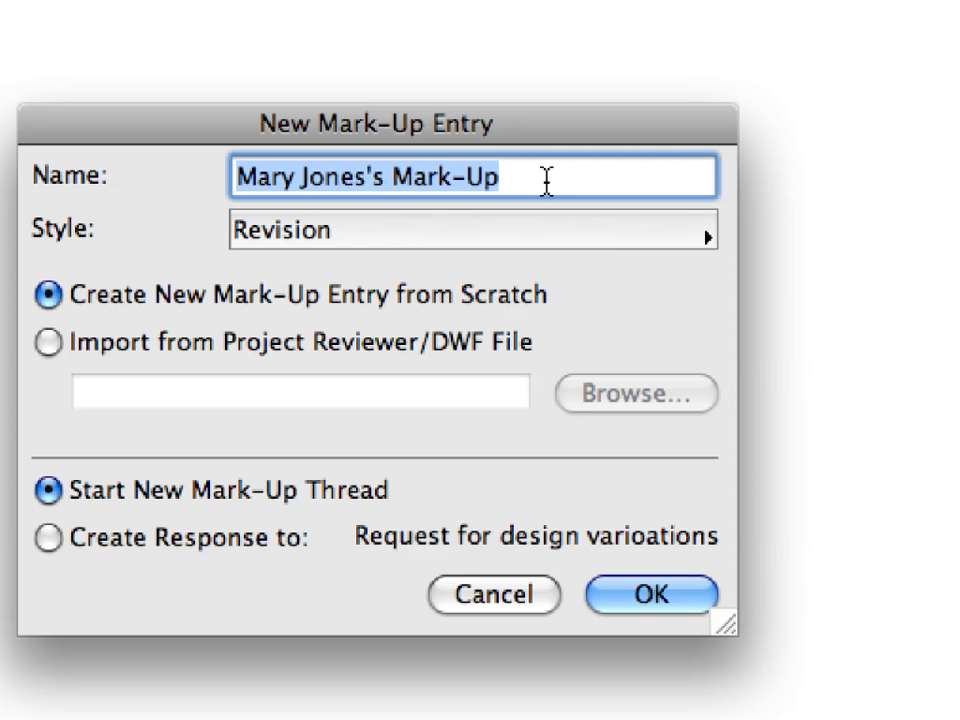
type("Req")
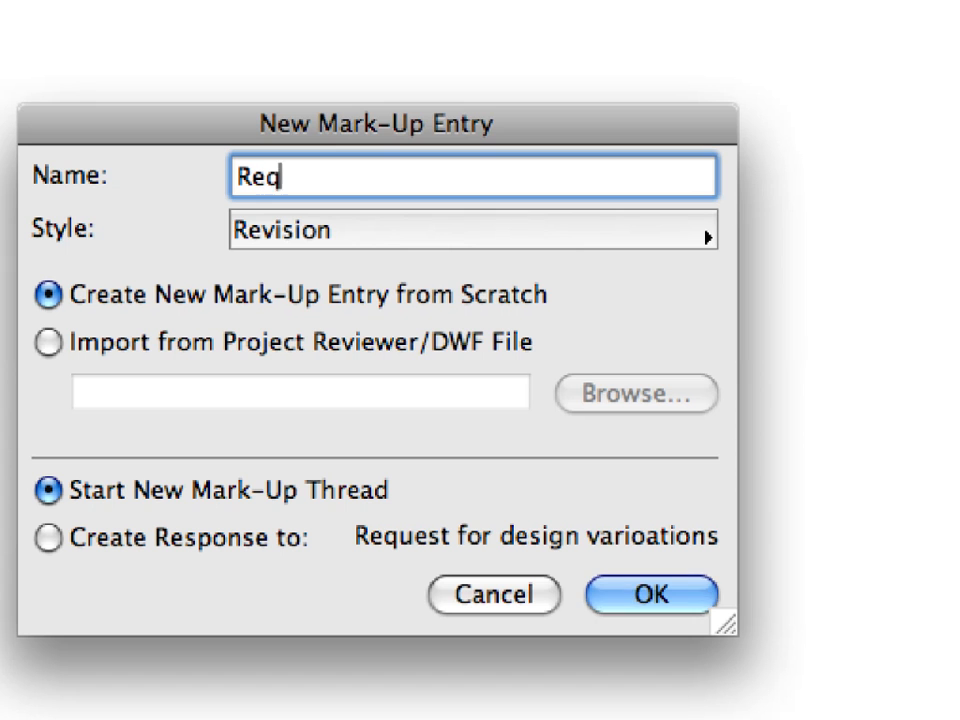
type("uest for ")
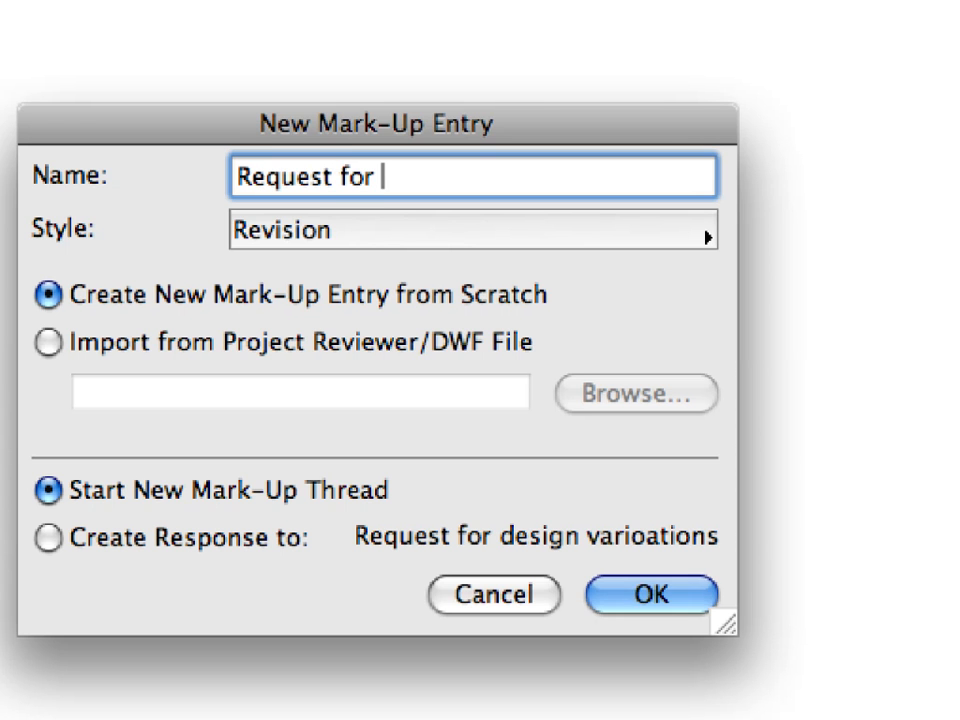
type("design ")
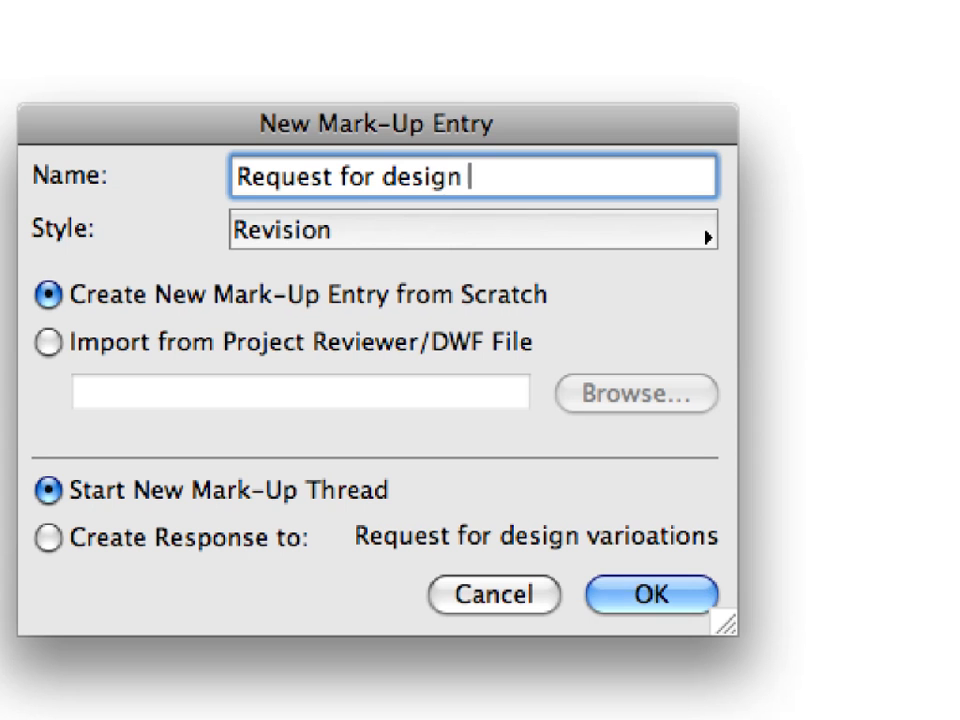
type("variations")
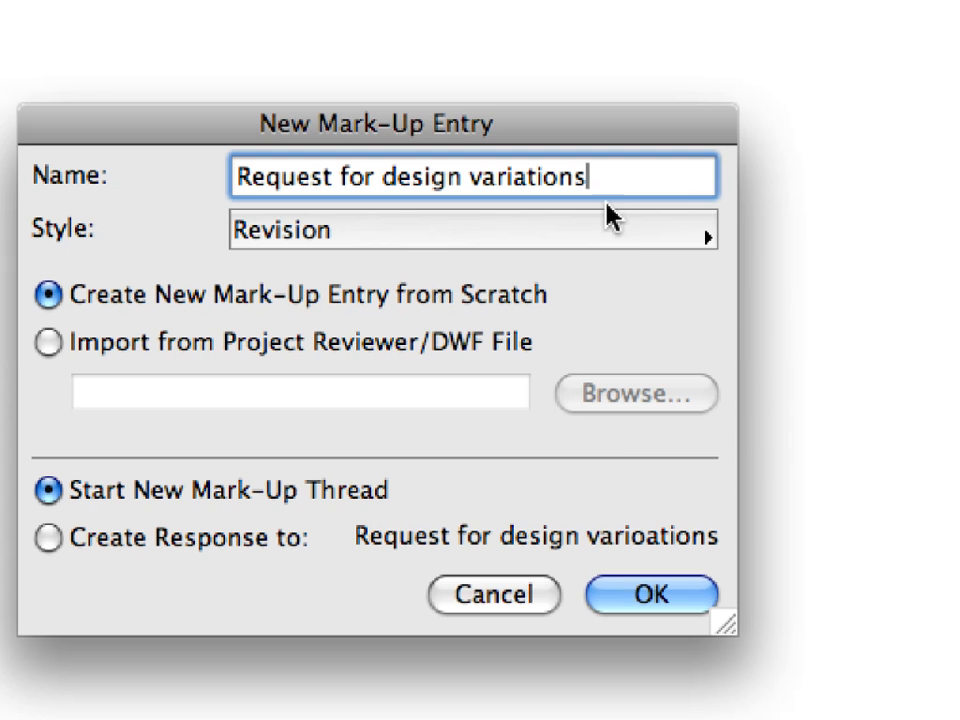
left_click(636, 231)
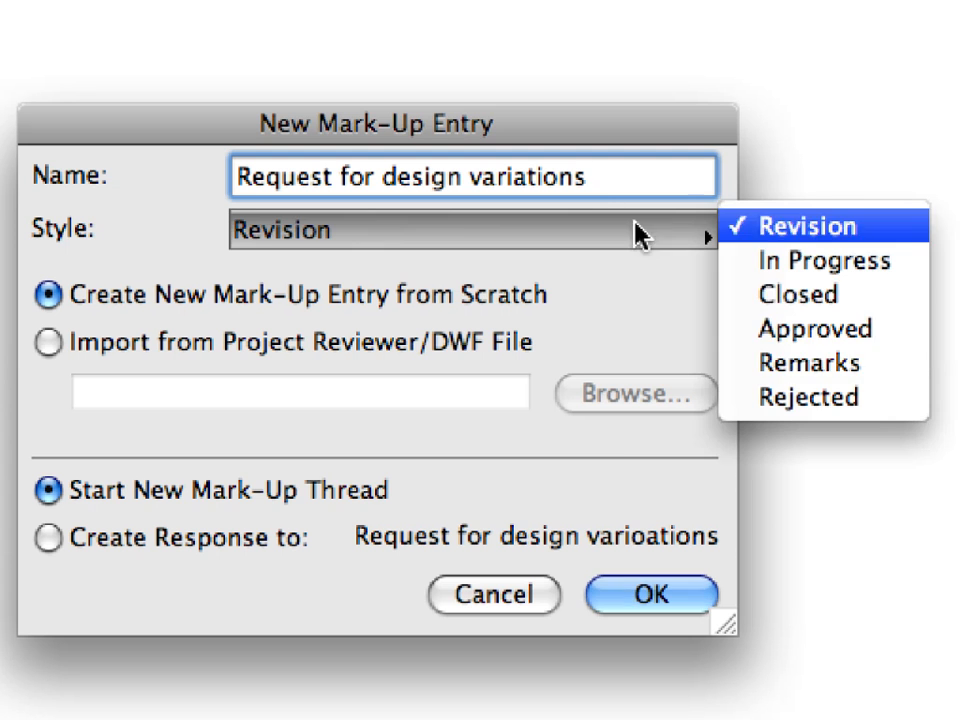
left_click(902, 365)
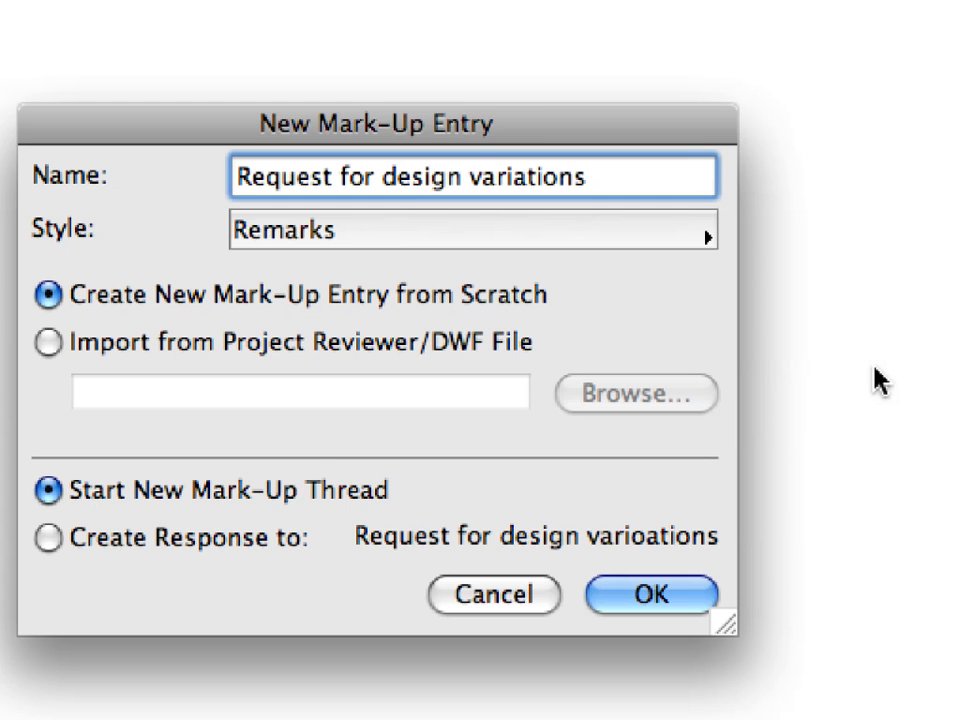
left_click(711, 604)
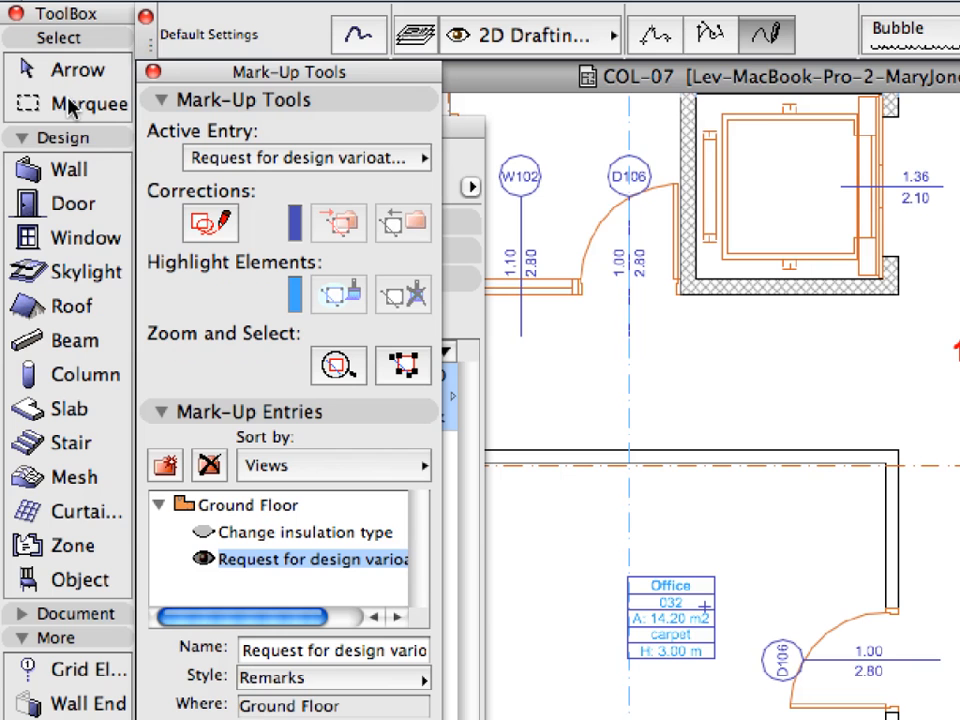
Draw a marquee from marker 1.1 to marker 1.2 around the office doors and select everything inside it.
left_click(72, 107)
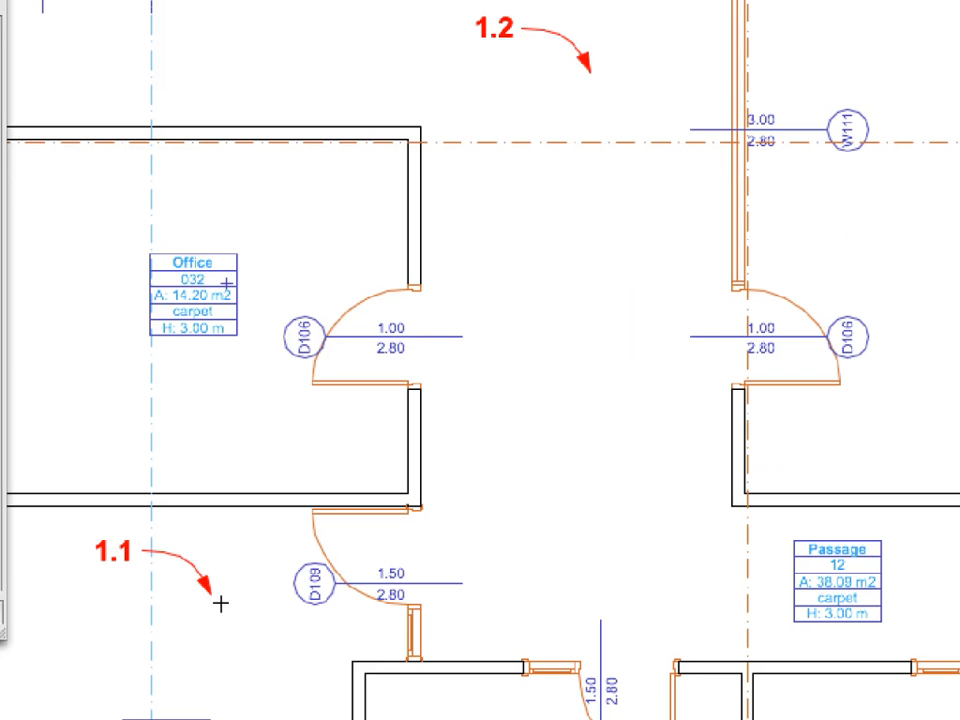
left_click(220, 603)
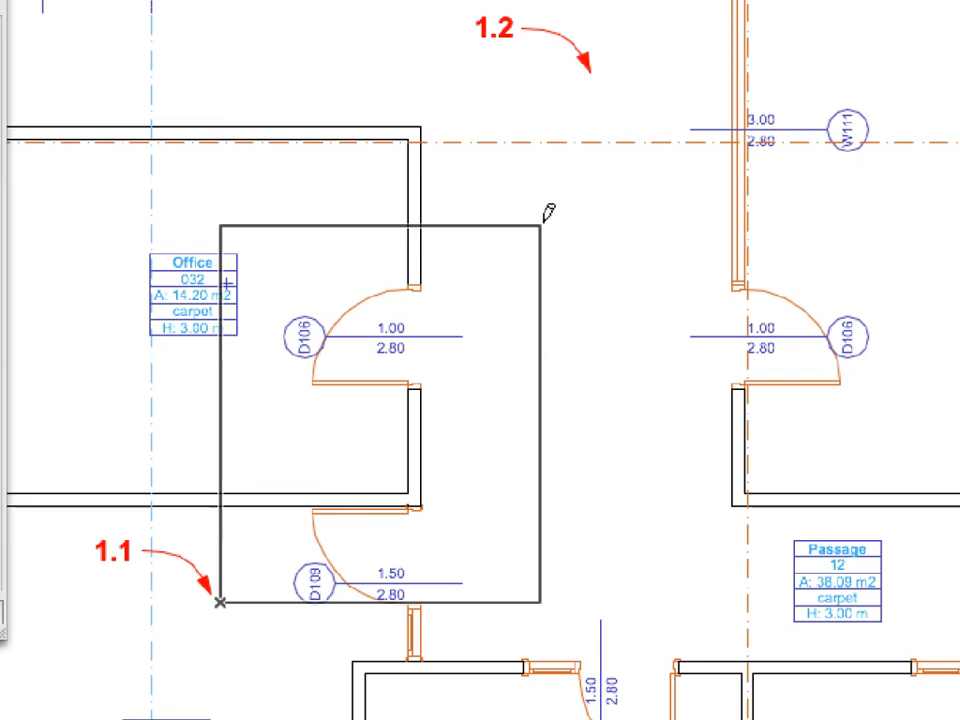
left_click(597, 89)
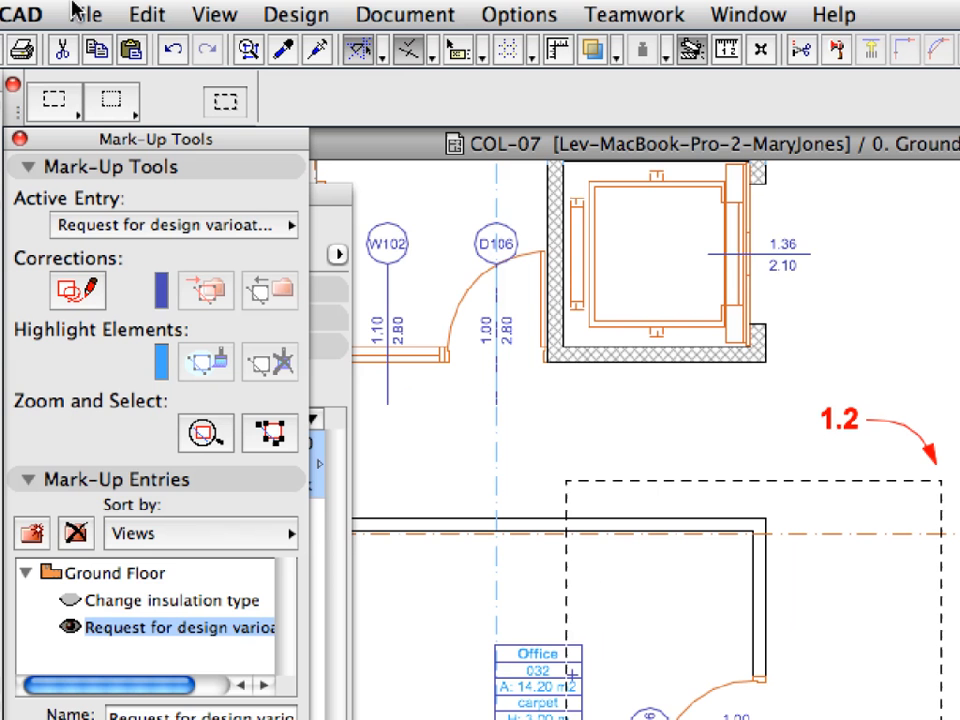
left_click(147, 17)
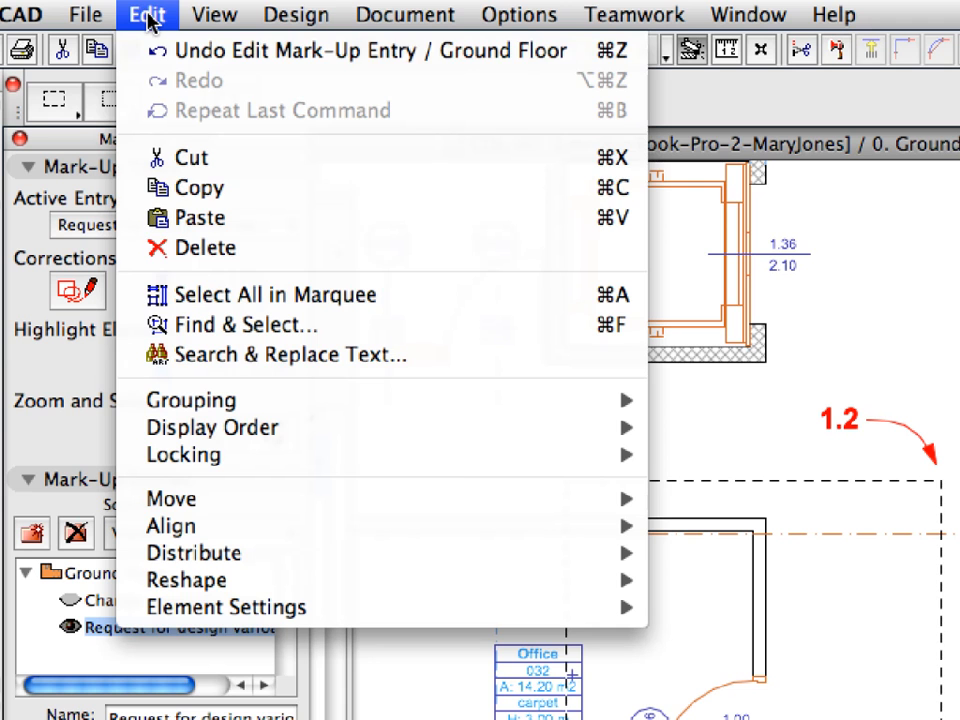
left_click(493, 295)
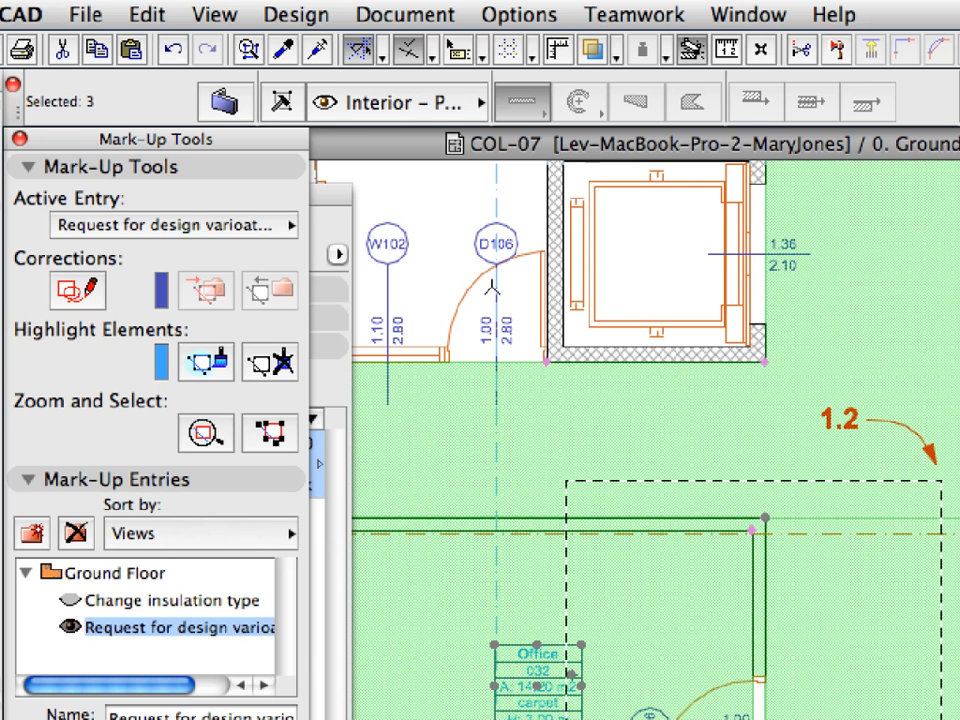
Reserve the selected elements and turn them into corrections of the design variations request entry, leaving them deselected.
right_click(431, 288)
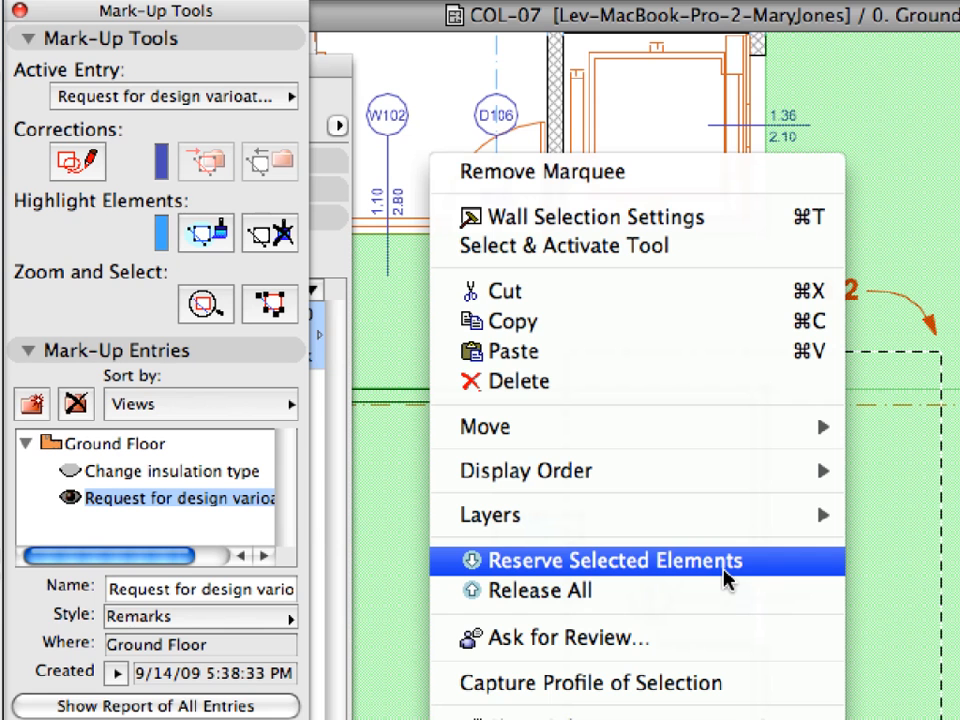
left_click(724, 566)
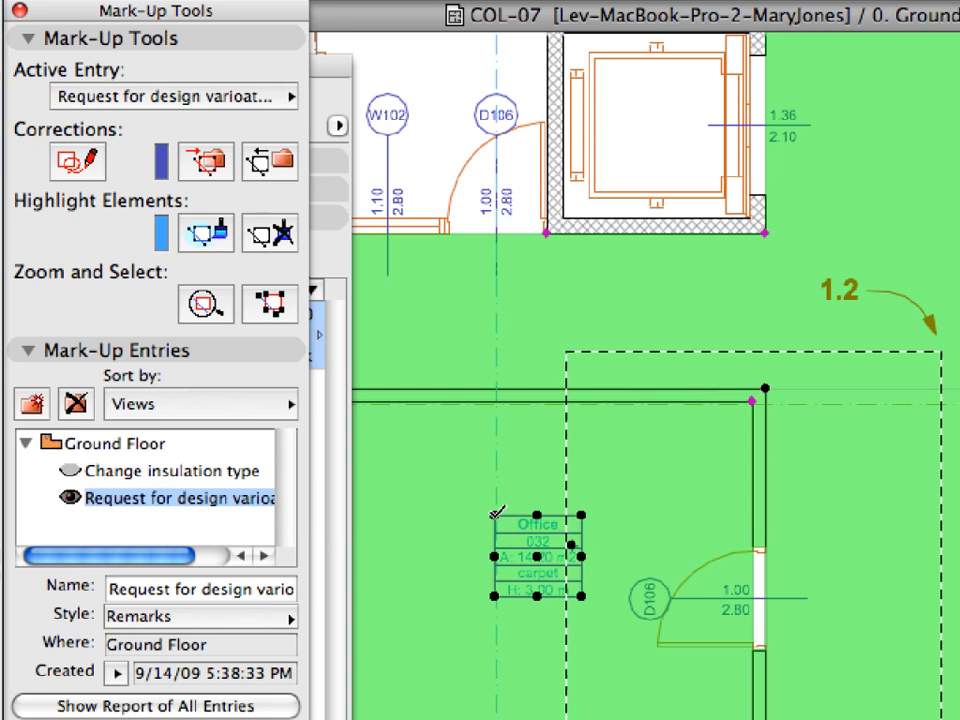
left_click(270, 500)
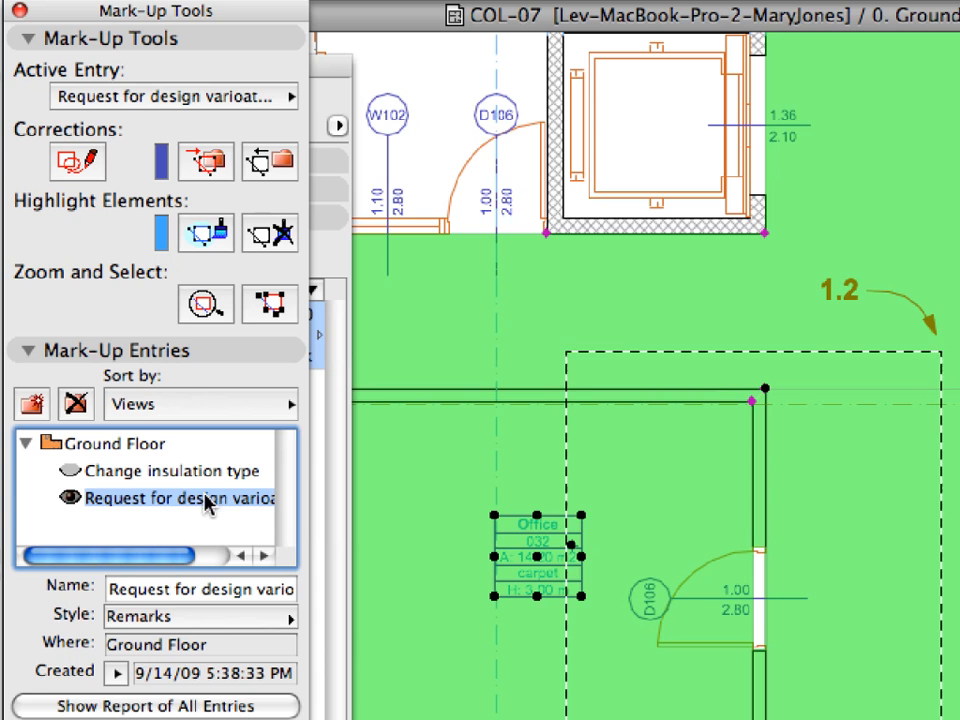
left_click(229, 163)
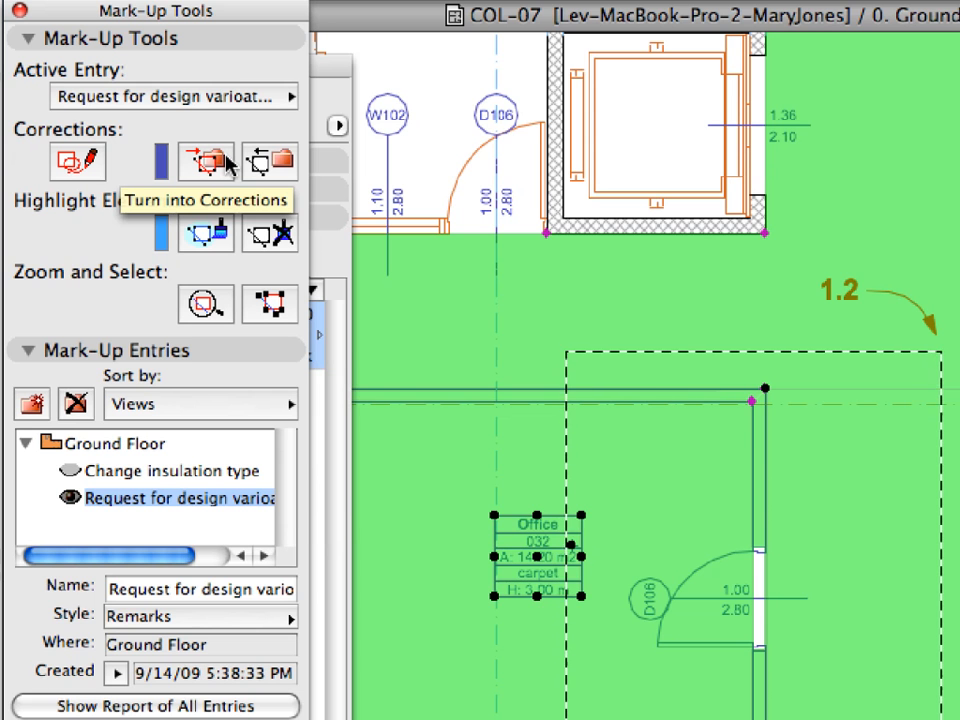
key("Escape")
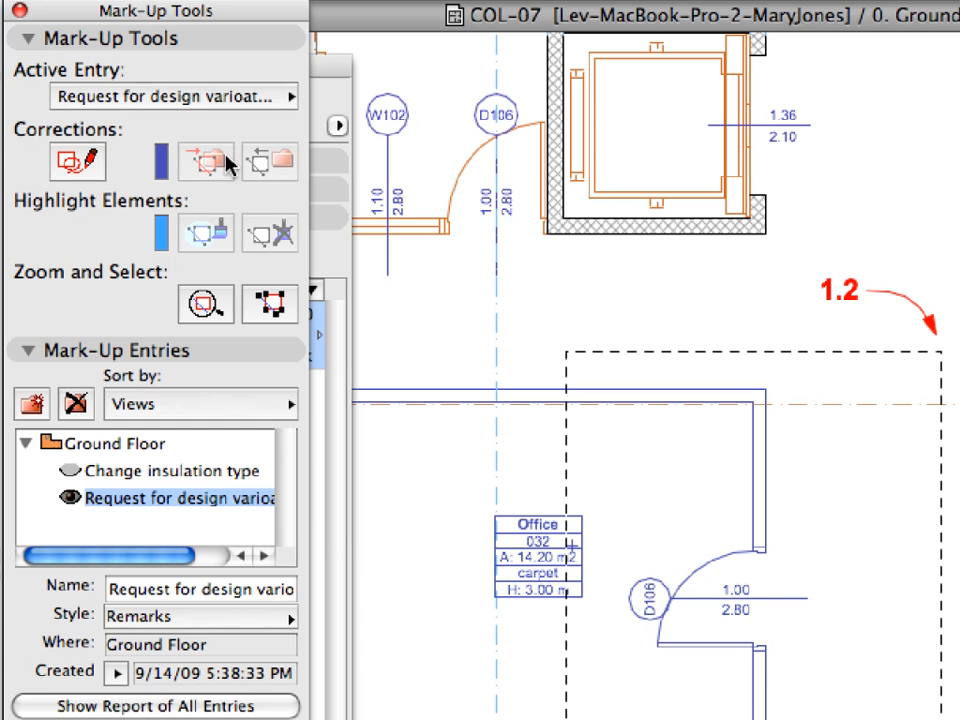
Add the comment "Create two design alternatives for selected area! No window in office. Remove it or merge with adjoining office!" to the entry's discussion.
left_click(249, 345)
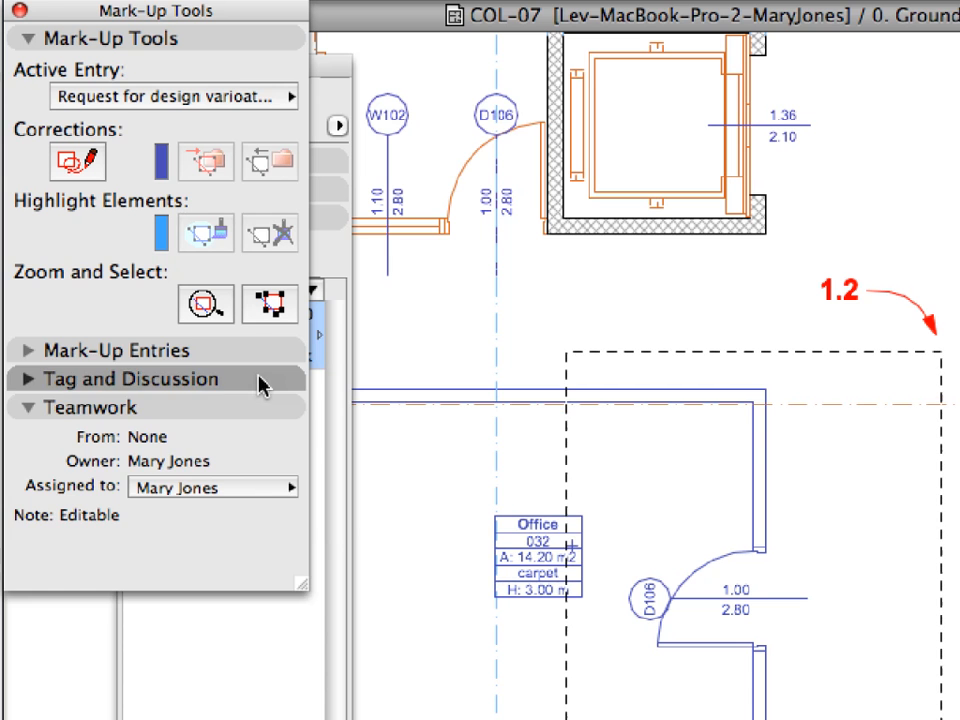
left_click(259, 383)
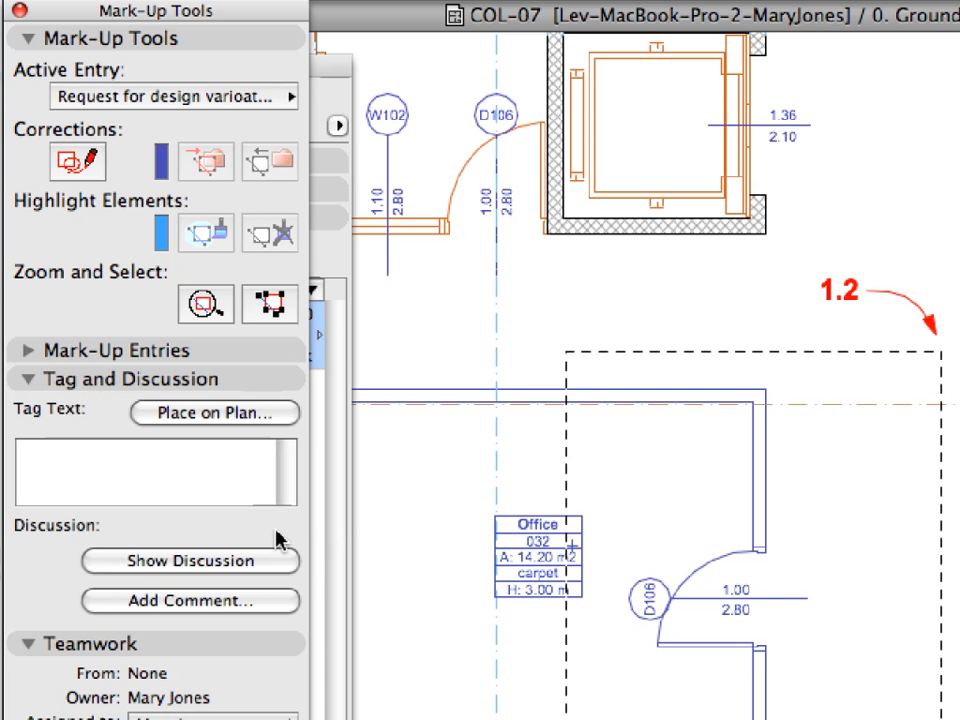
left_click(281, 601)
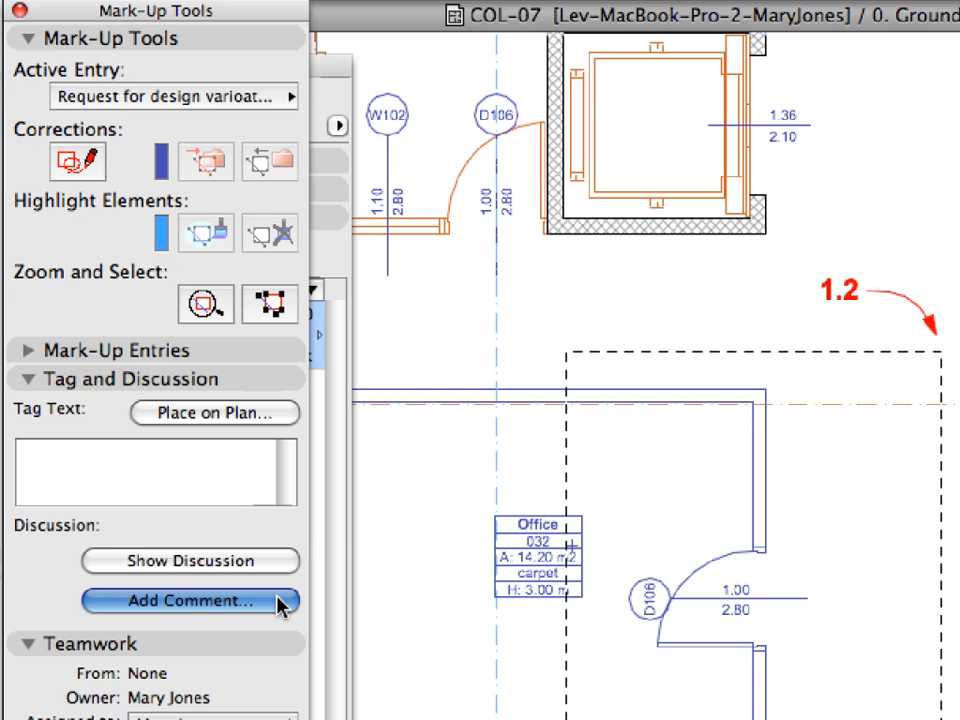
type("Create t")
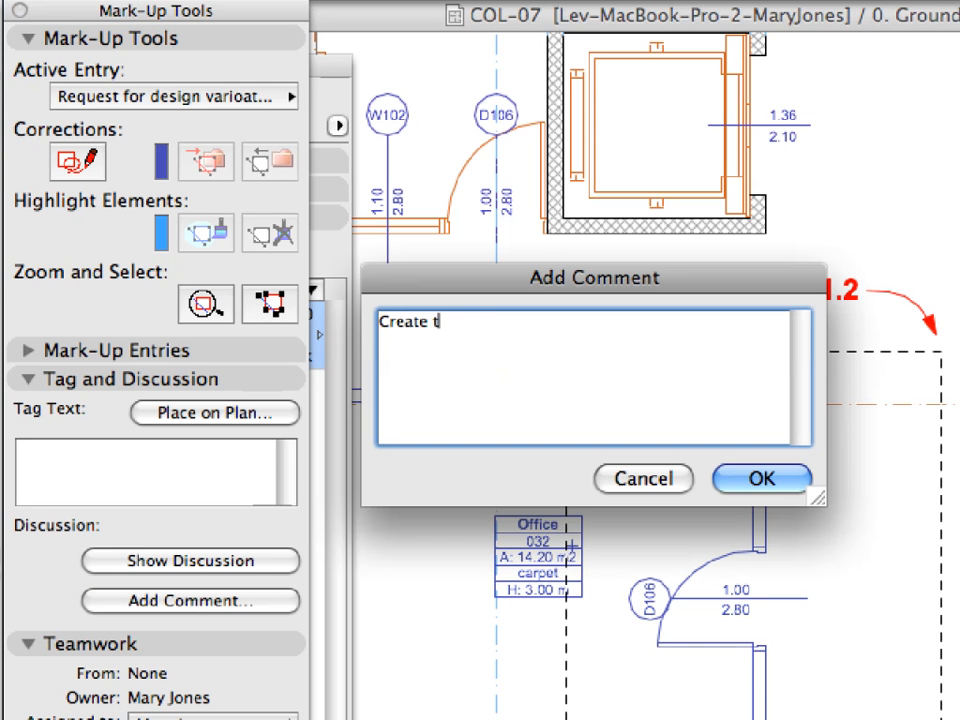
type("wo design alternative")
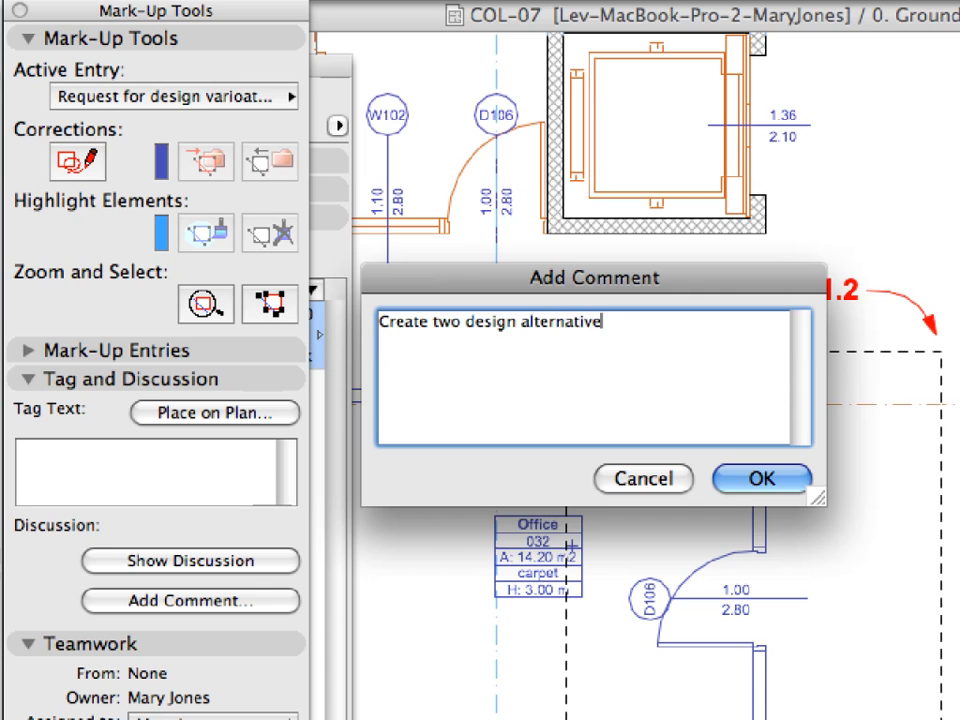
type("s for selected are")
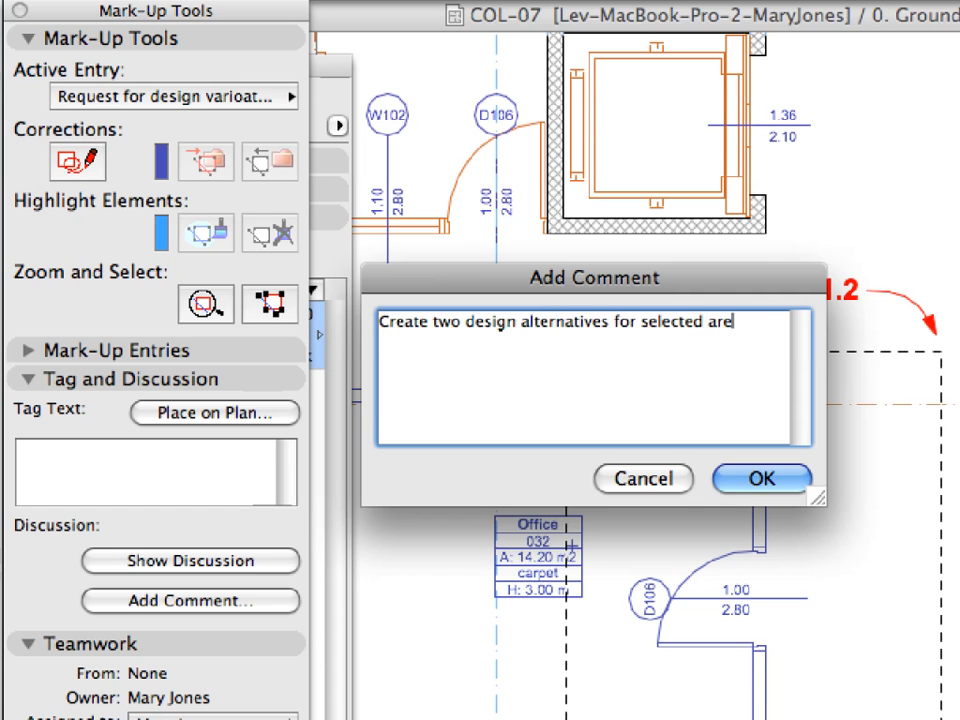
type("a! No window in")
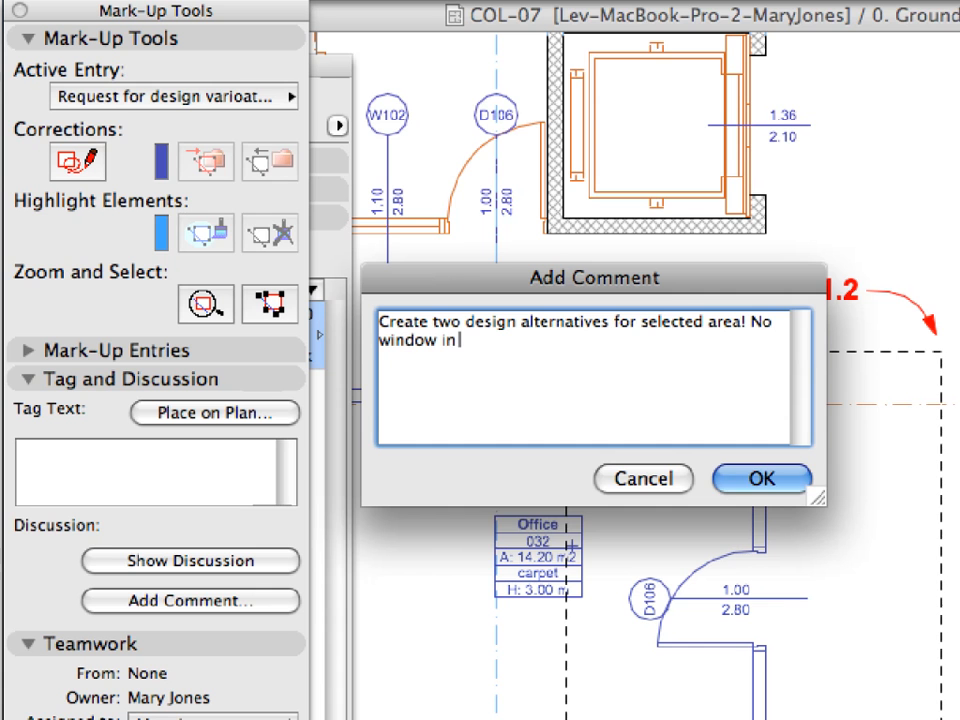
type(" office. Remove it")
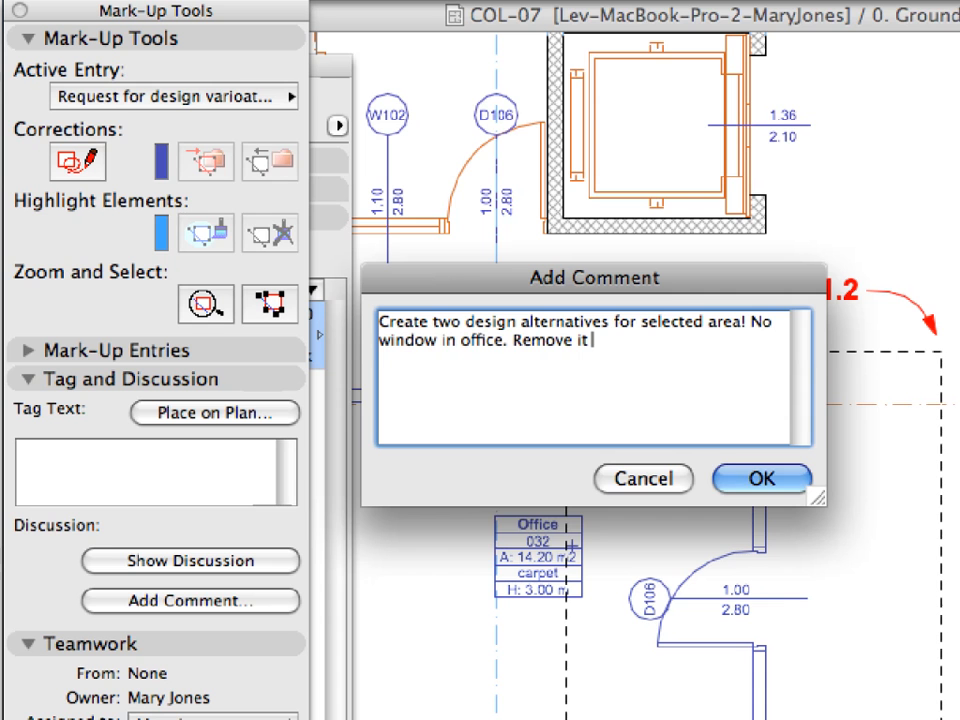
type(" or merge with adjoining office!")
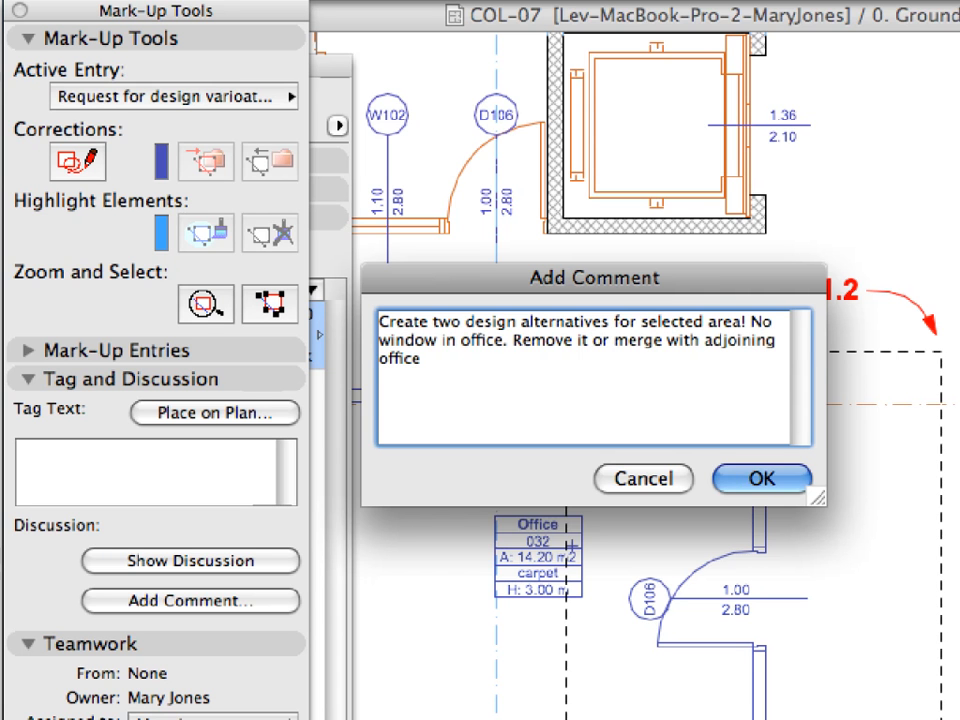
left_click(806, 485)
Assign the design variations request entry to the other team member and send the default notification message.
left_click(258, 383)
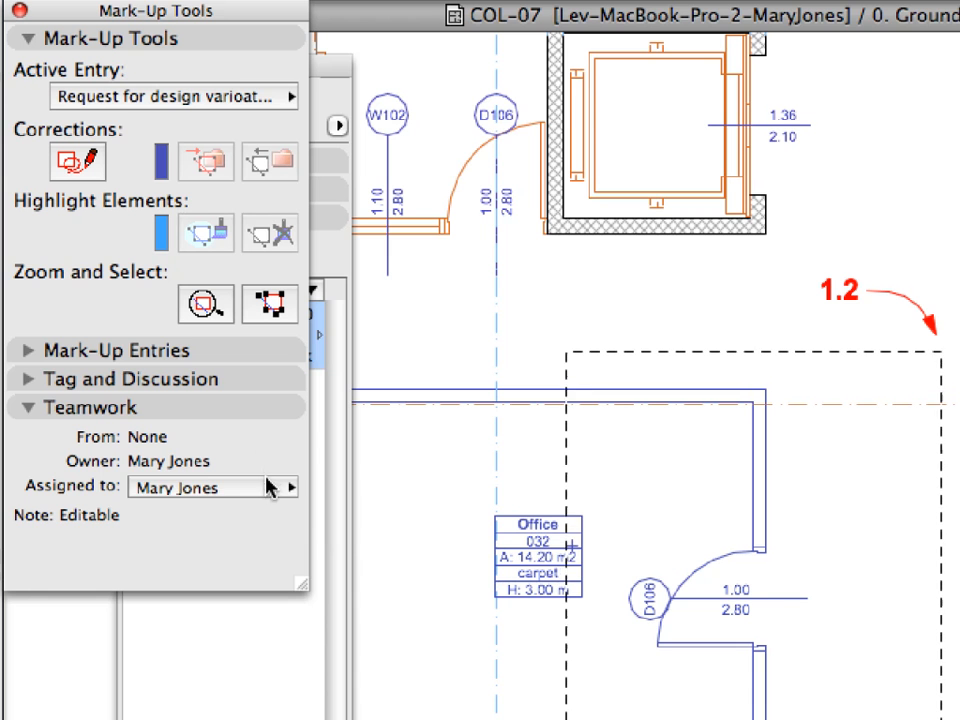
left_click(272, 488)
left_click(400, 551)
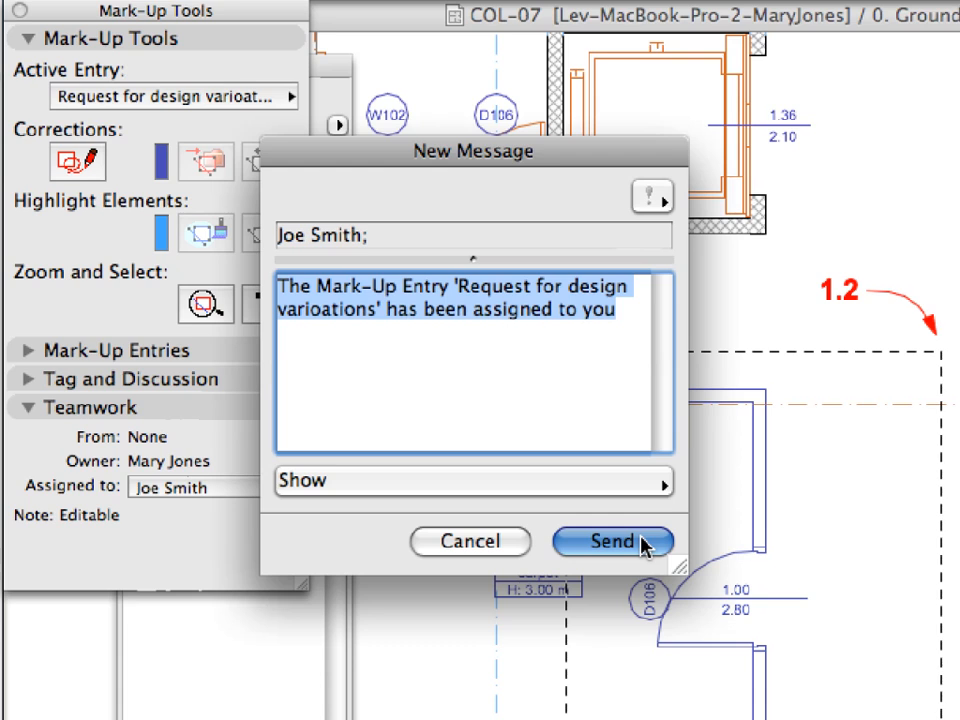
left_click(640, 541)
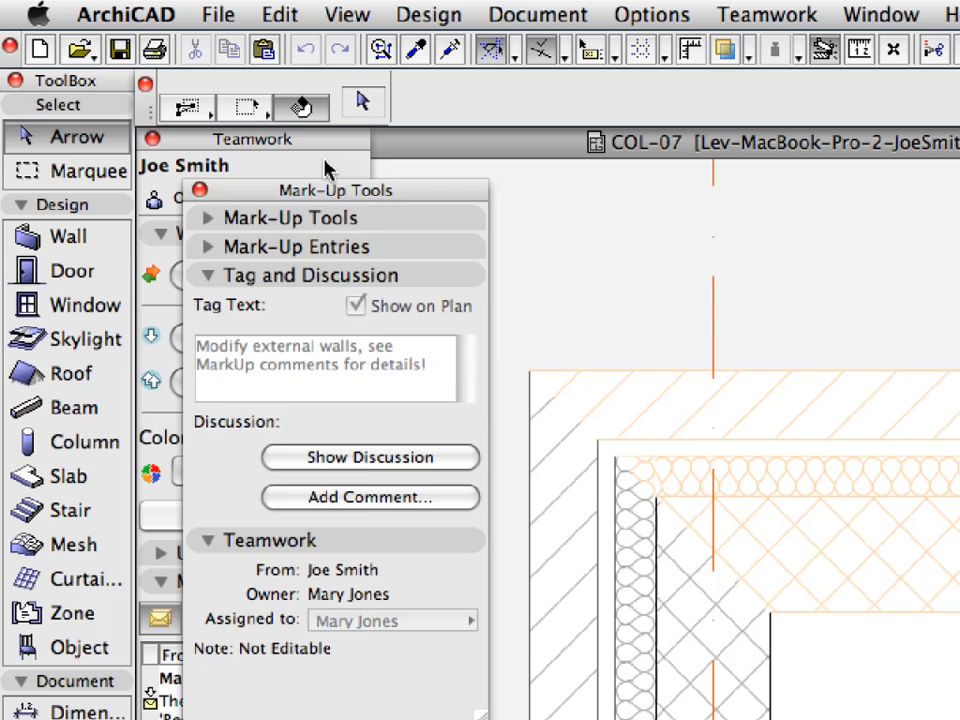
In the assignee's Teamwork palette, collapse the workspace section and open the received message about the design variations request.
left_click(326, 170)
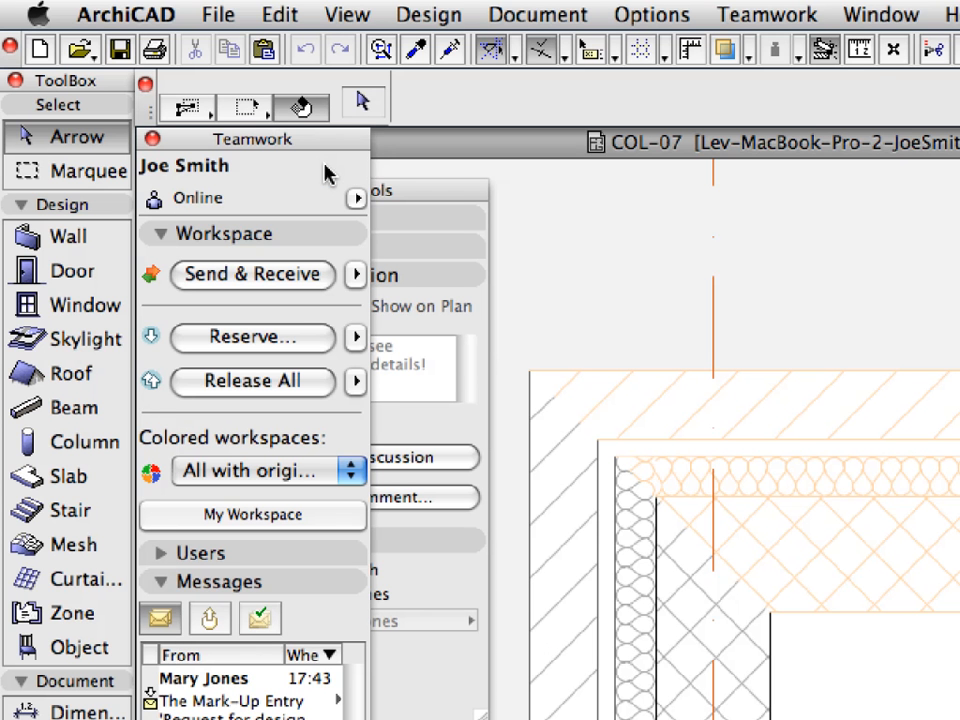
left_click(322, 236)
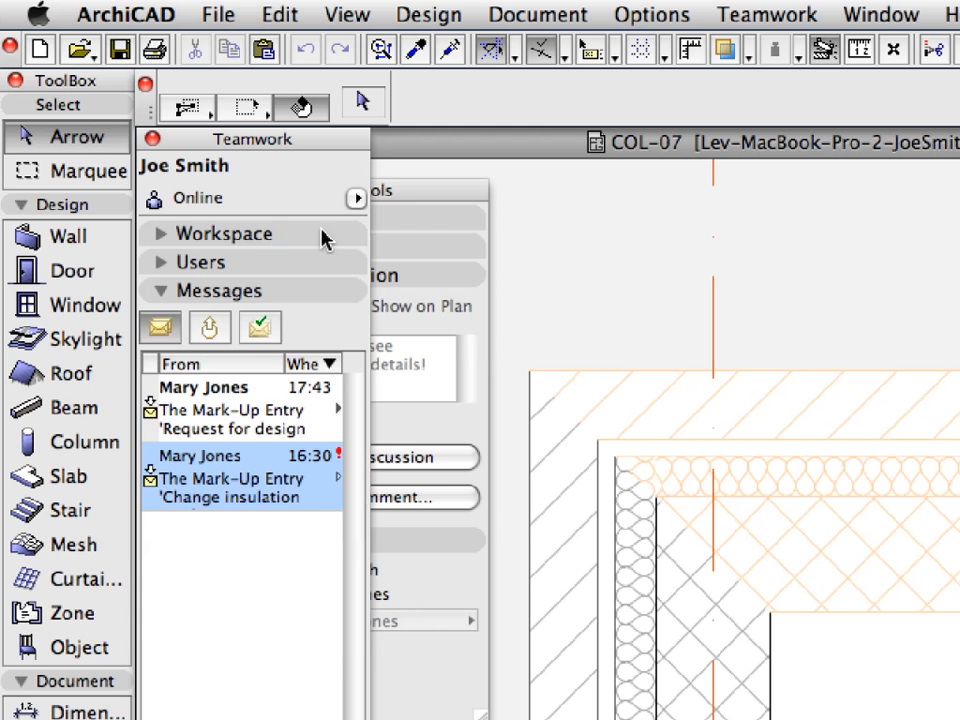
left_click(241, 426)
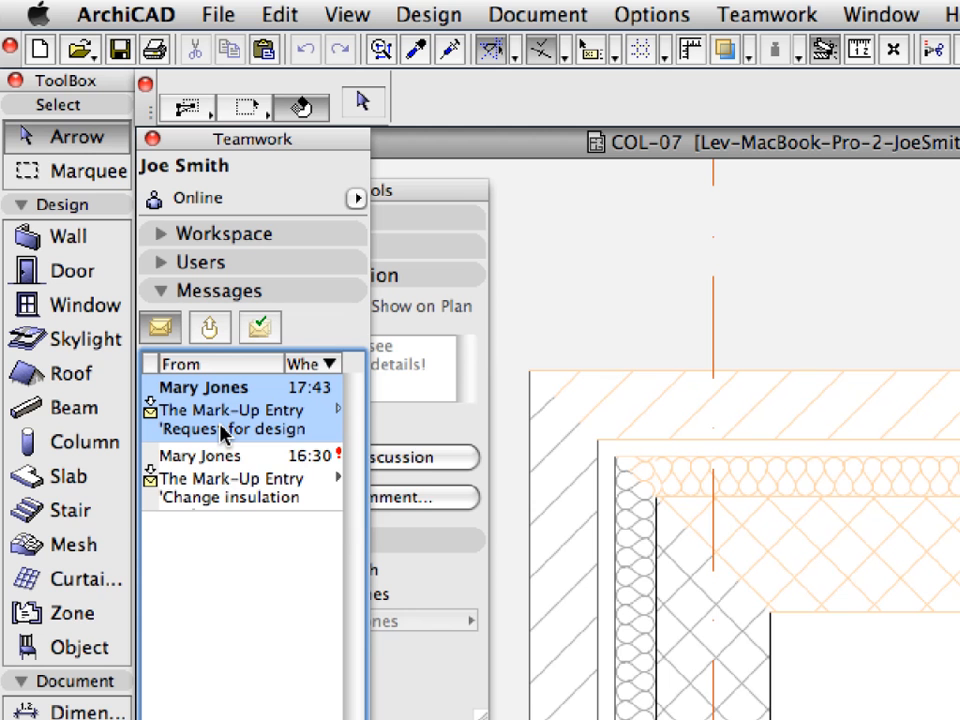
mouse_move(222, 432)
double_click(223, 428)
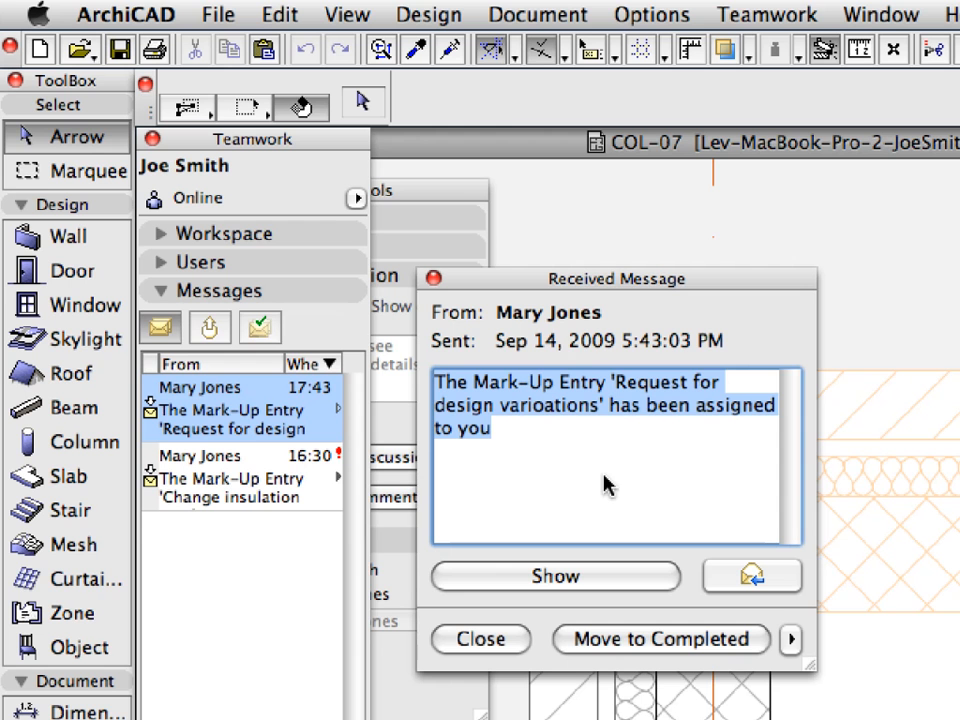
Receive and show the mark-up entry's elements from the message, leaving them deselected on the floor plan.
left_click(666, 578)
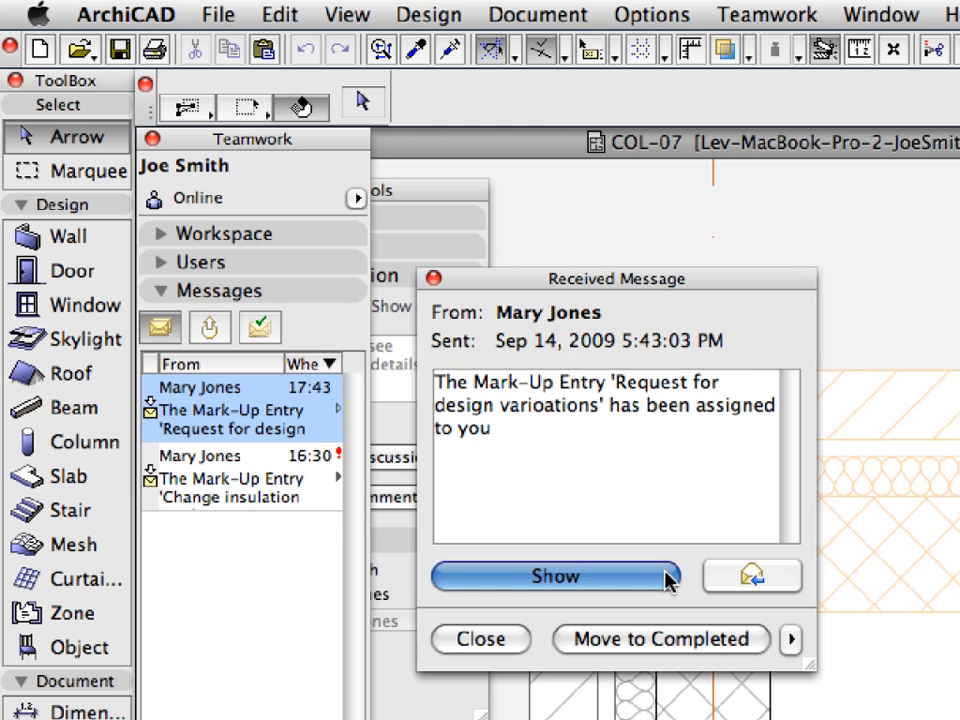
left_click(666, 578)
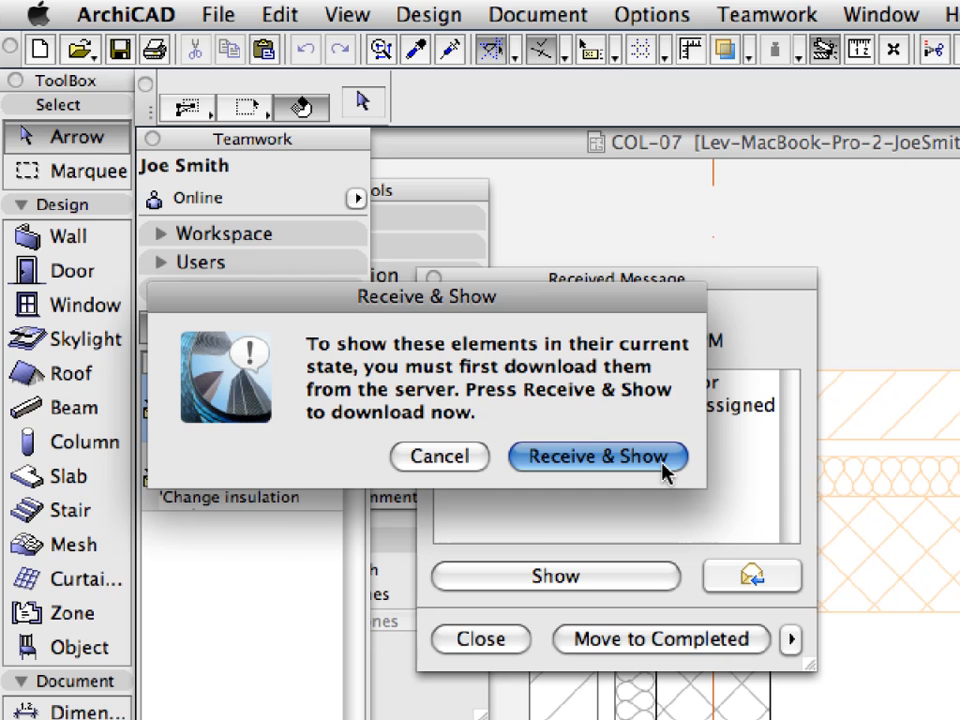
left_click(600, 457)
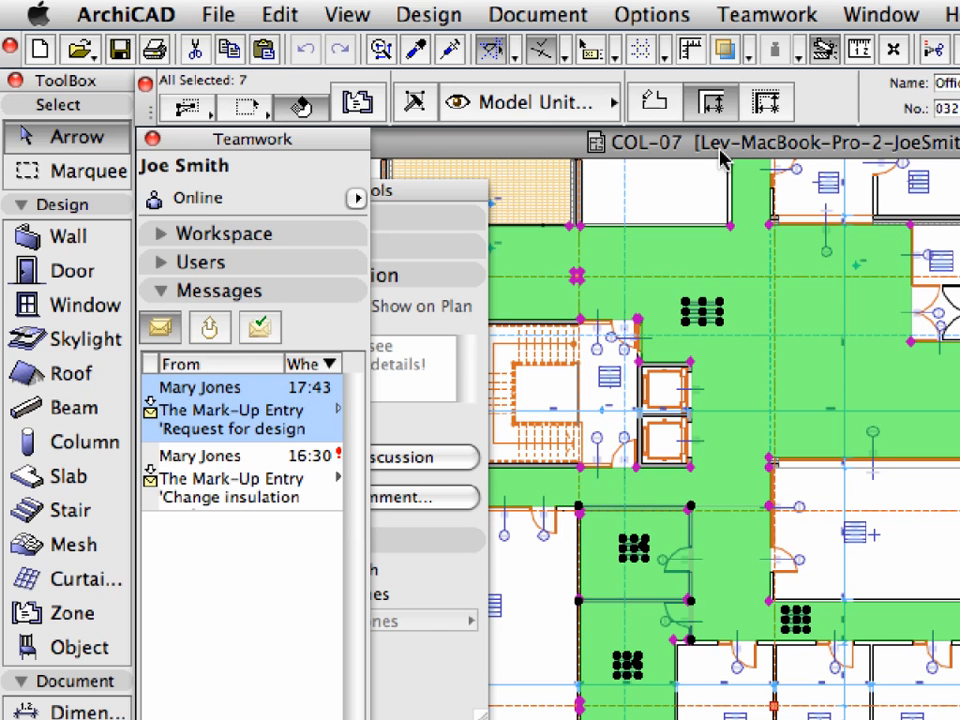
key("Escape")
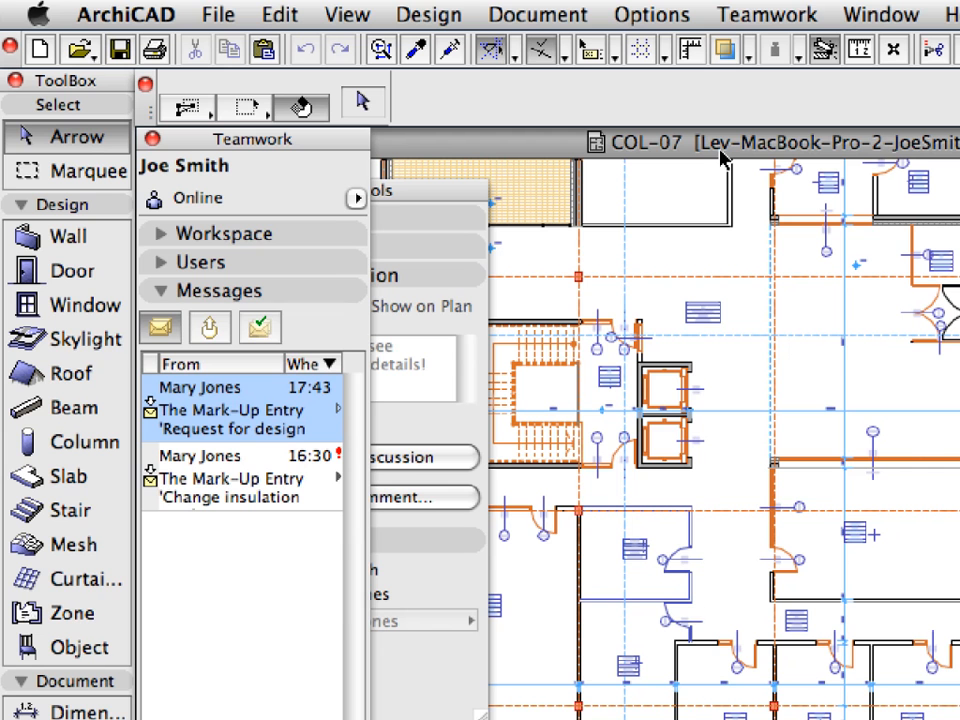
Expand the Users and Workspace sections of the Teamwork palette and open the 7.5.2 Create Versions view.
left_click(326, 261)
left_click(326, 236)
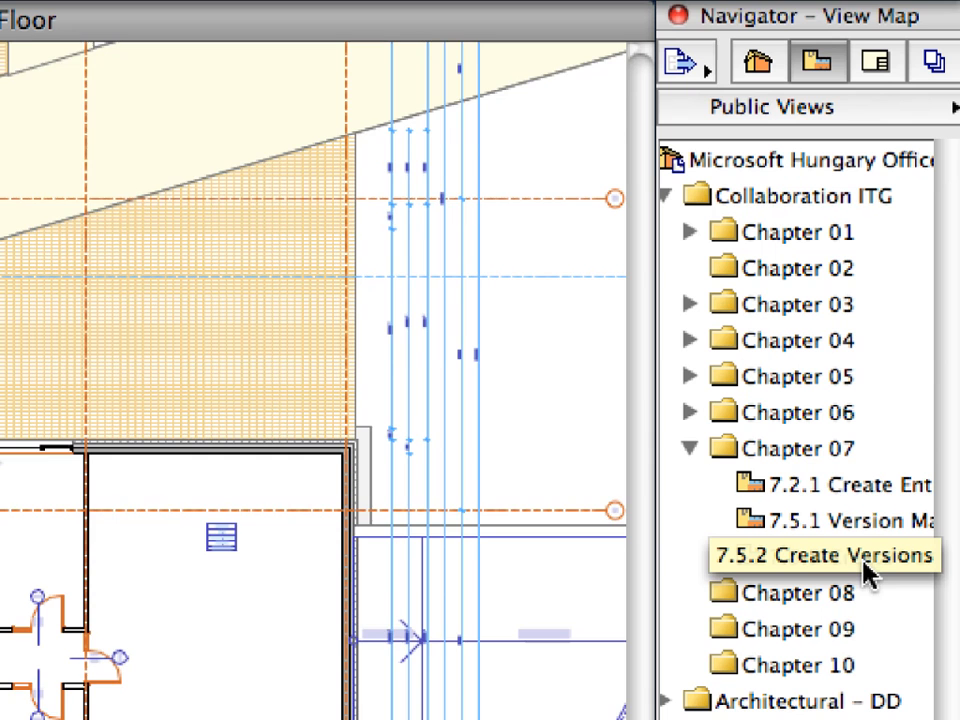
double_click(850, 564)
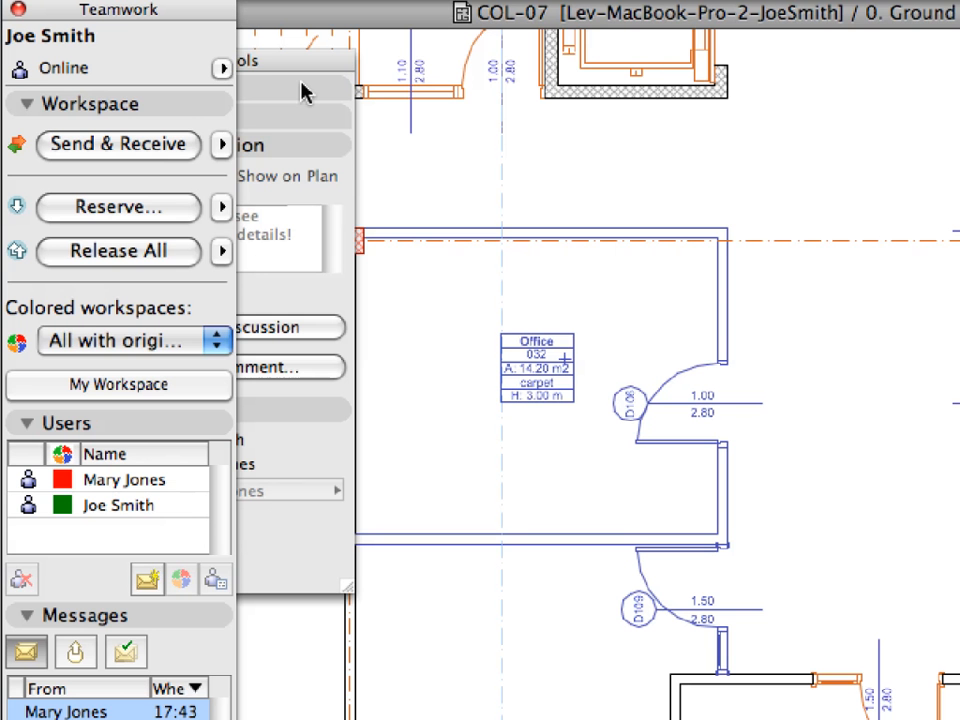
Bring the Mark-Up Tools palette forward, show only its entry list and select the design variations request entry.
left_click(307, 63)
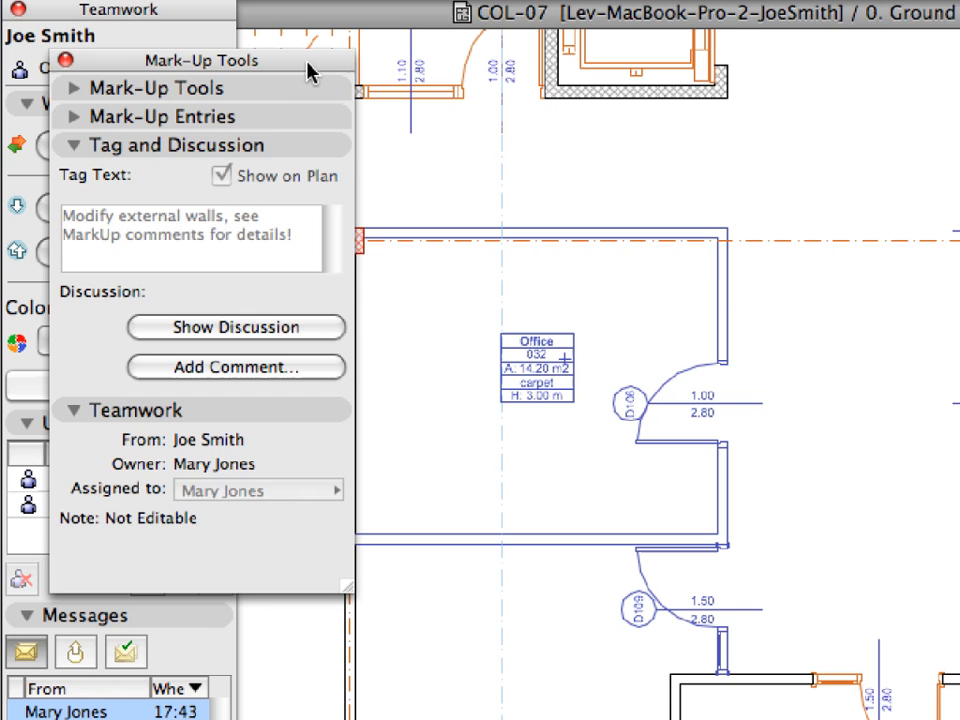
left_click(270, 146)
left_click(268, 170)
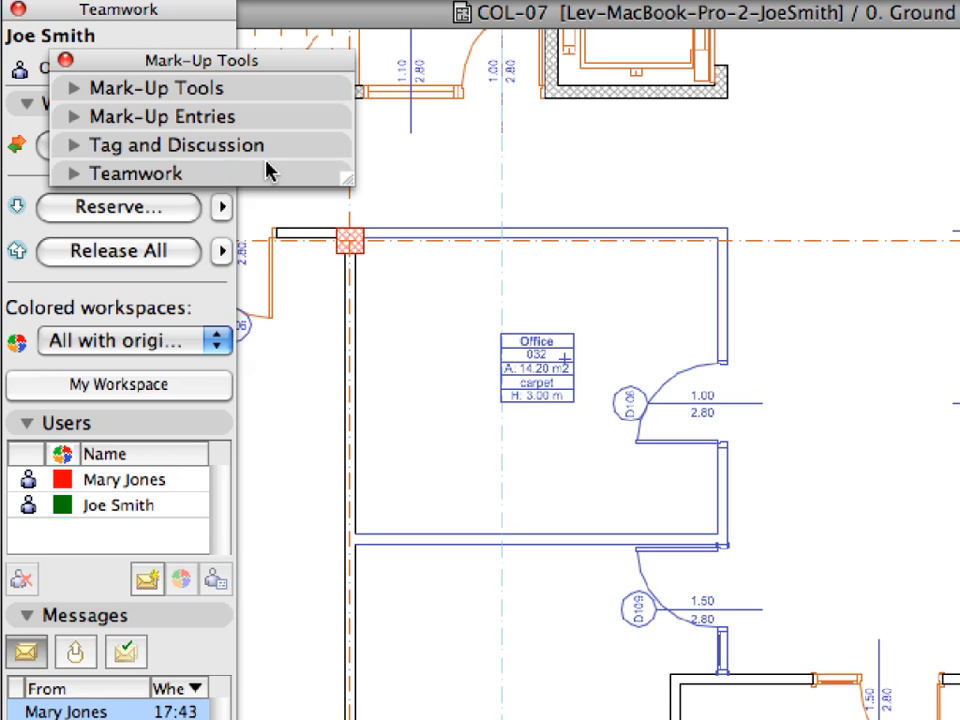
left_click(268, 118)
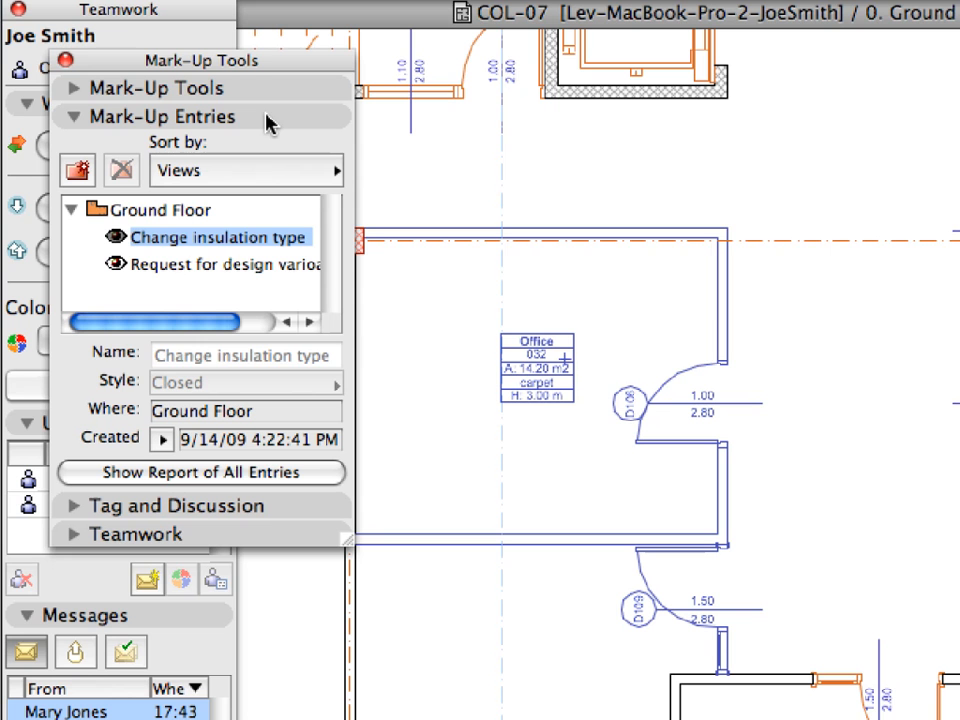
left_click(253, 266)
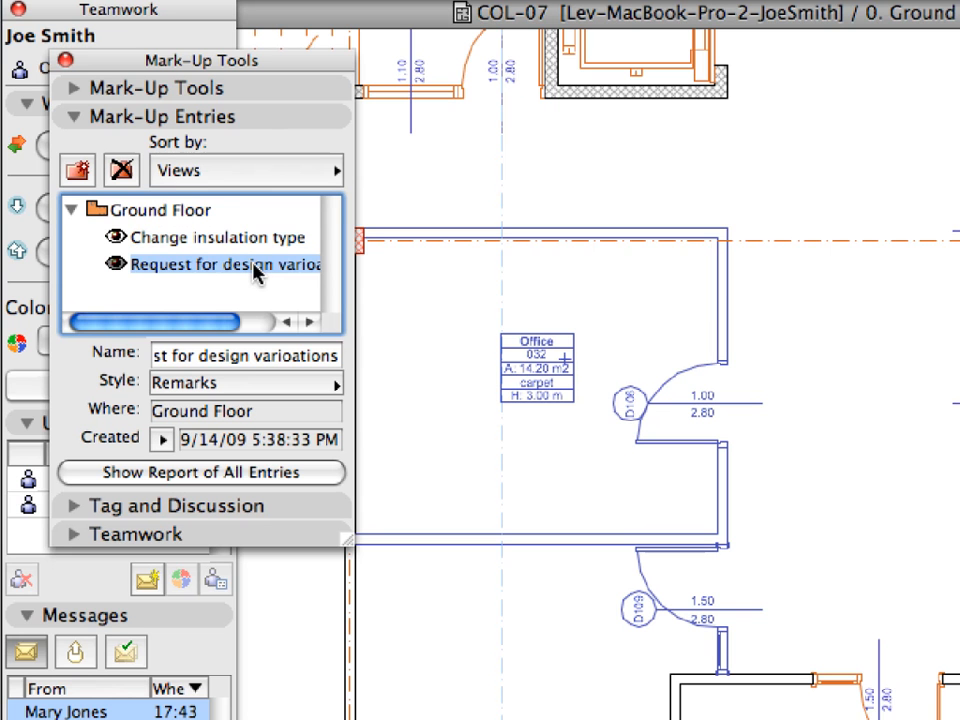
Show the discussion of the design variations request entry, read the whole comment and close the discussion window.
left_click(285, 505)
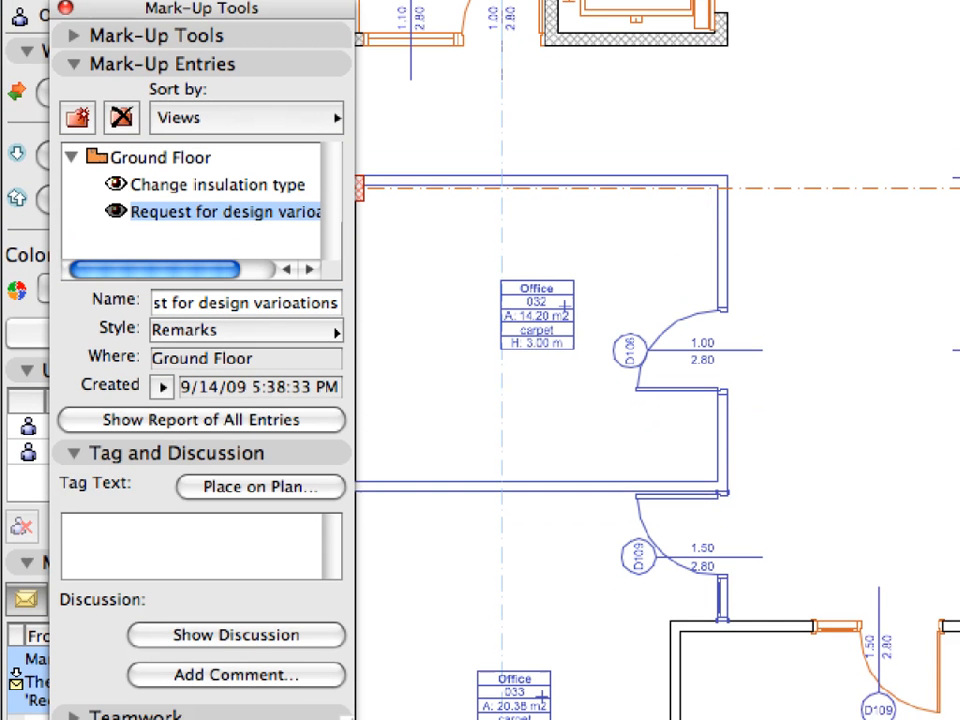
left_click(310, 640)
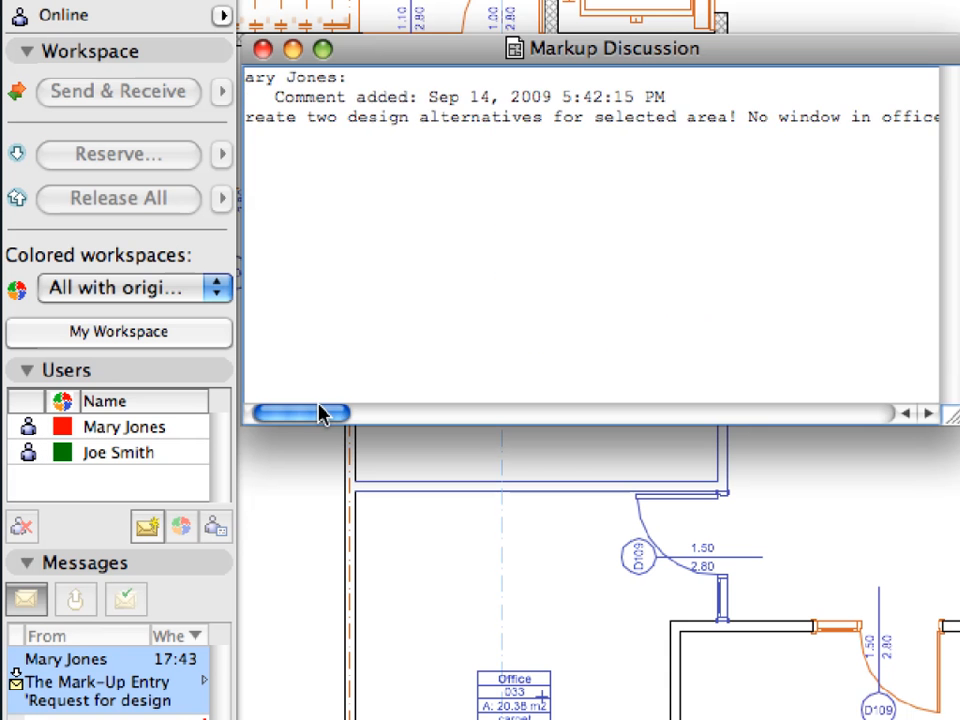
left_click_drag(319, 411, 408, 418)
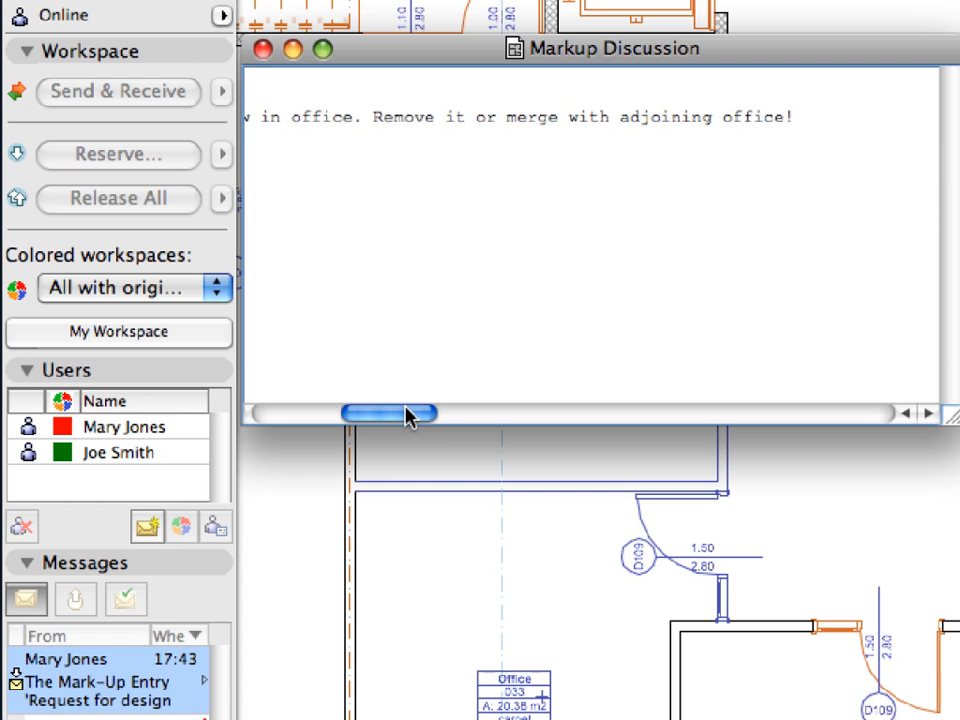
left_click(261, 51)
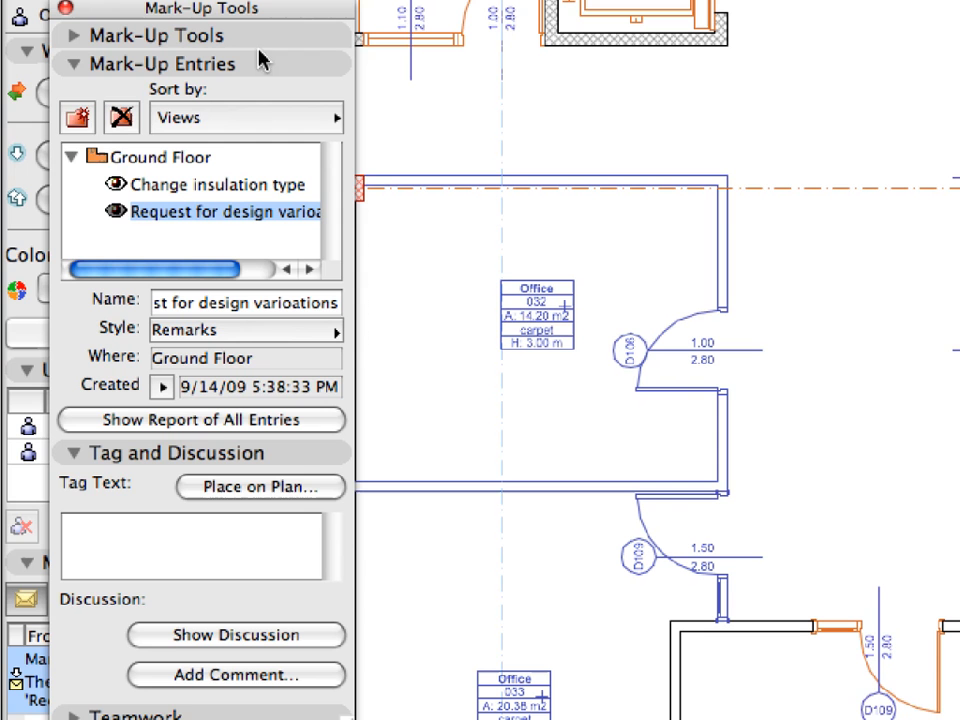
Create an In Progress mark-up entry named Design Version A as a response to the design variations request, and sort the entries by Thread.
left_click(80, 118)
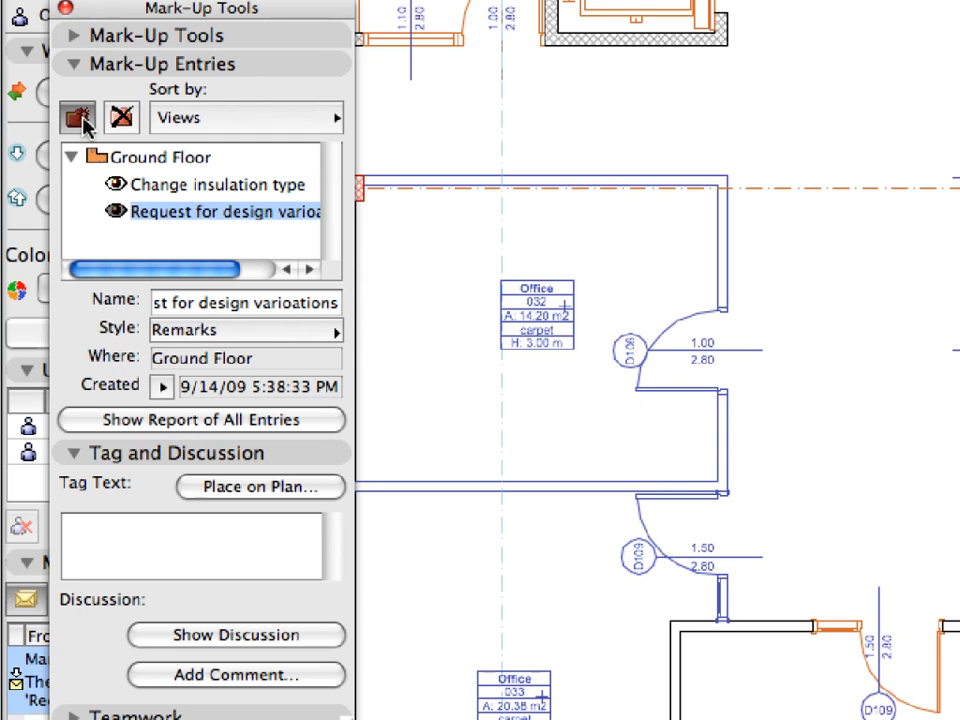
type("De")
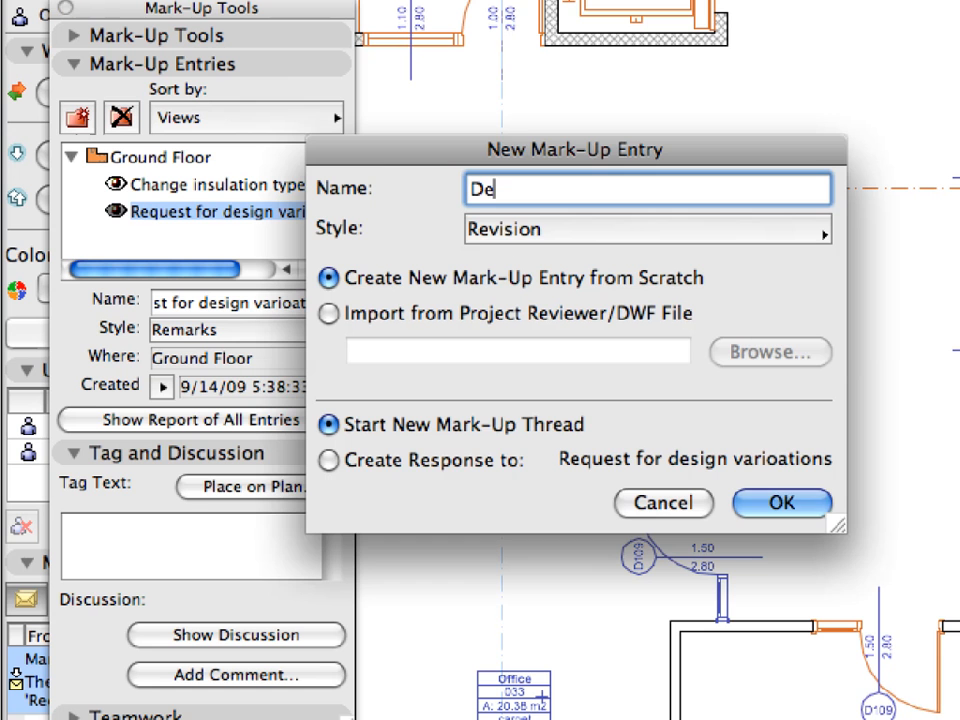
type("sign V")
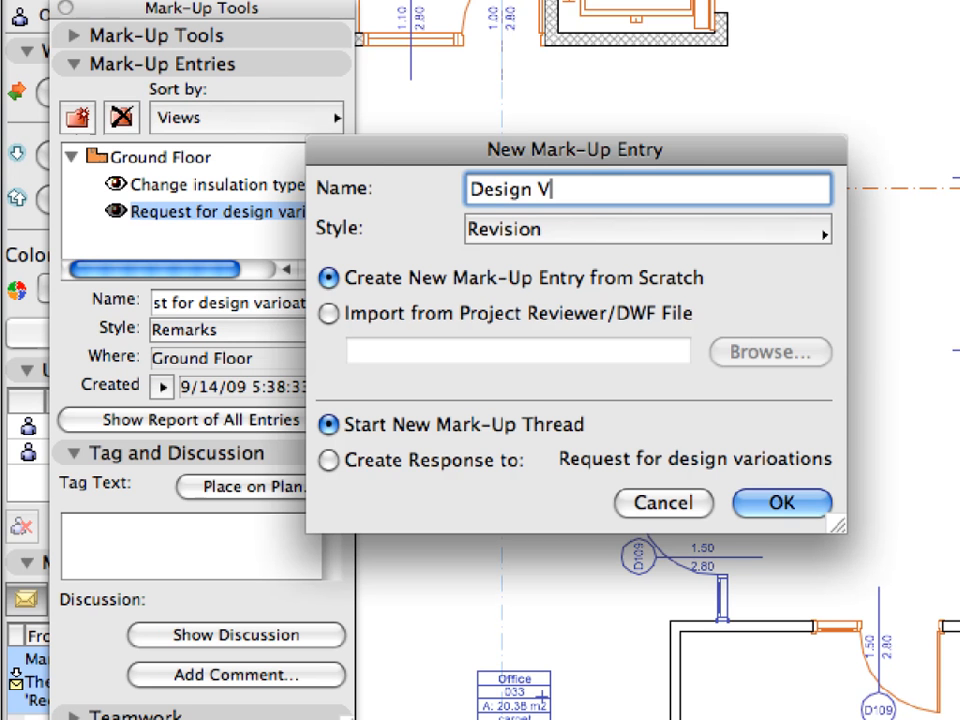
type("ersion A")
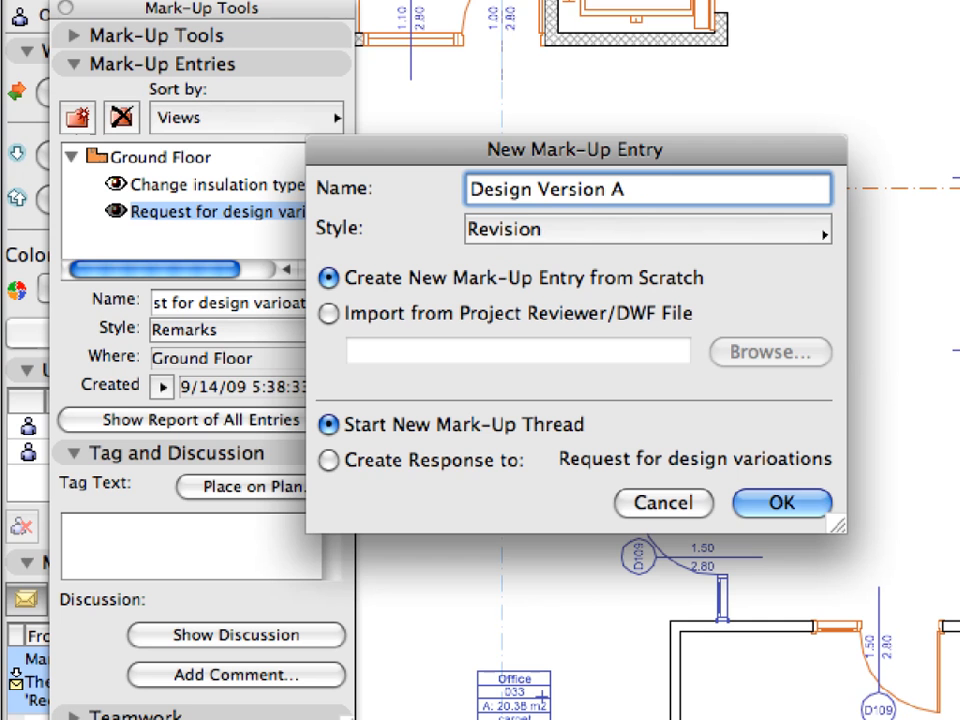
left_click(574, 232)
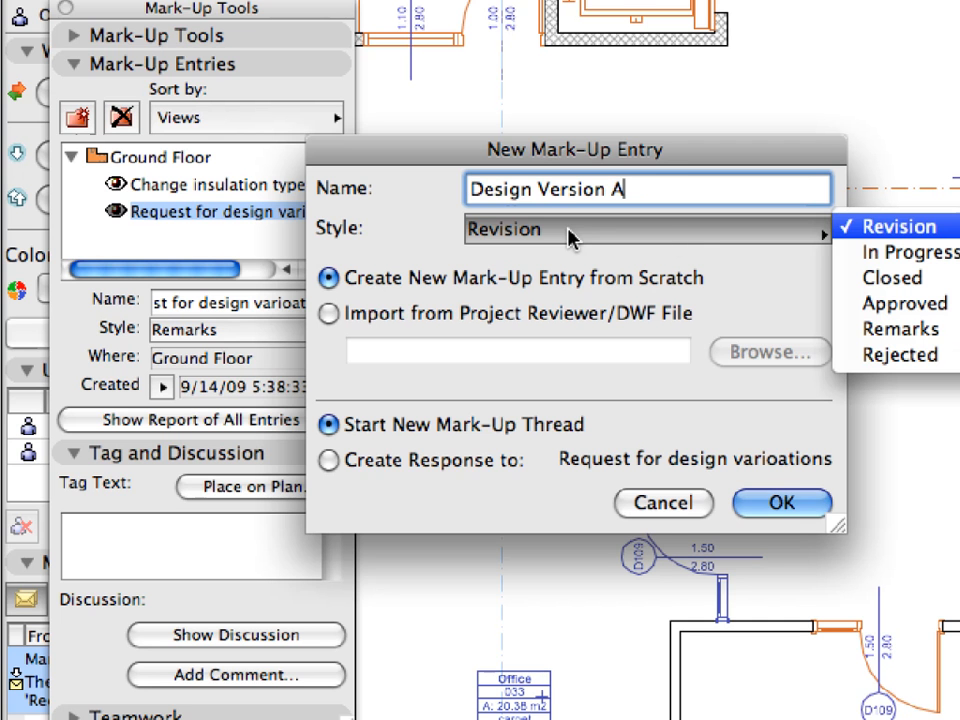
left_click(900, 262)
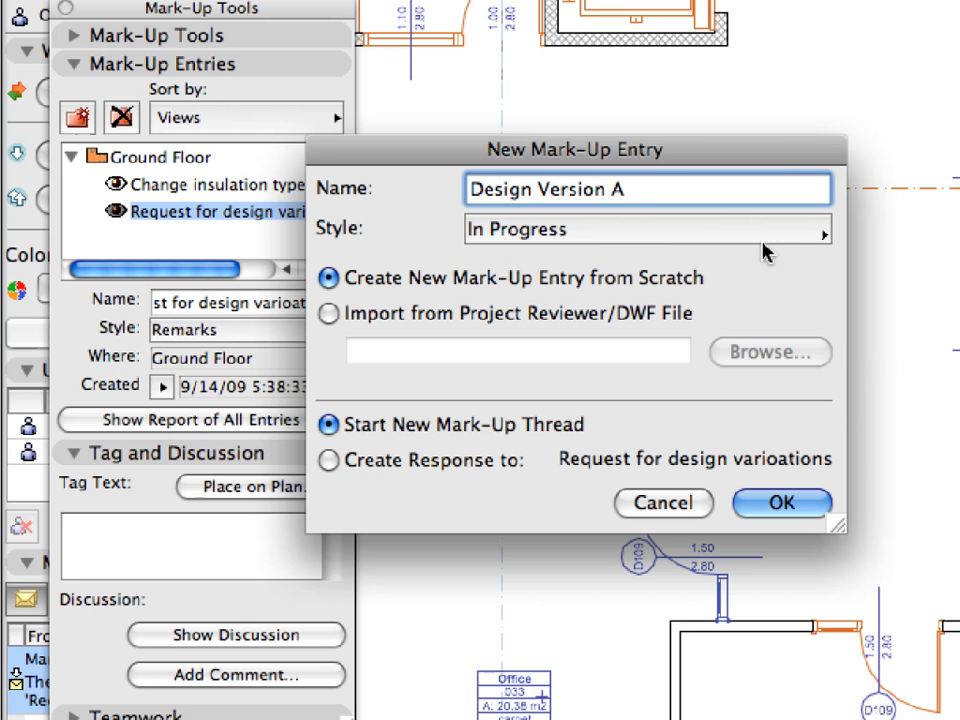
left_click(432, 466)
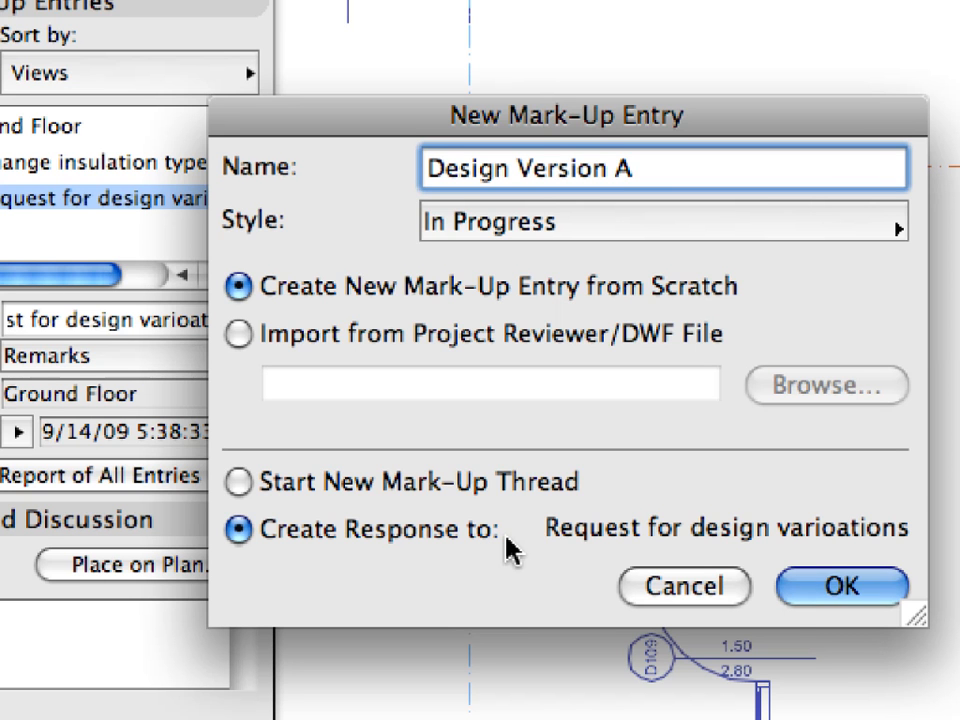
left_click(838, 588)
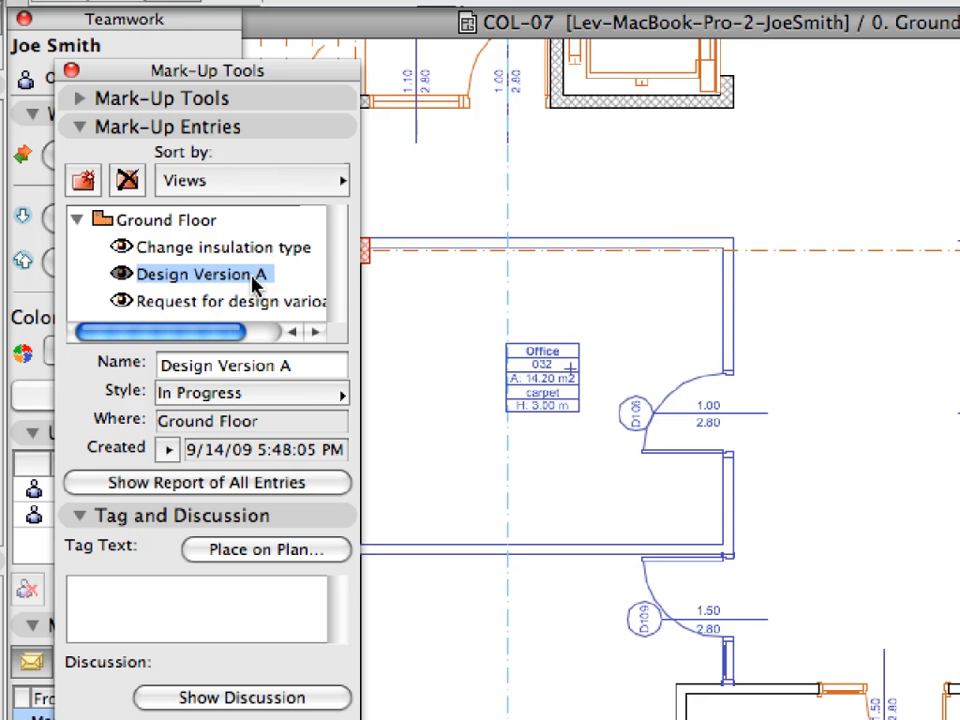
left_click(355, 186)
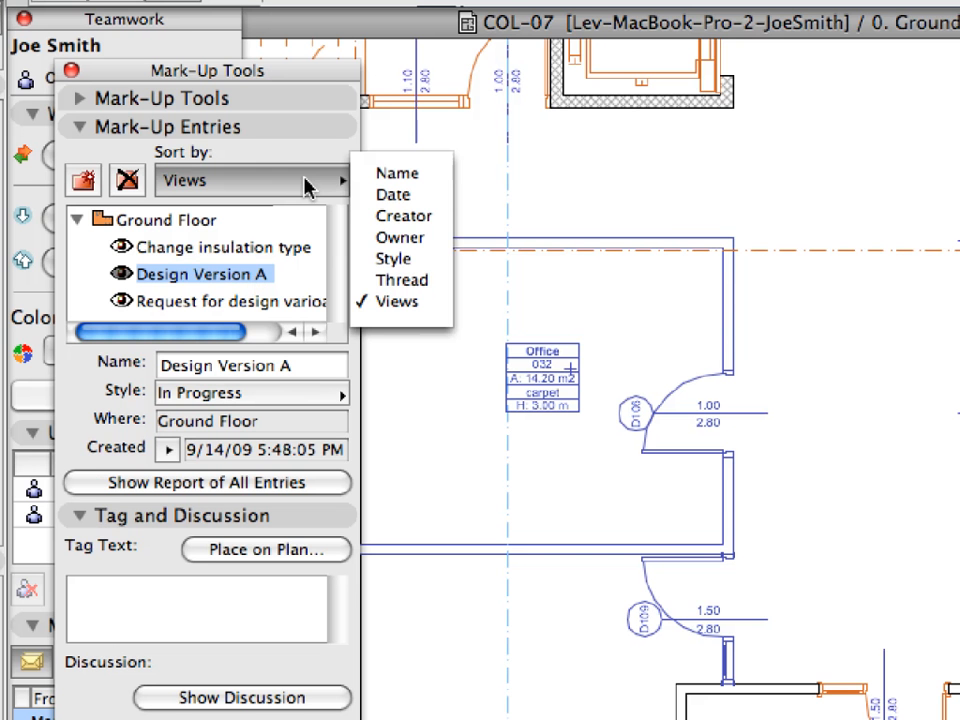
left_click(427, 284)
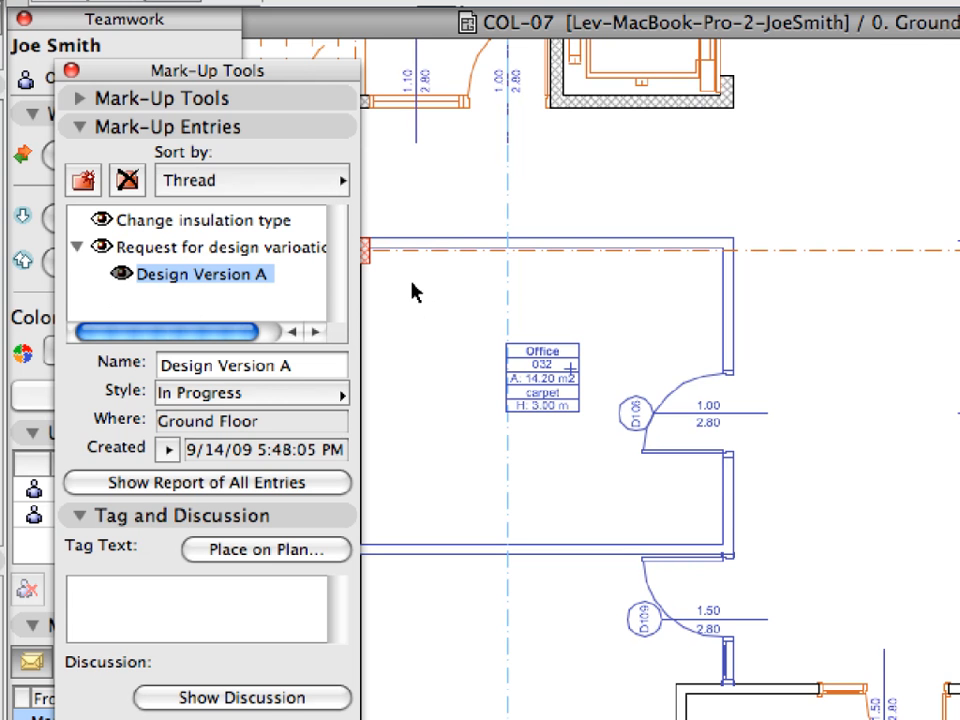
Create a second In Progress mark-up entry named Design Version B as a response to the design variations request.
left_click(190, 251)
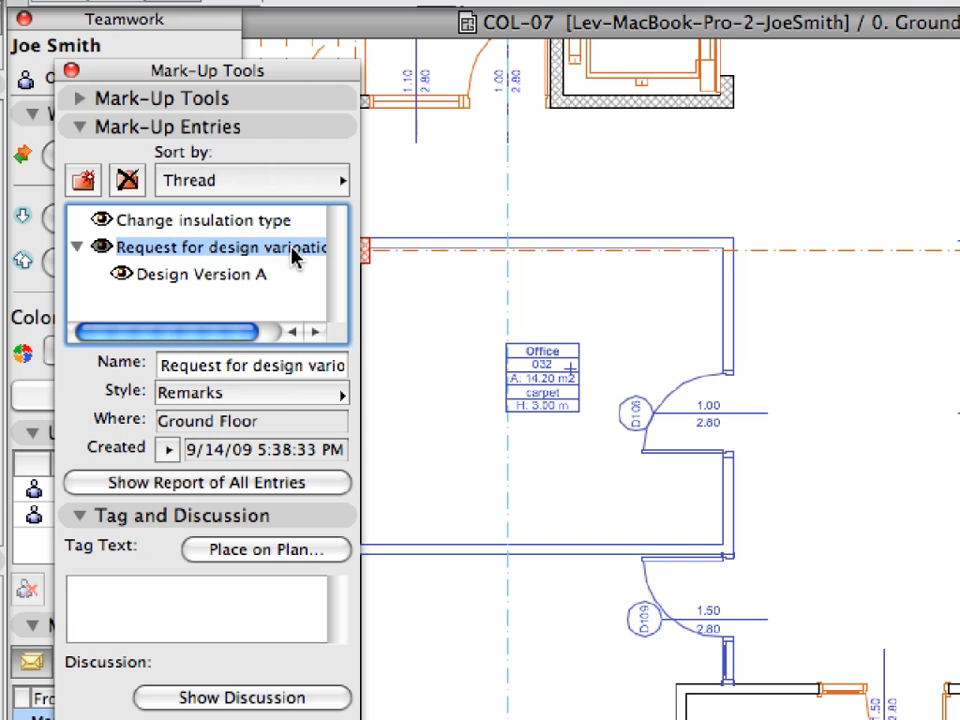
left_click(88, 180)
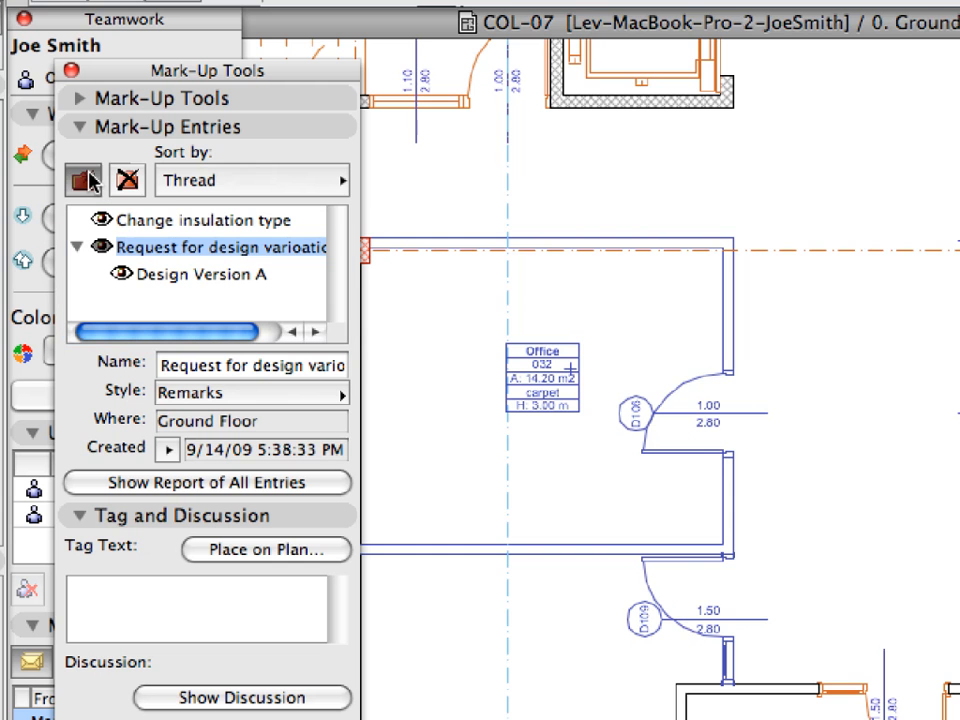
type("Design Version B")
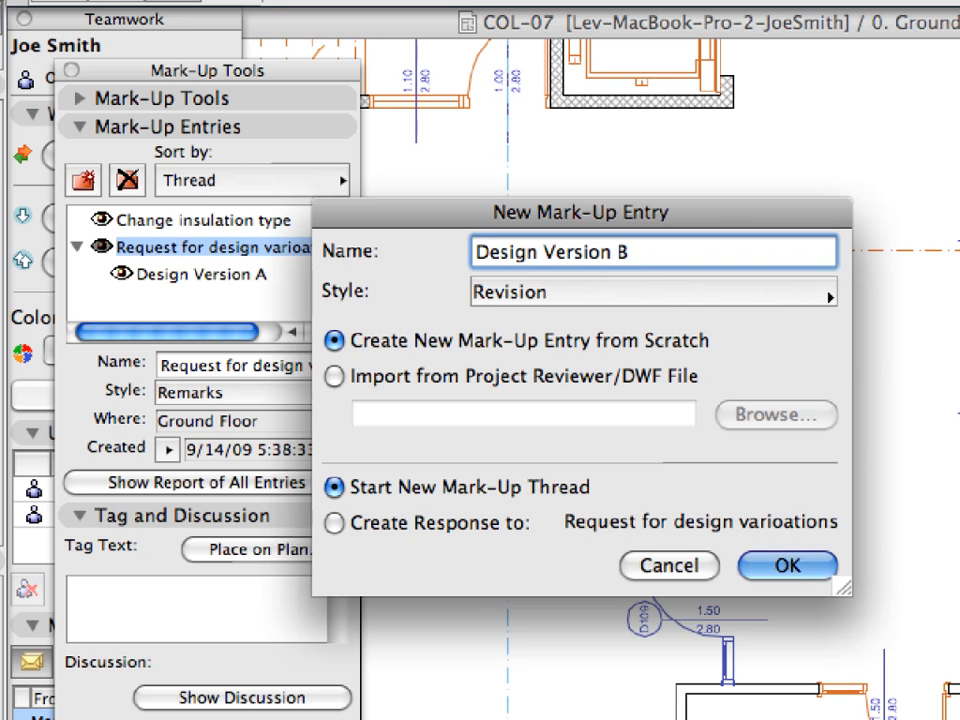
left_click(568, 296)
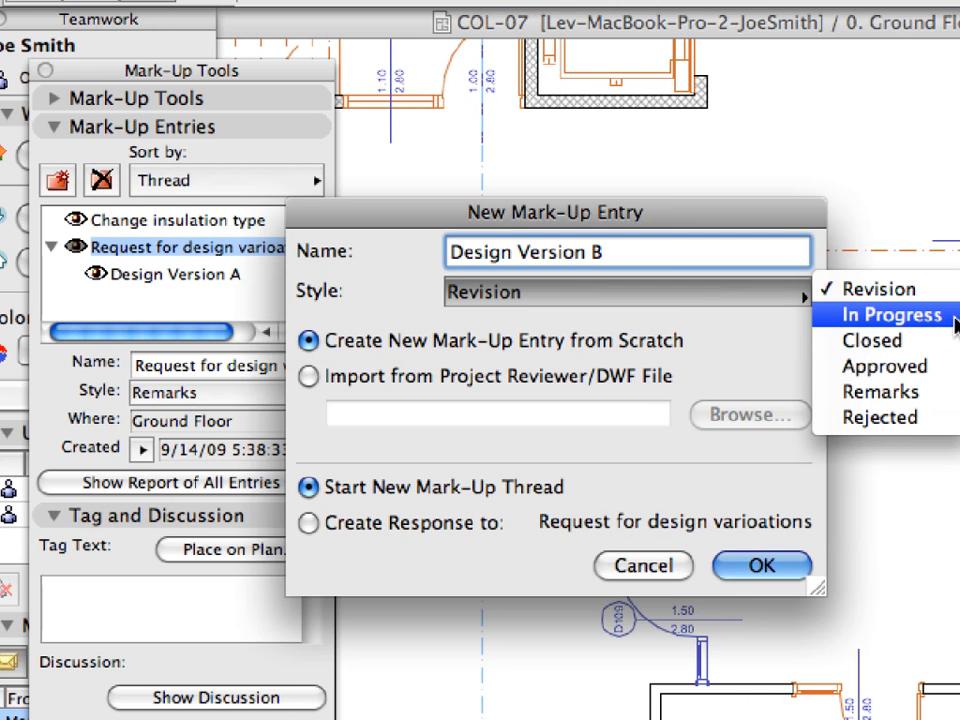
left_click(952, 318)
left_click(340, 530)
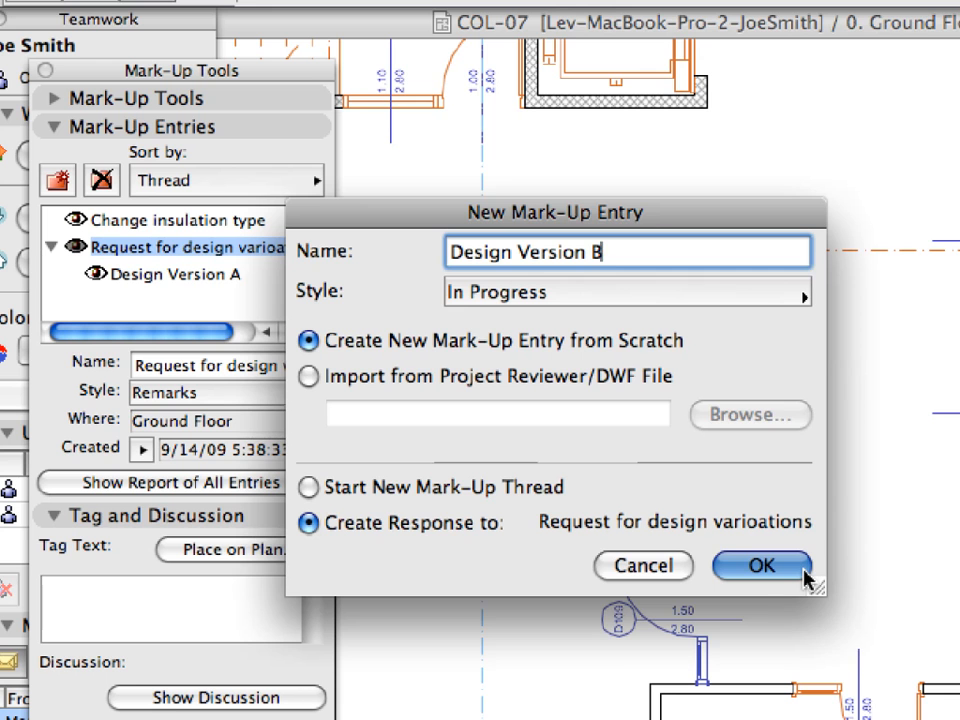
left_click(748, 572)
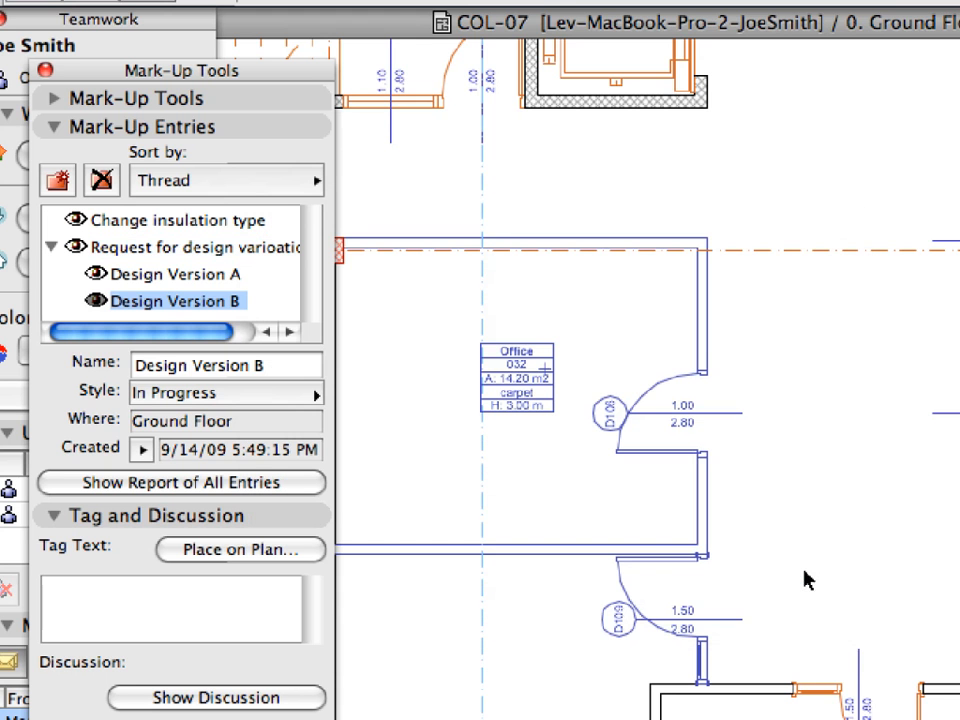
Hide the design variations request entry's elements on the floor plan while keeping both design version entries visible.
left_click(233, 309)
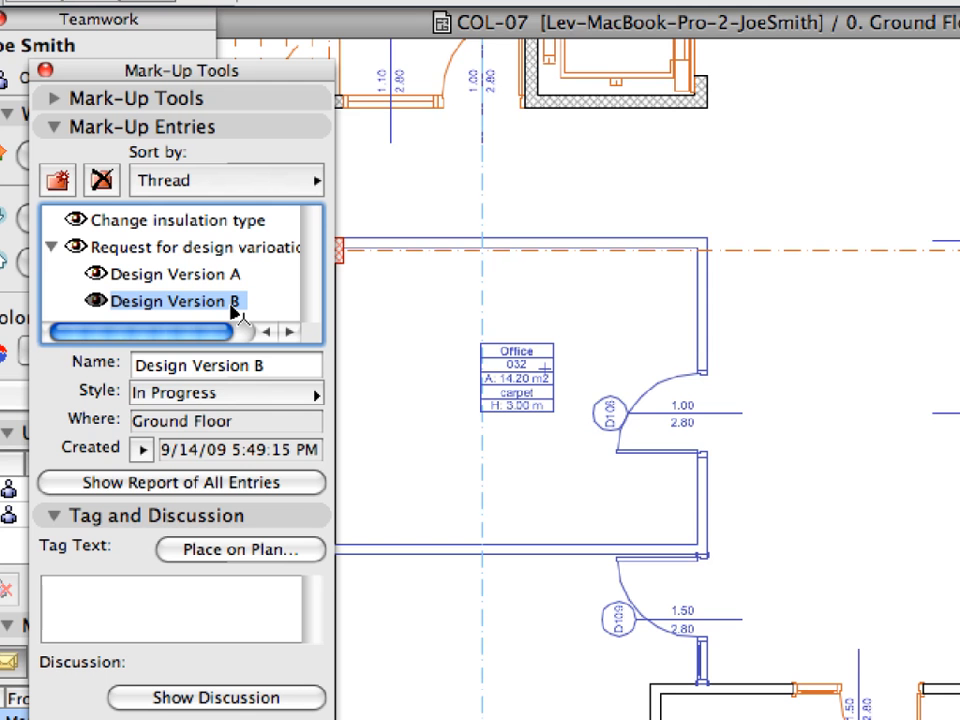
left_click(168, 250)
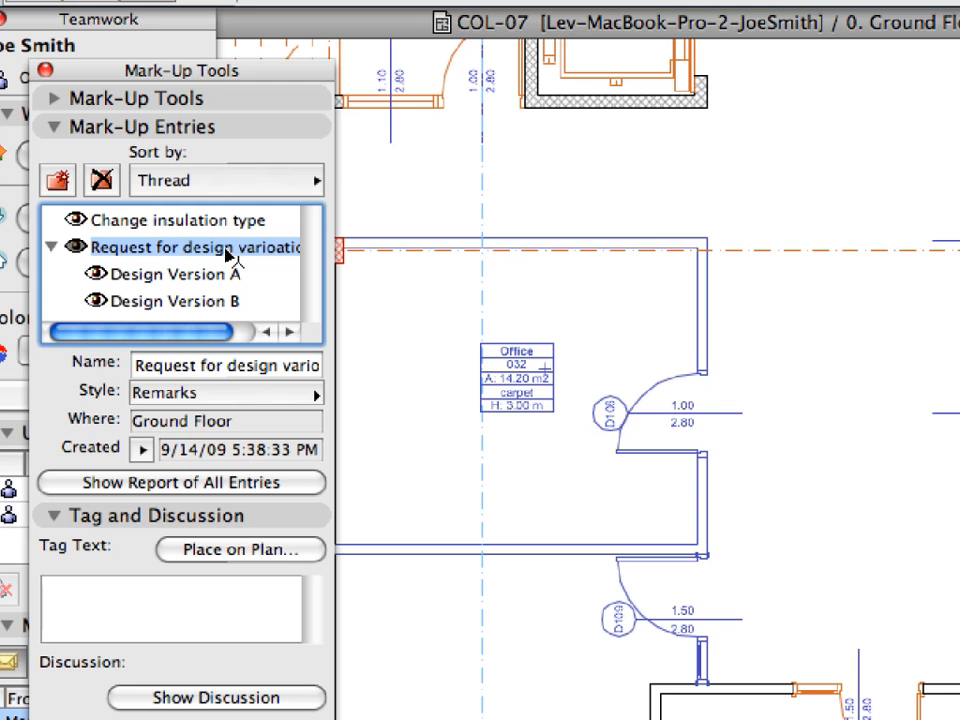
left_click(76, 248)
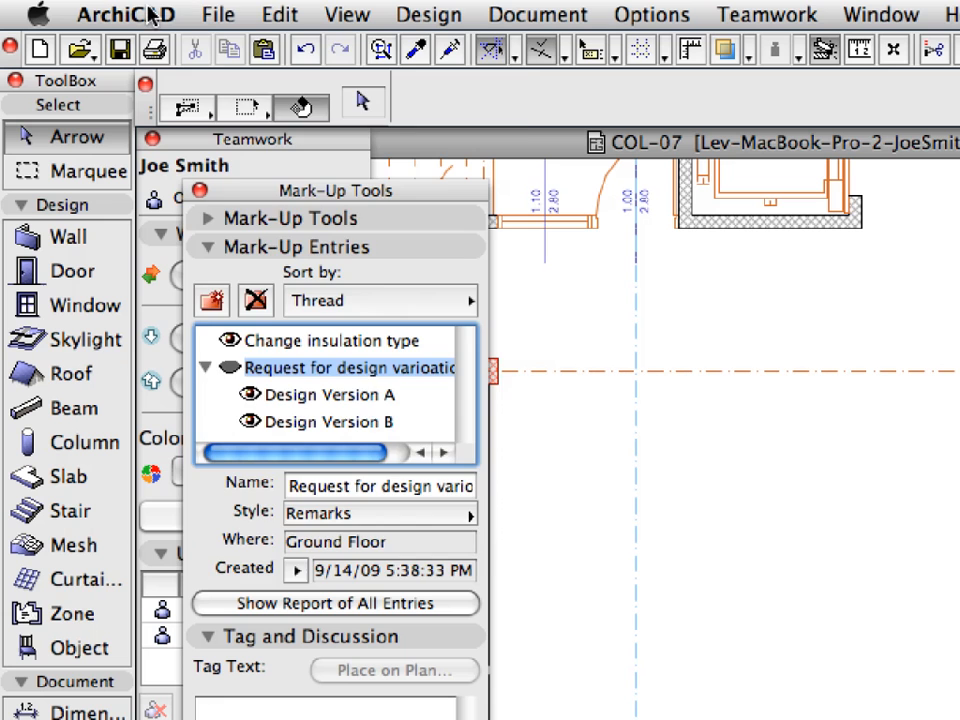
Merge the module file COL-07-05-01-Design Version A.mod from the Chapter 07 folder into the floor plan at its original location.
left_click(113, 9)
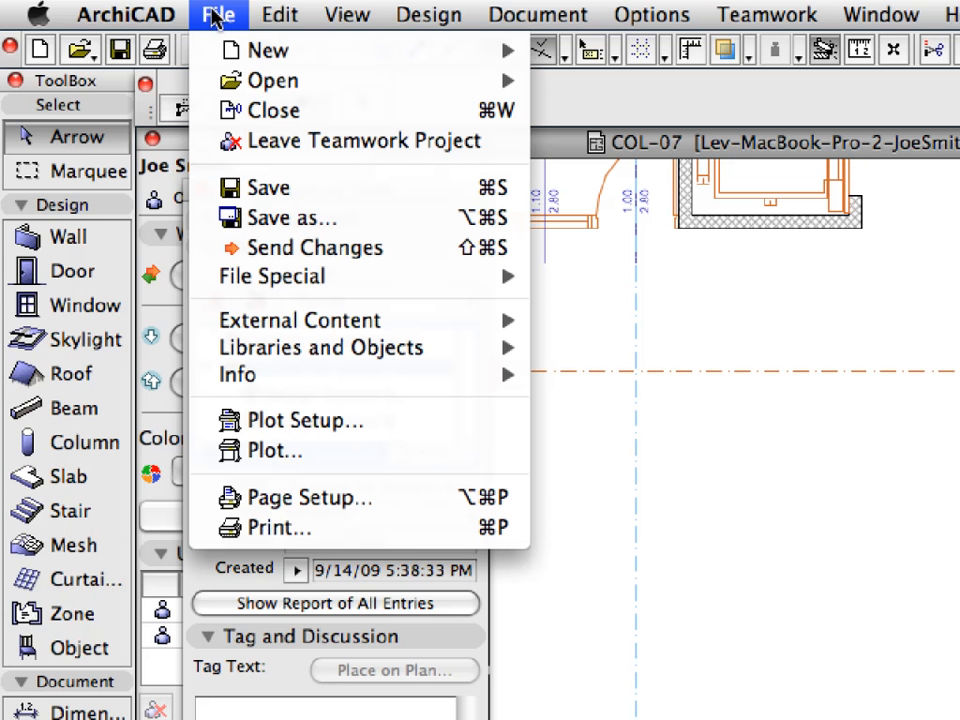
mouse_move(326, 276)
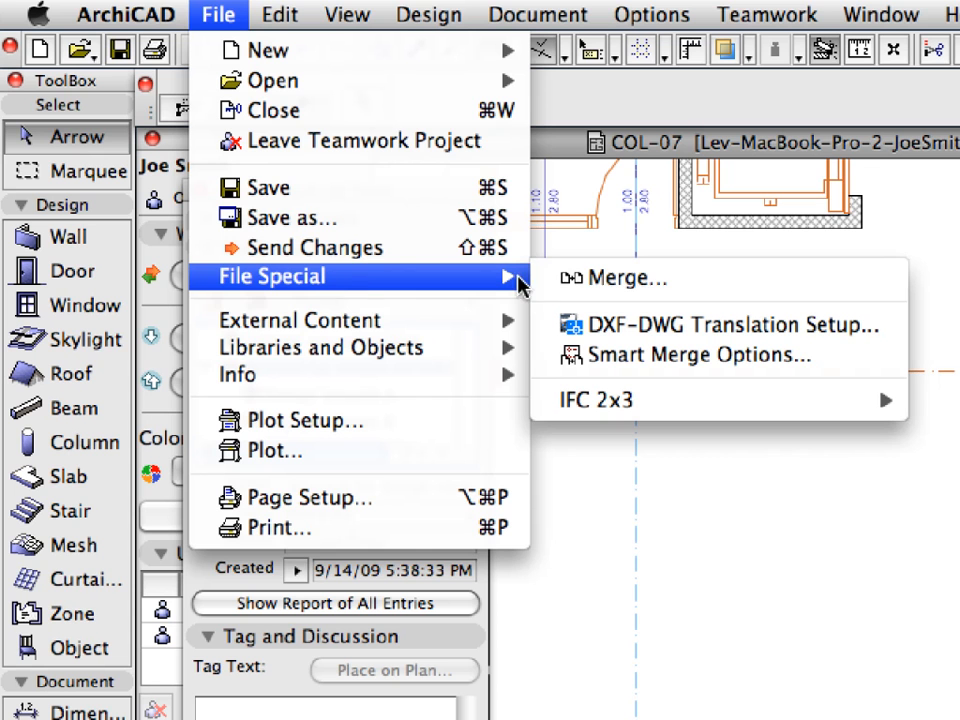
left_click(763, 285)
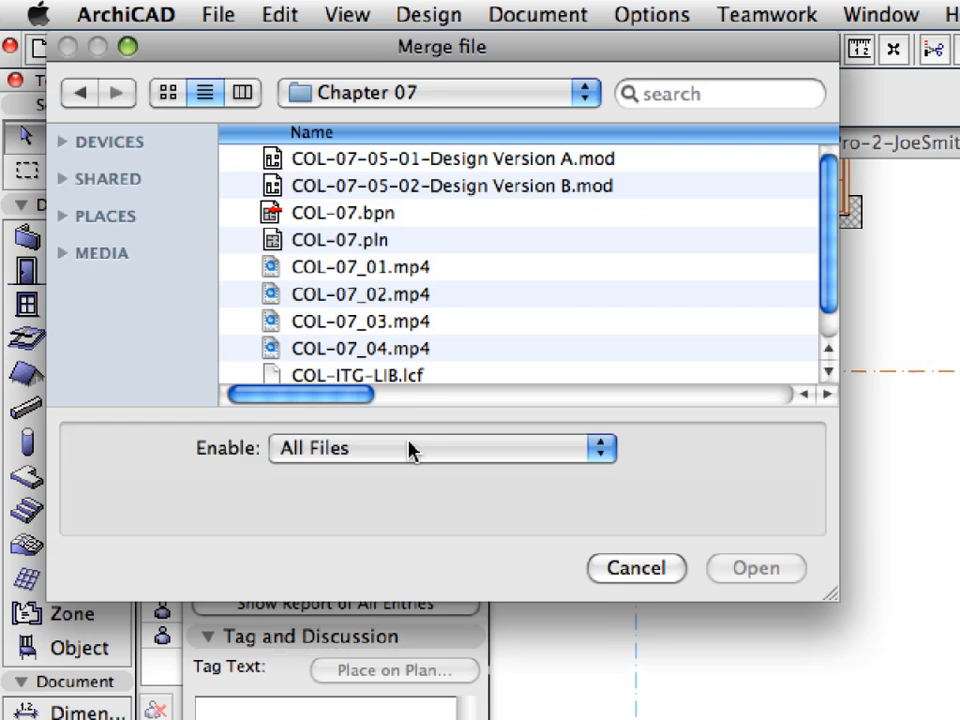
left_click(407, 448)
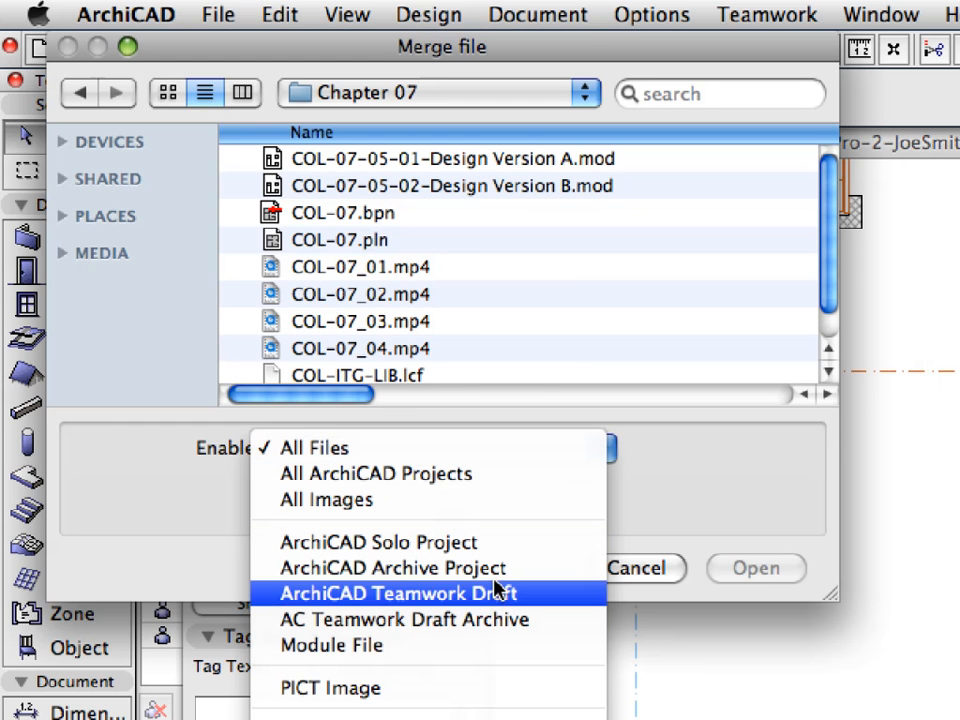
left_click(517, 646)
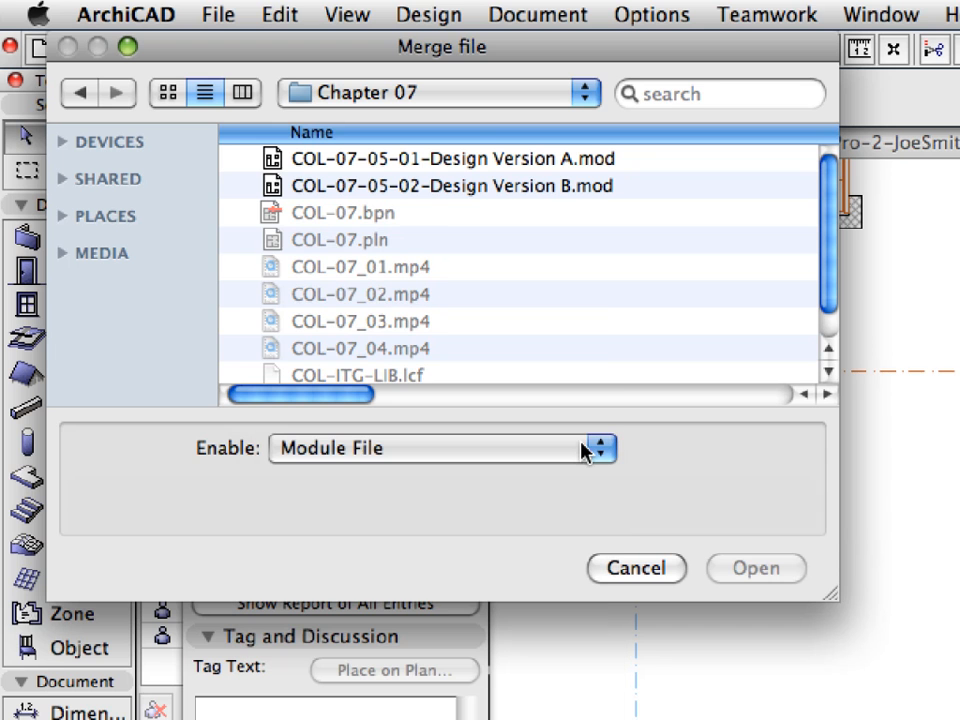
left_click(515, 168)
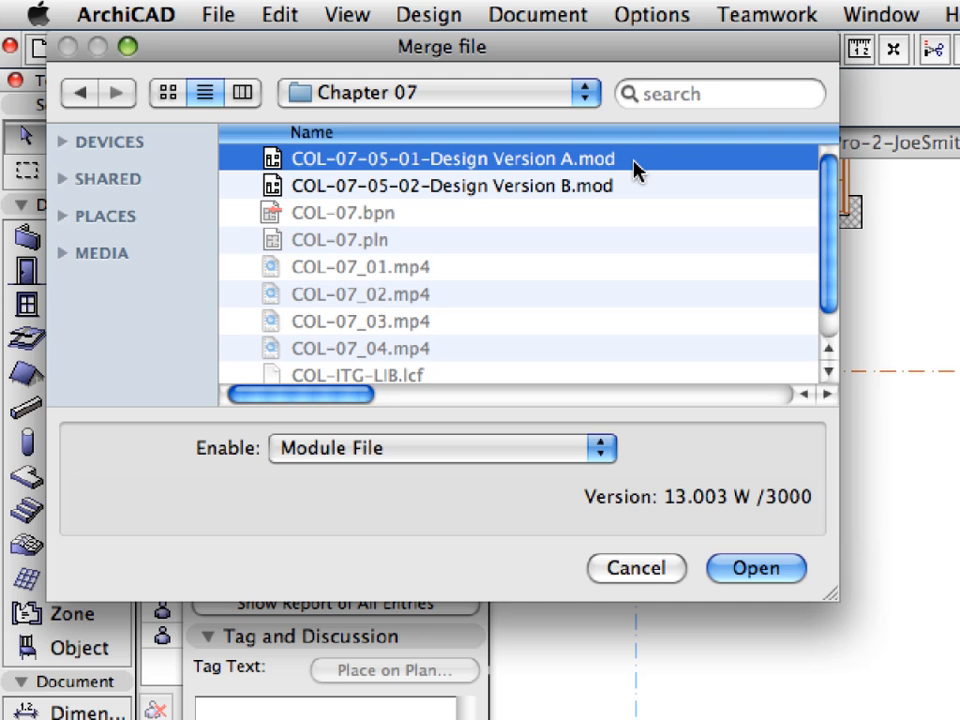
left_click(800, 568)
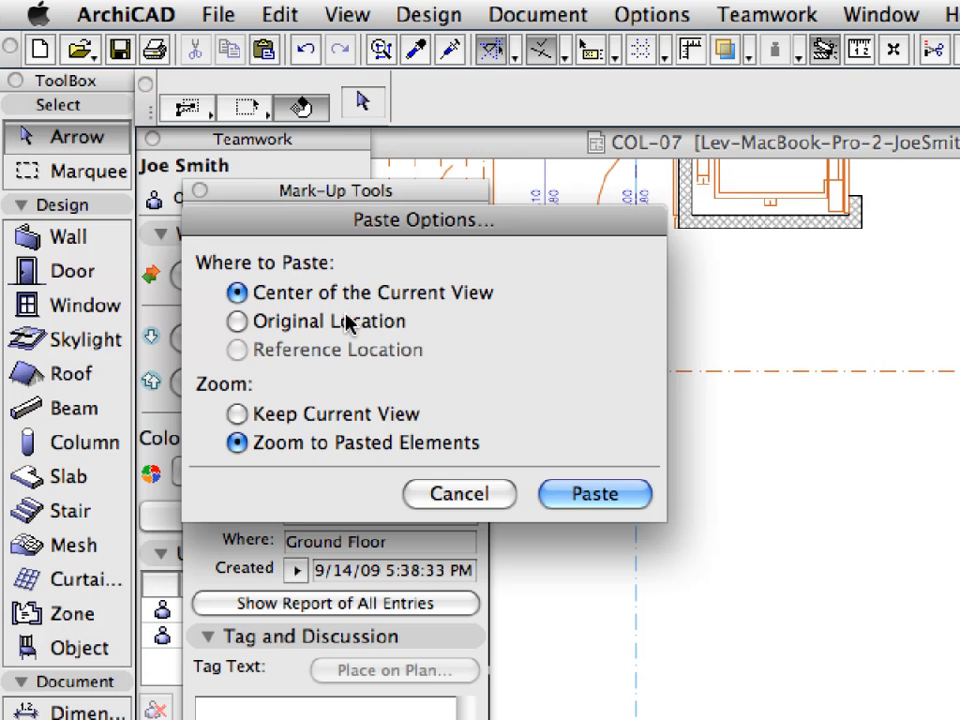
left_click(349, 324)
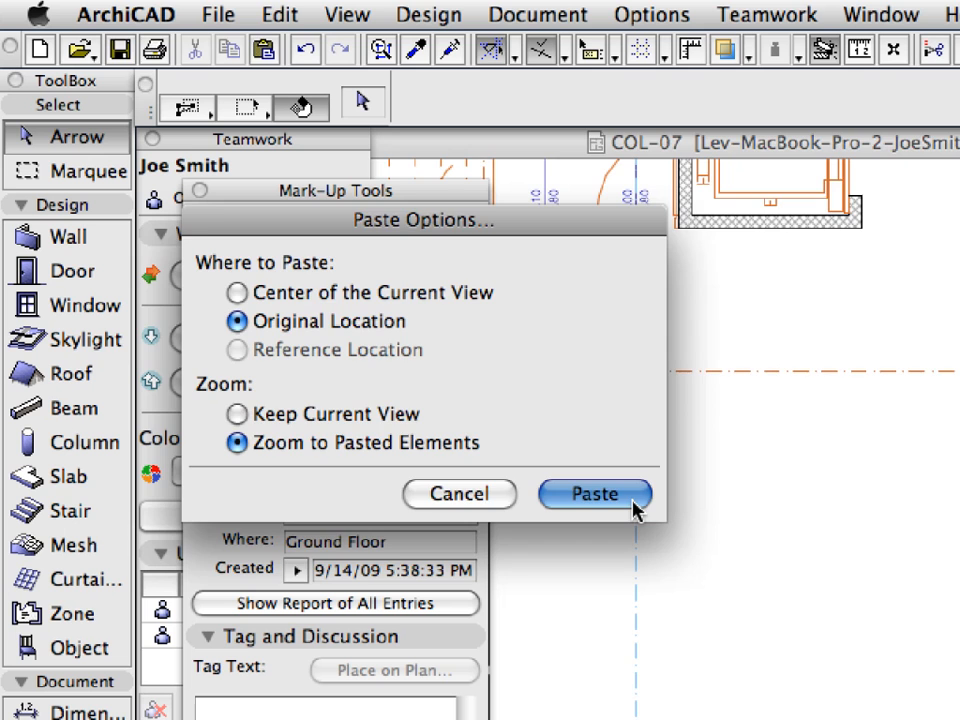
left_click(595, 494)
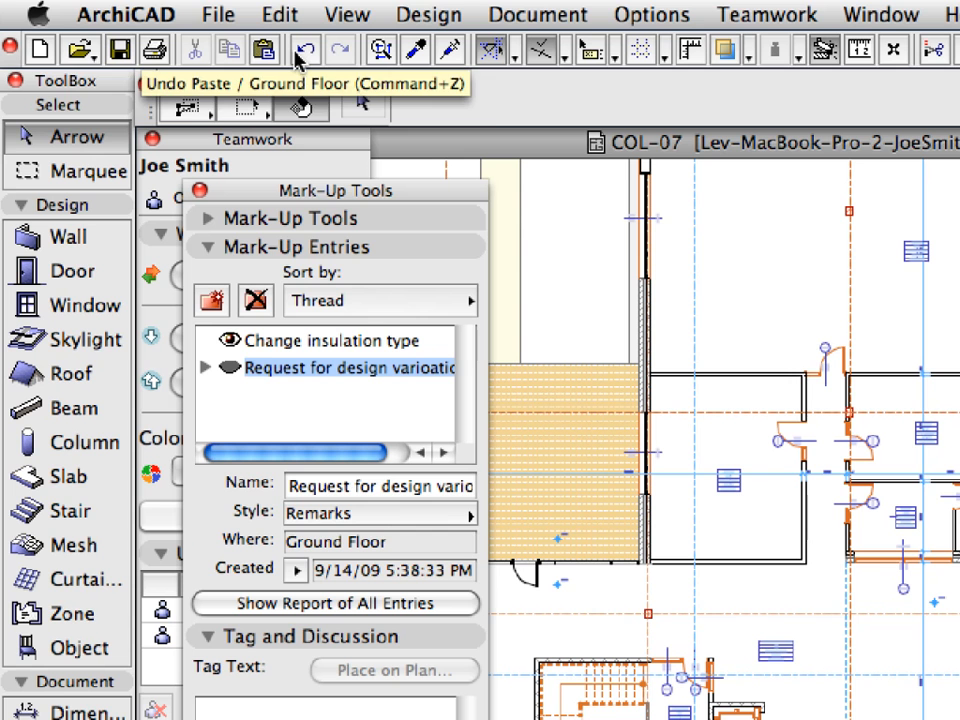
Reselect the merged elements by undoing and redoing the paste, add them to the Design Version A entry as corrections, and deselect them.
left_click(301, 53)
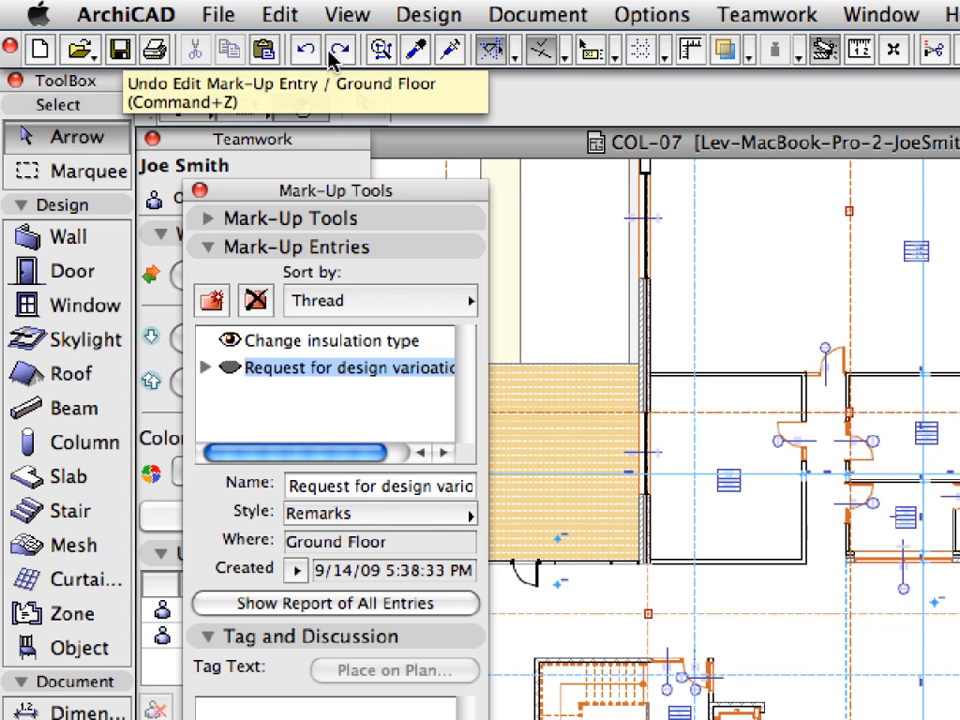
left_click(338, 55)
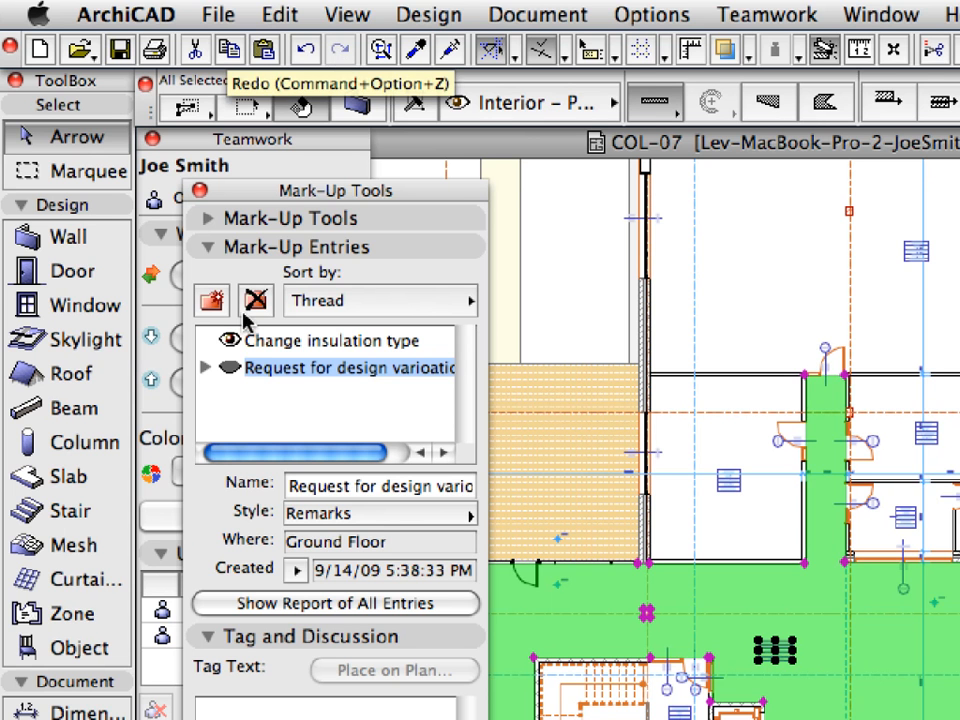
left_click(208, 370)
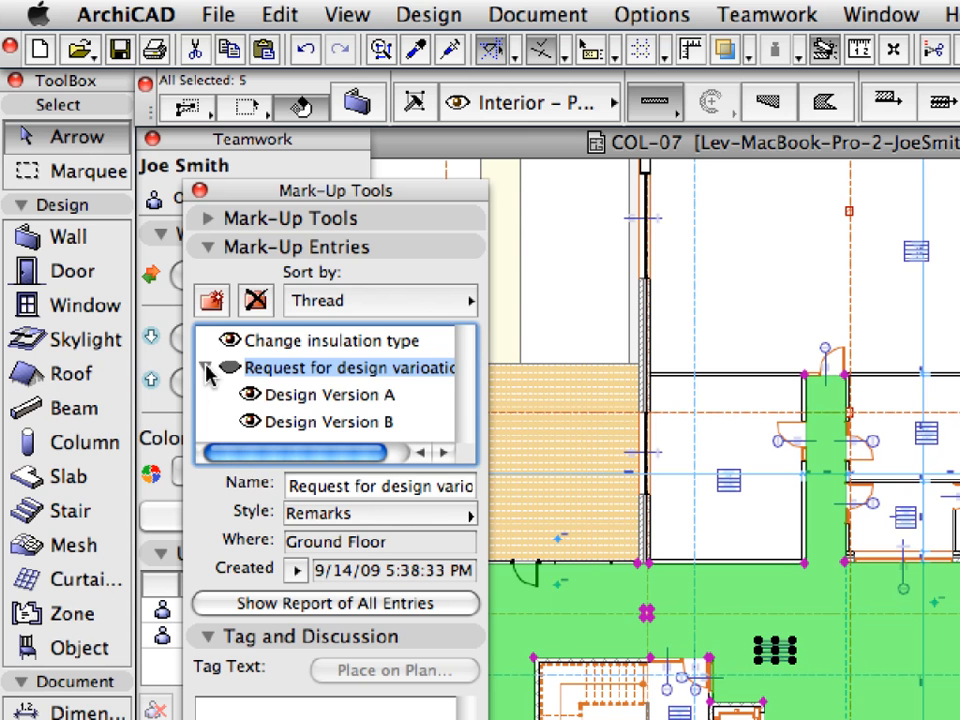
left_click(316, 396)
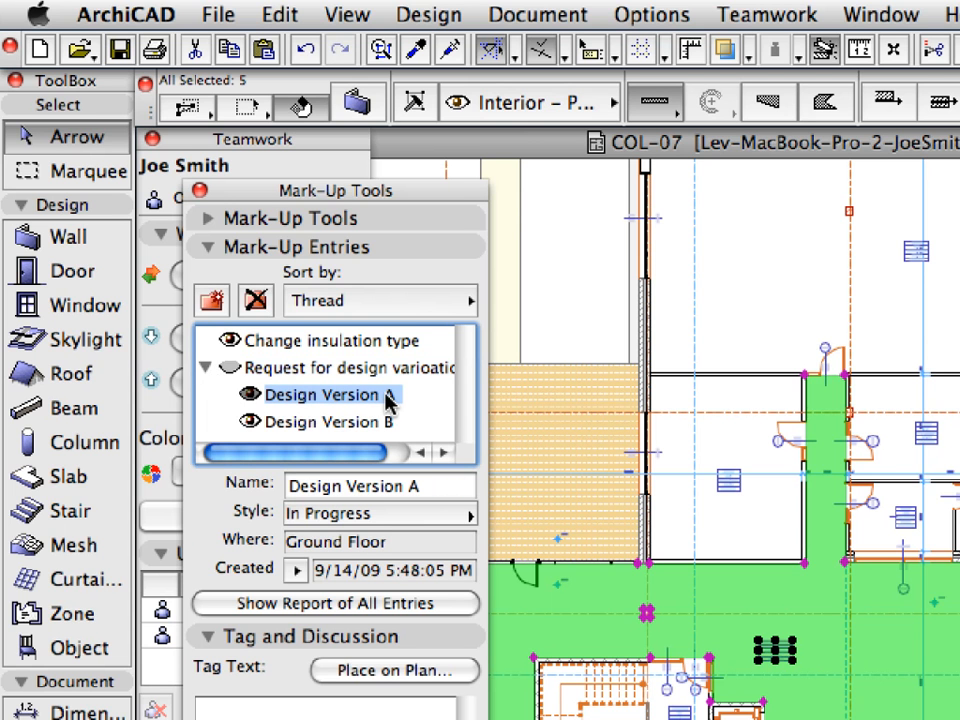
left_click(332, 222)
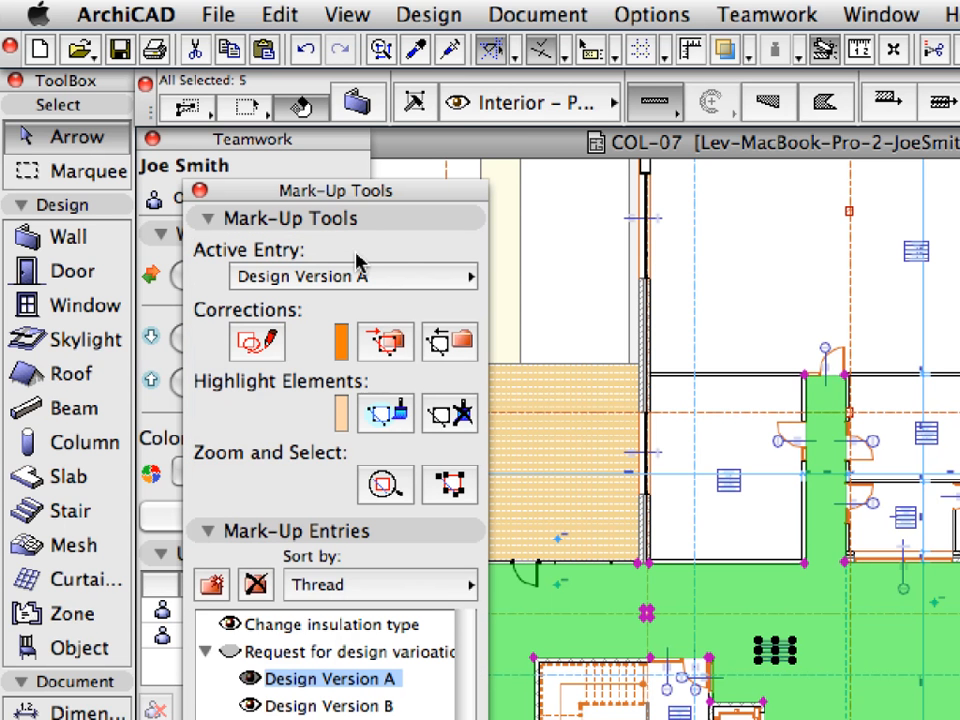
left_click(405, 347)
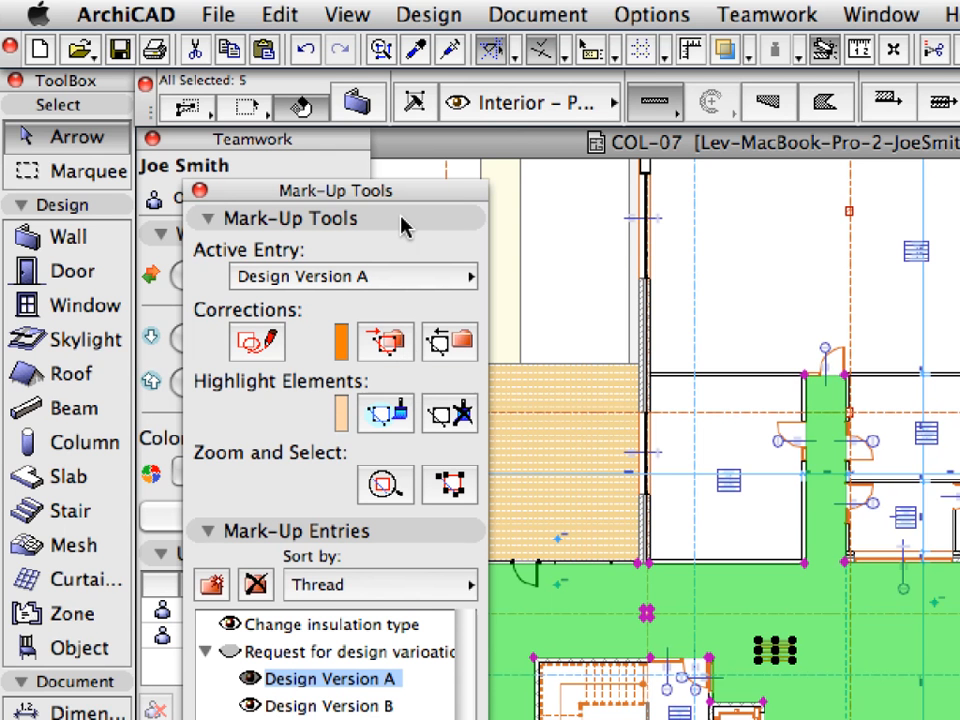
key("Escape")
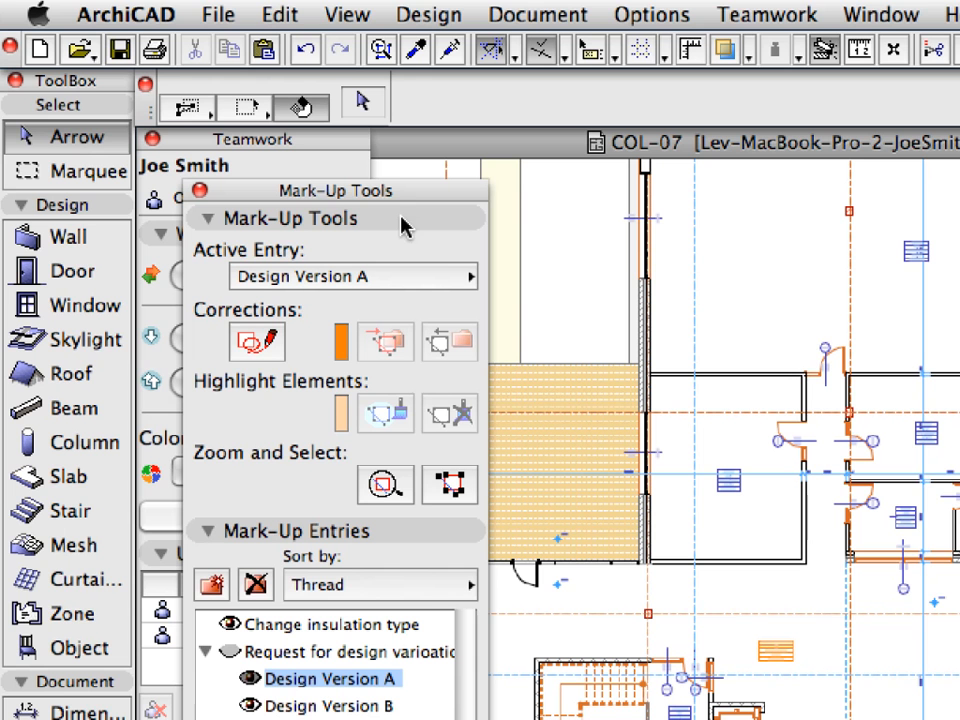
Hide the Design Version A elements and merge the module file COL-07-05-02-Design Version B.mod into the floor plan at its original location.
left_click(251, 678)
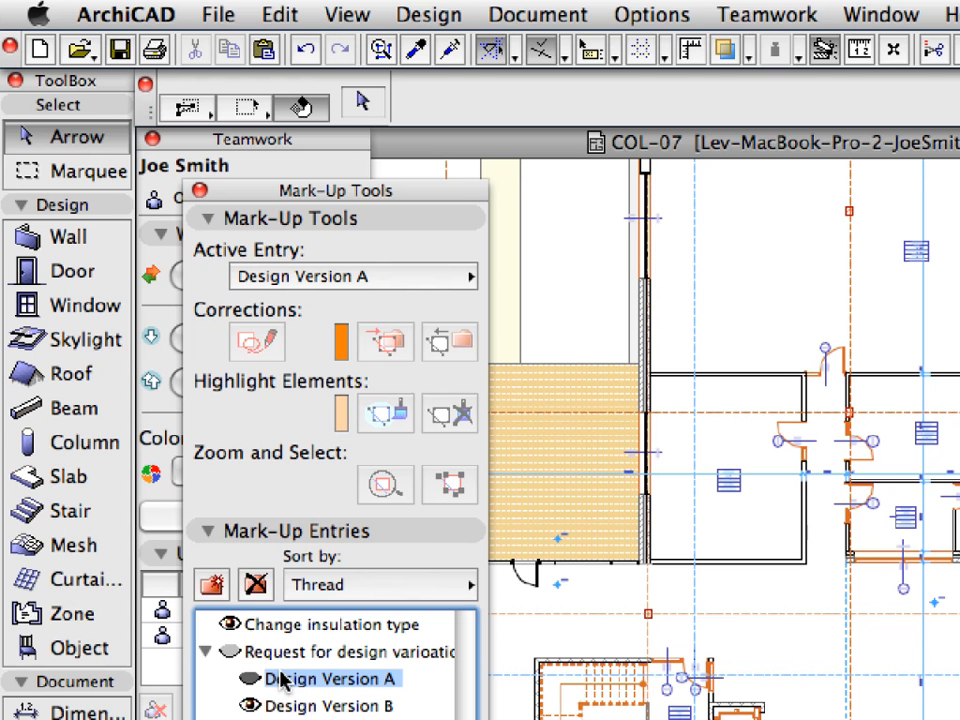
left_click(230, 14)
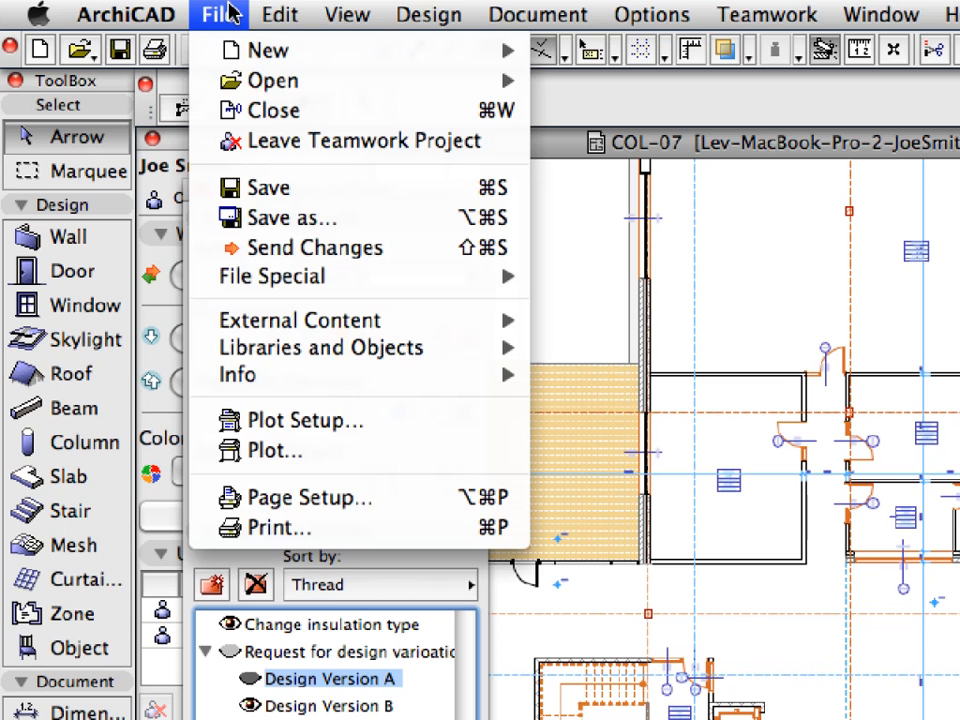
mouse_move(340, 280)
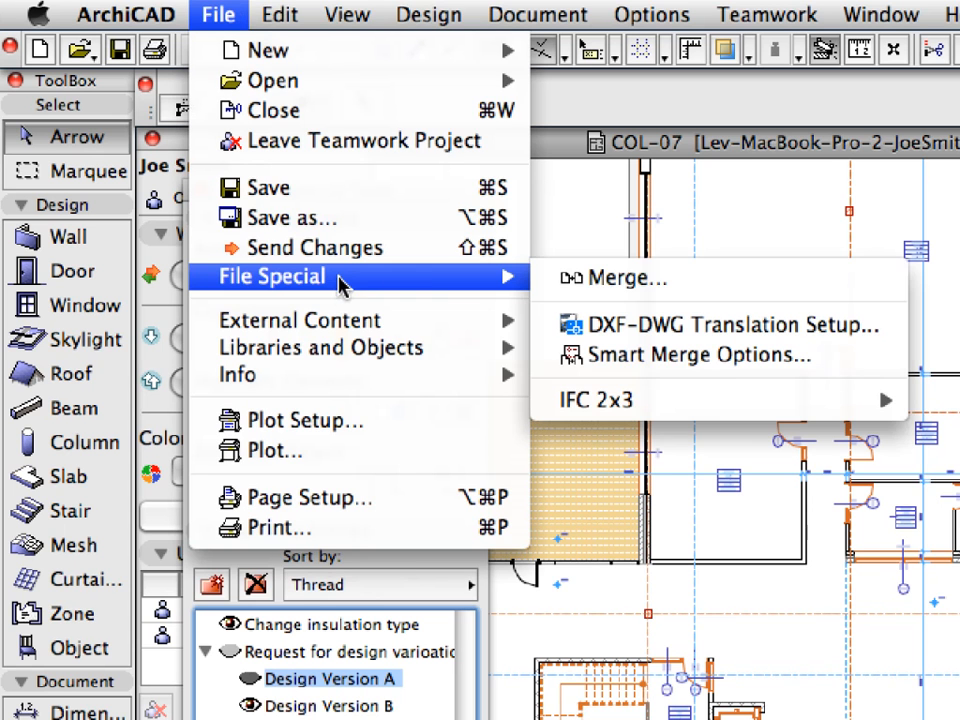
left_click(762, 285)
left_click(534, 249)
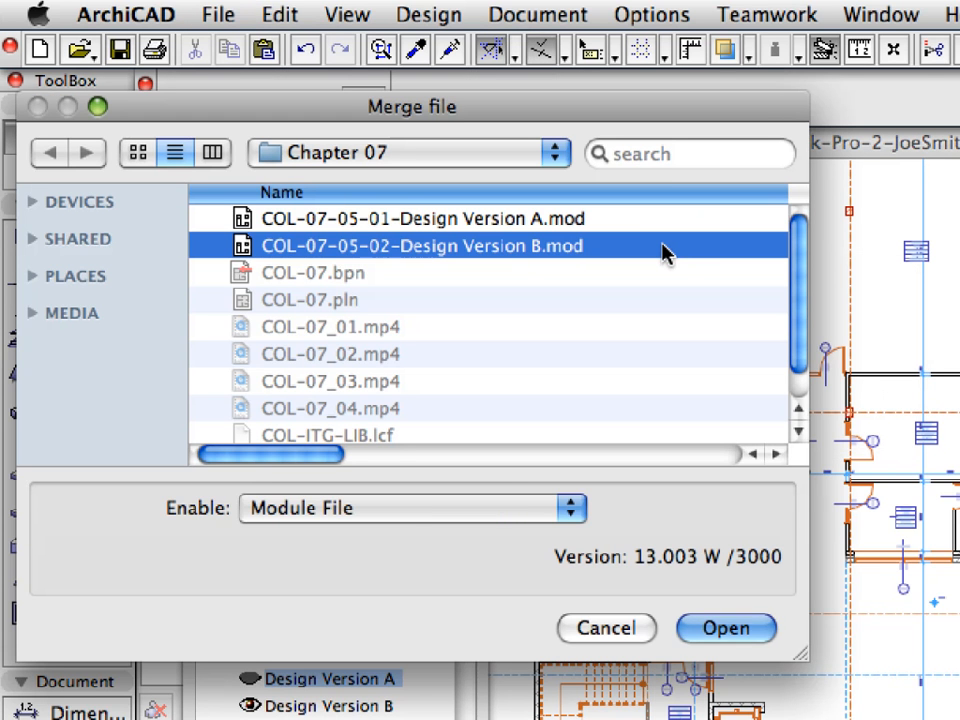
left_click(727, 627)
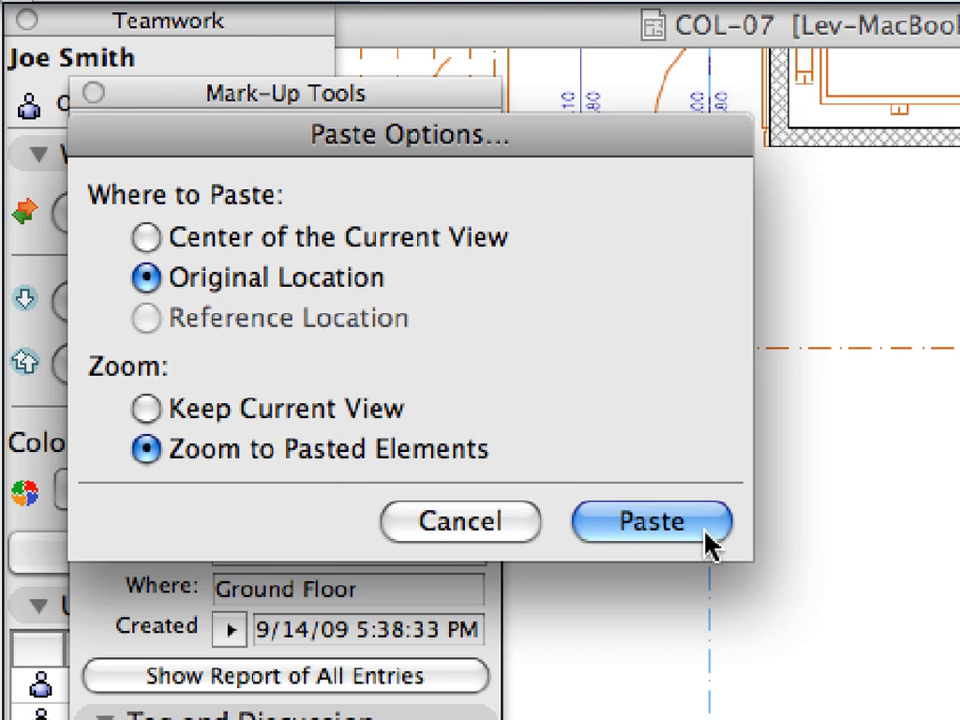
left_click(706, 543)
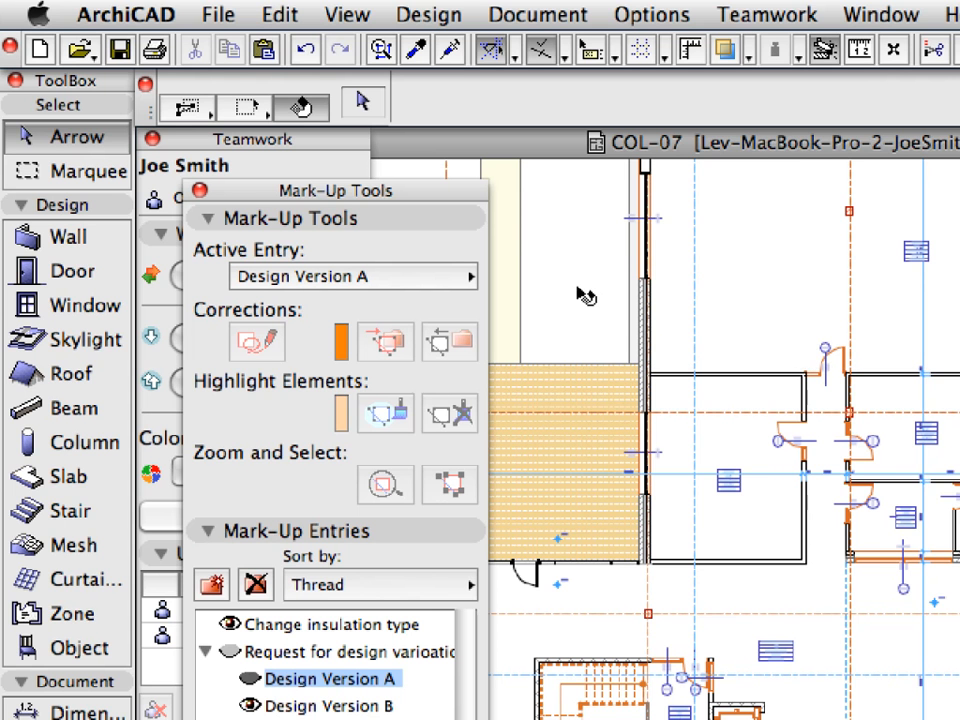
Reselect the merged elements by undoing and redoing the paste, add them to the Design Version B entry as corrections, and deselect them.
left_click(306, 48)
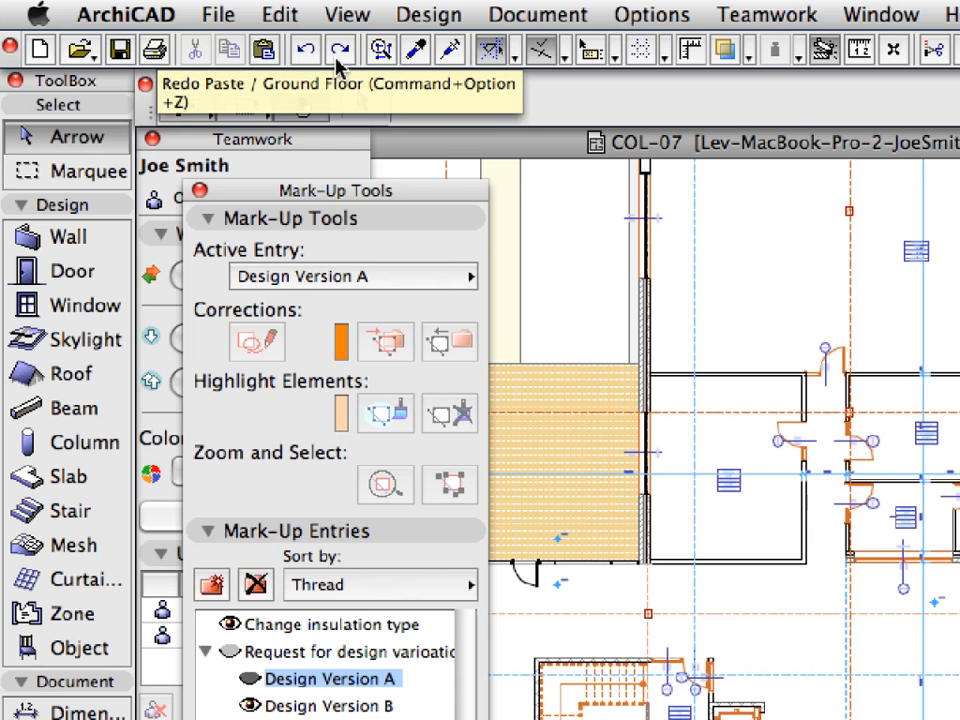
left_click(339, 48)
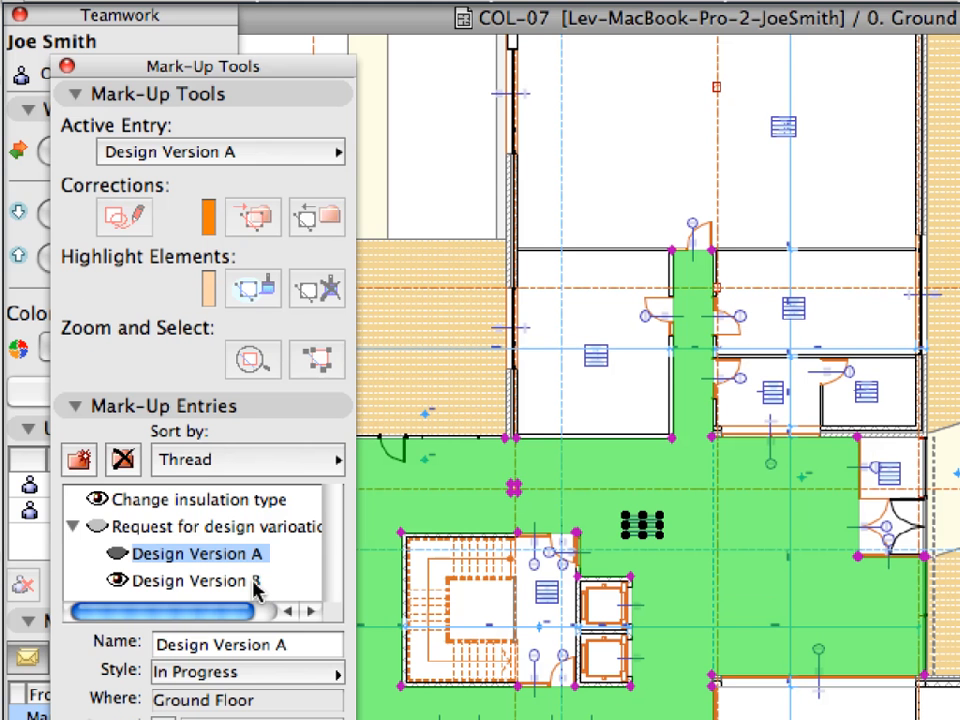
left_click(389, 707)
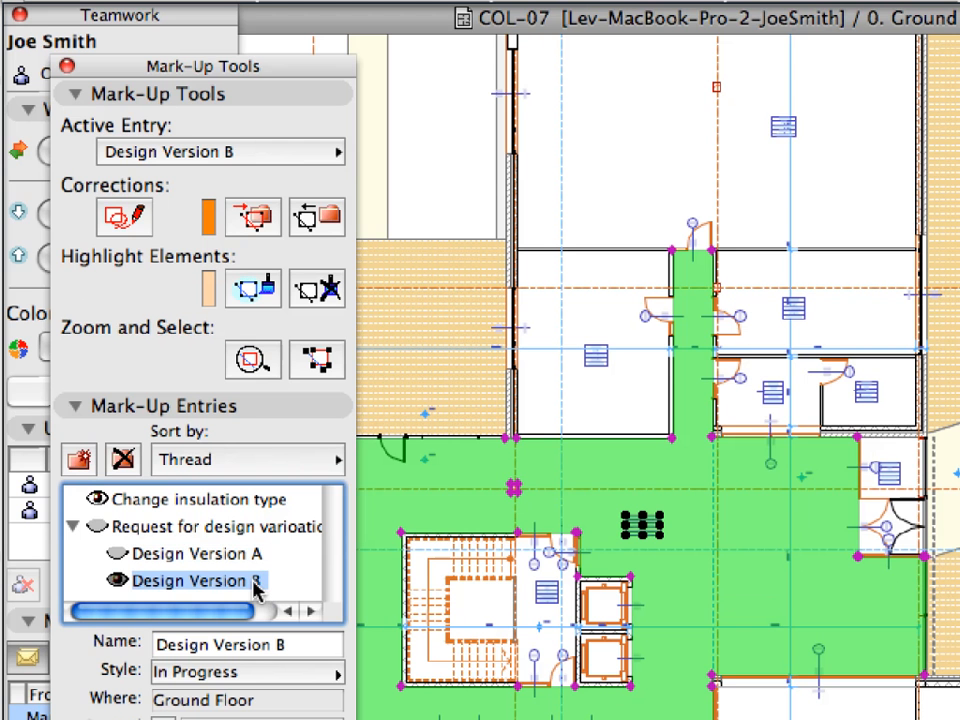
left_click(240, 234)
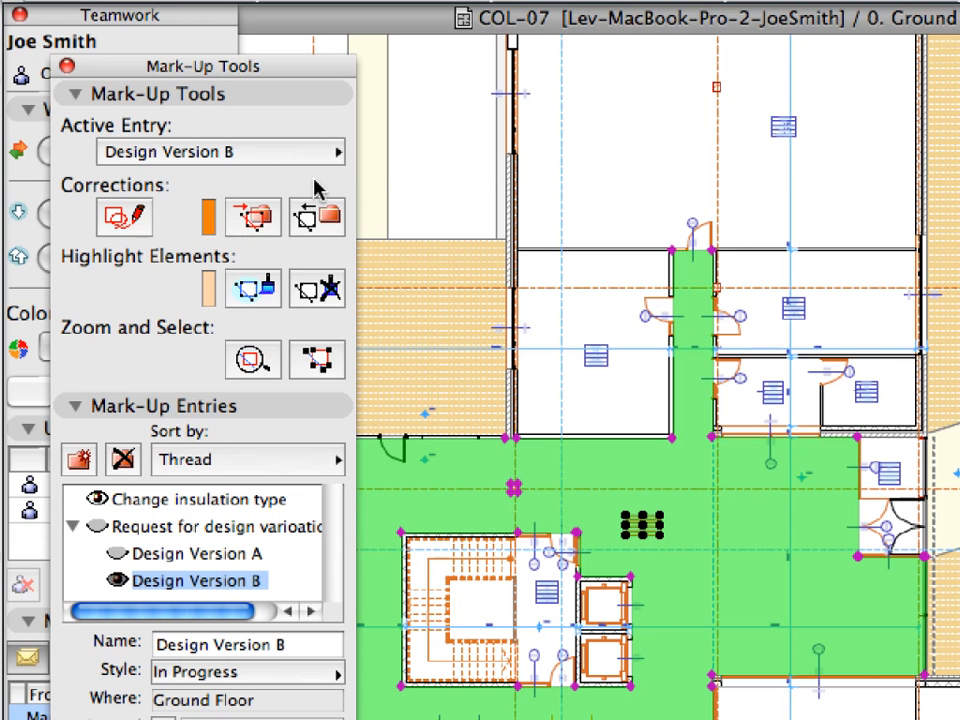
key("Escape")
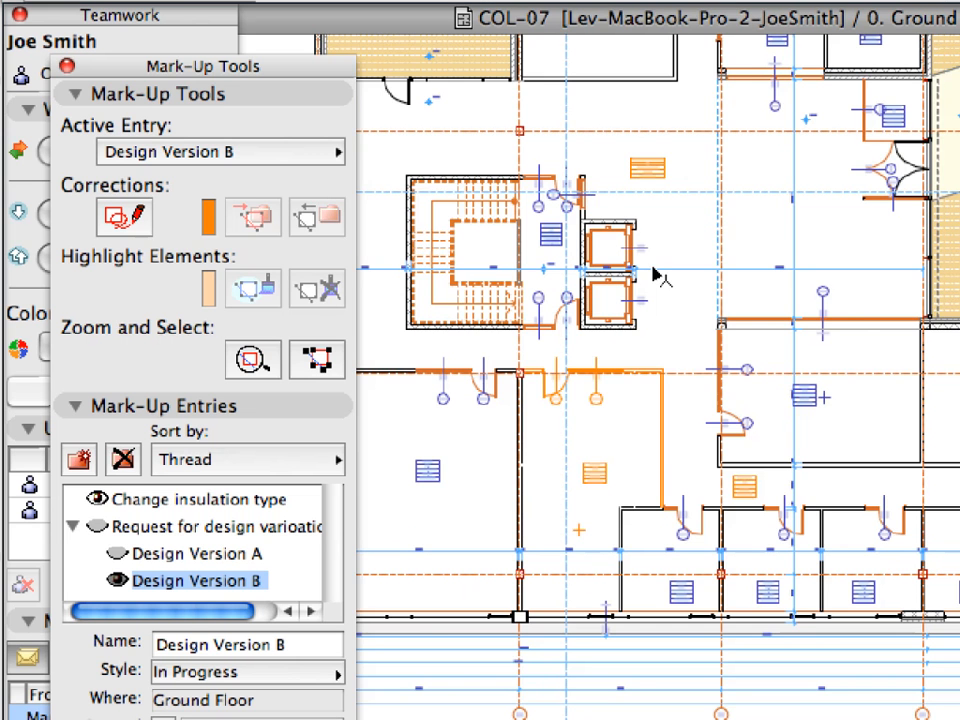
Compare the two office layouts on the floor plan by alternately showing and hiding Design Version A and Design Version B.
scroll(653, 272, "up", 1)
scroll(653, 358, "up", 3)
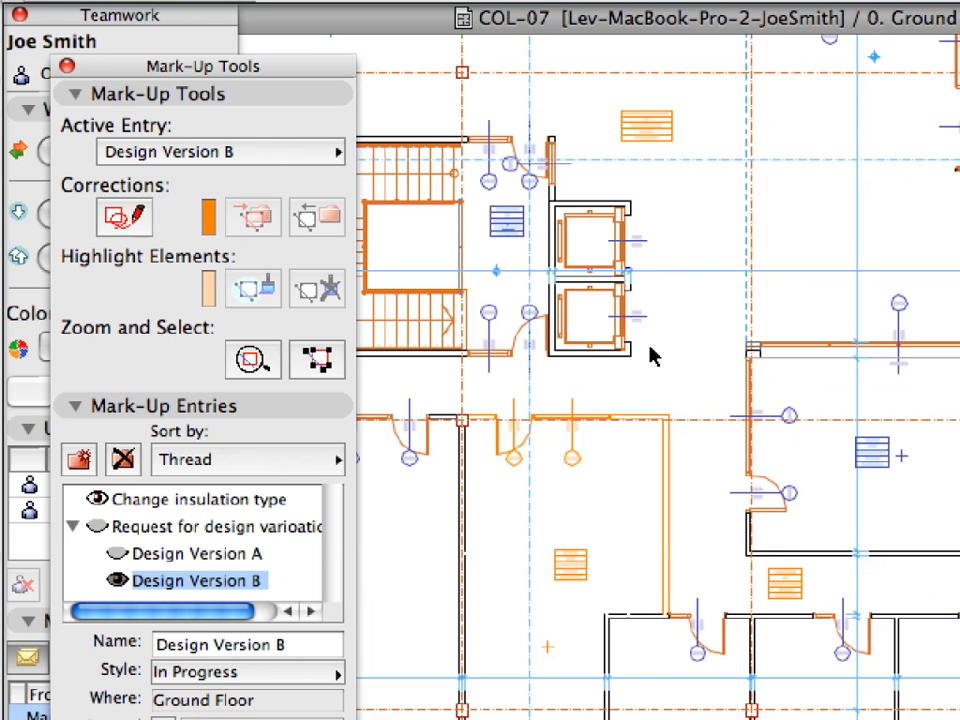
left_click(115, 579)
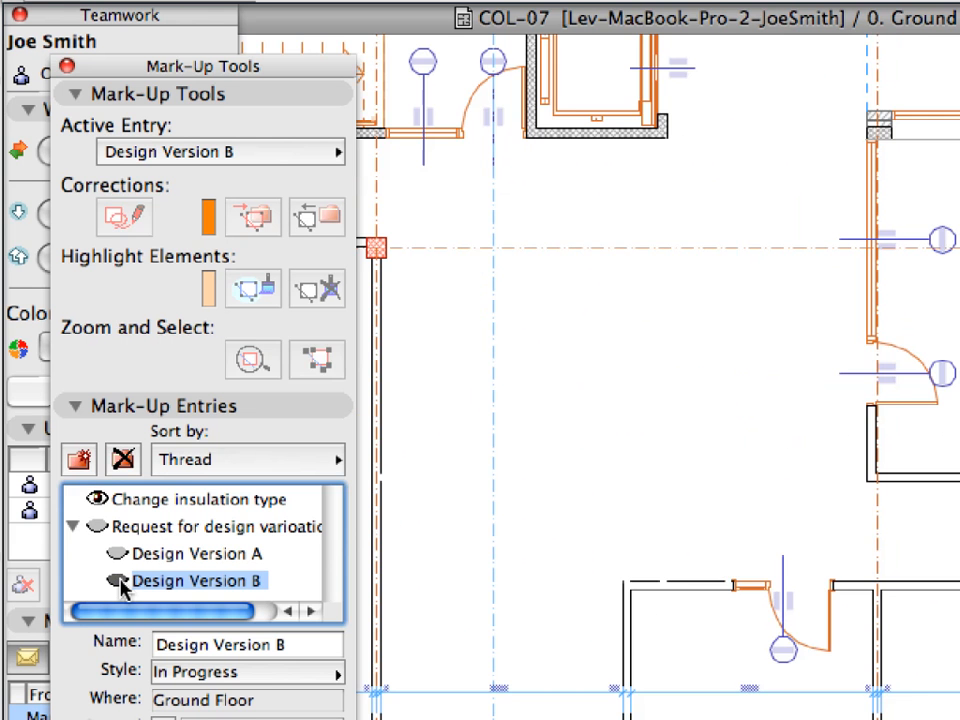
left_click(118, 554)
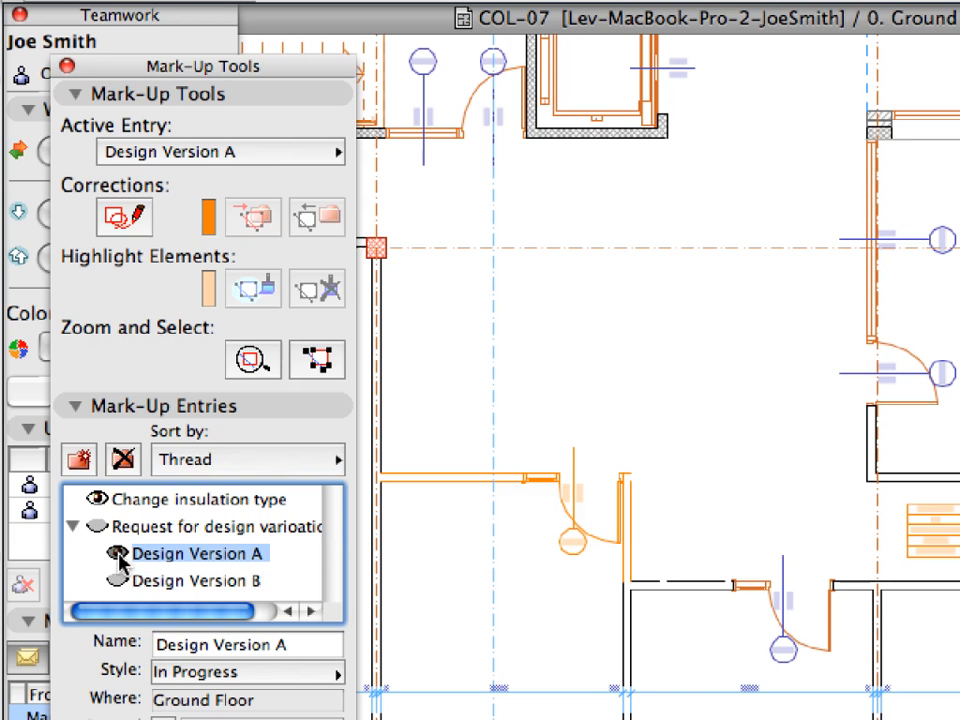
left_click(118, 554)
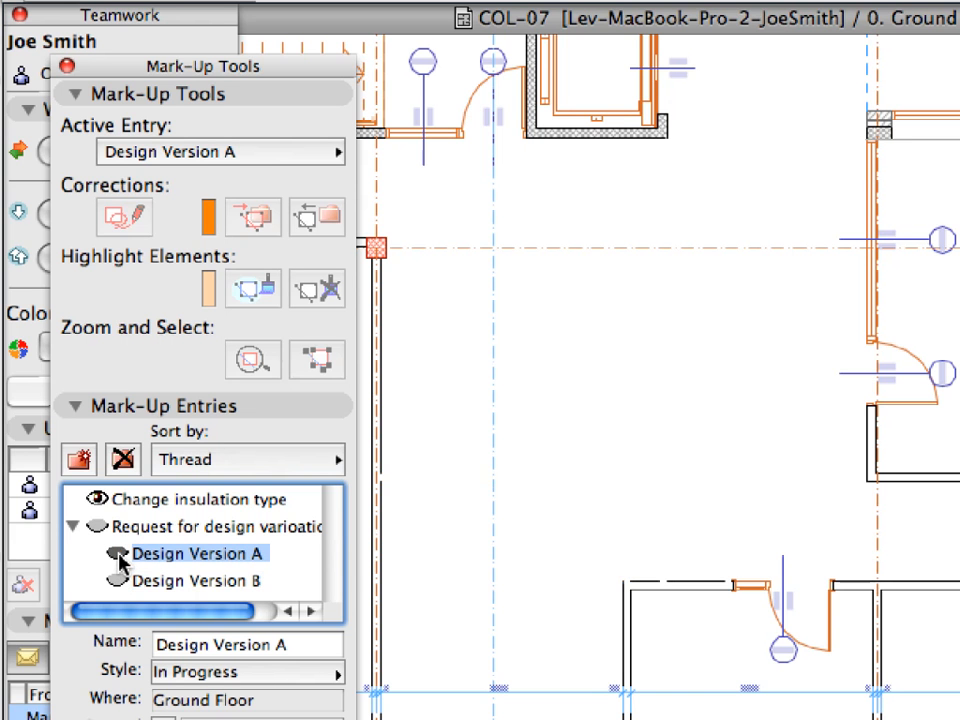
left_click(117, 581)
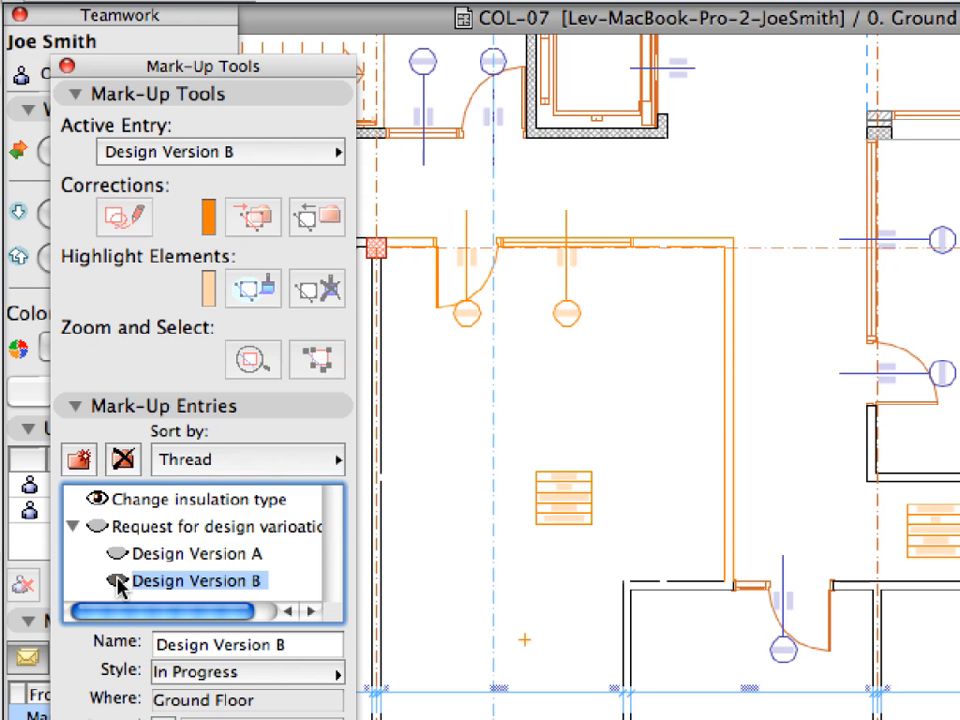
left_click(117, 581)
left_click(118, 554)
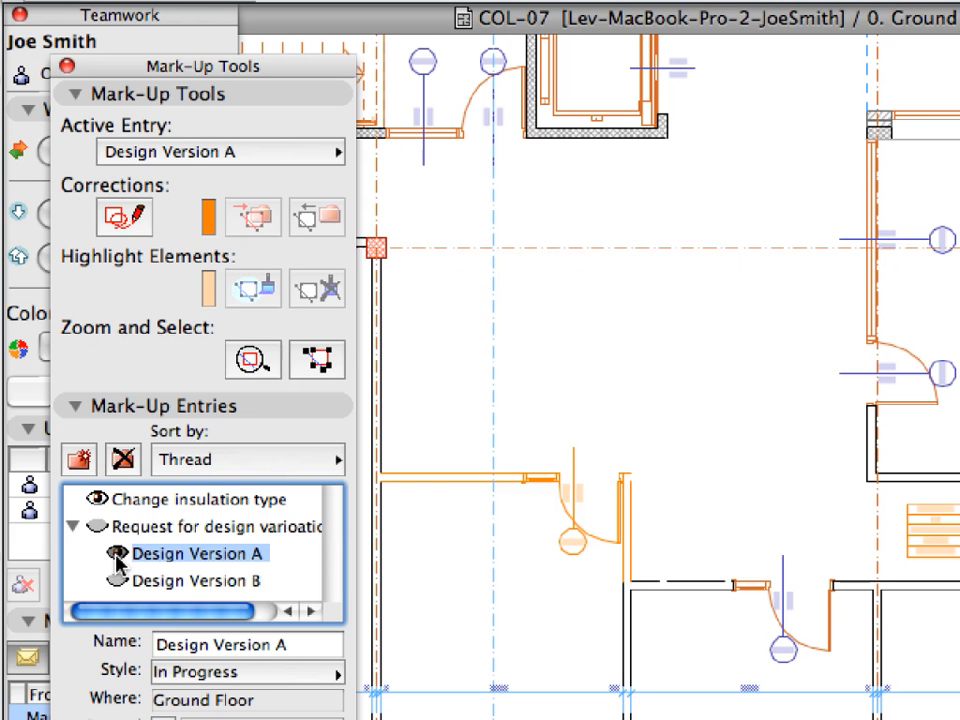
left_click(118, 554)
left_click(118, 581)
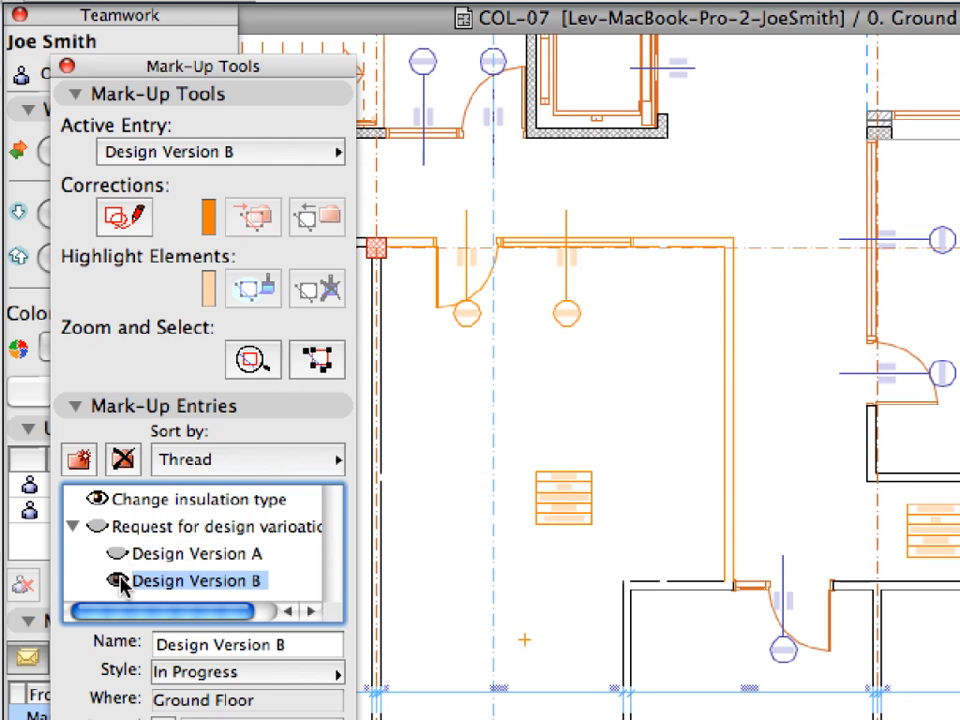
Try turning off Show Mark-Up items in the Model View Options and cancel the change.
left_click(422, 16)
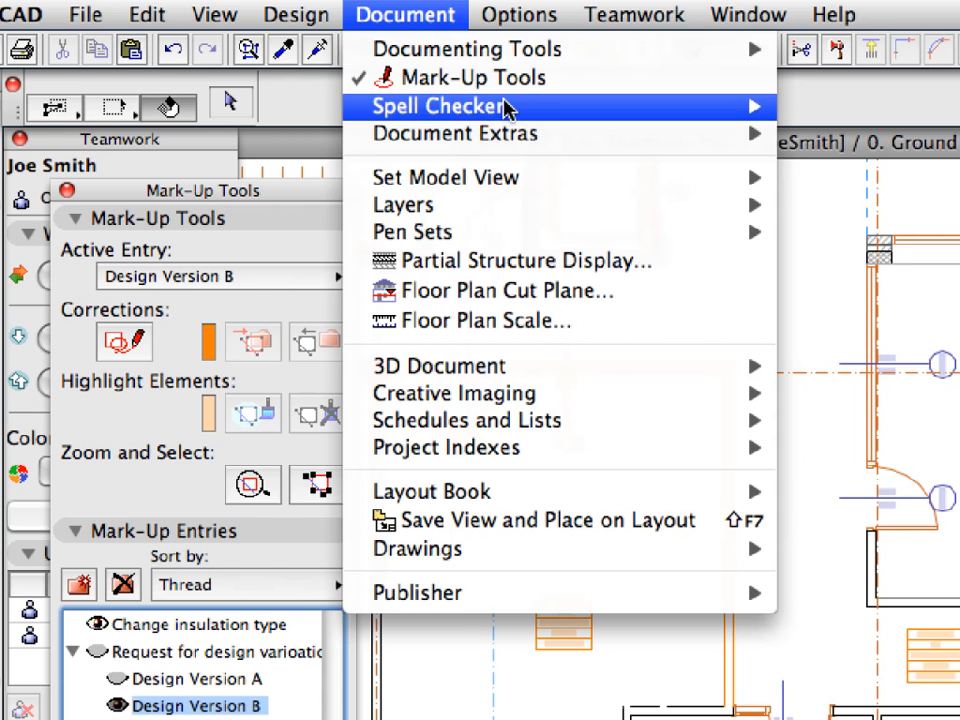
mouse_move(579, 176)
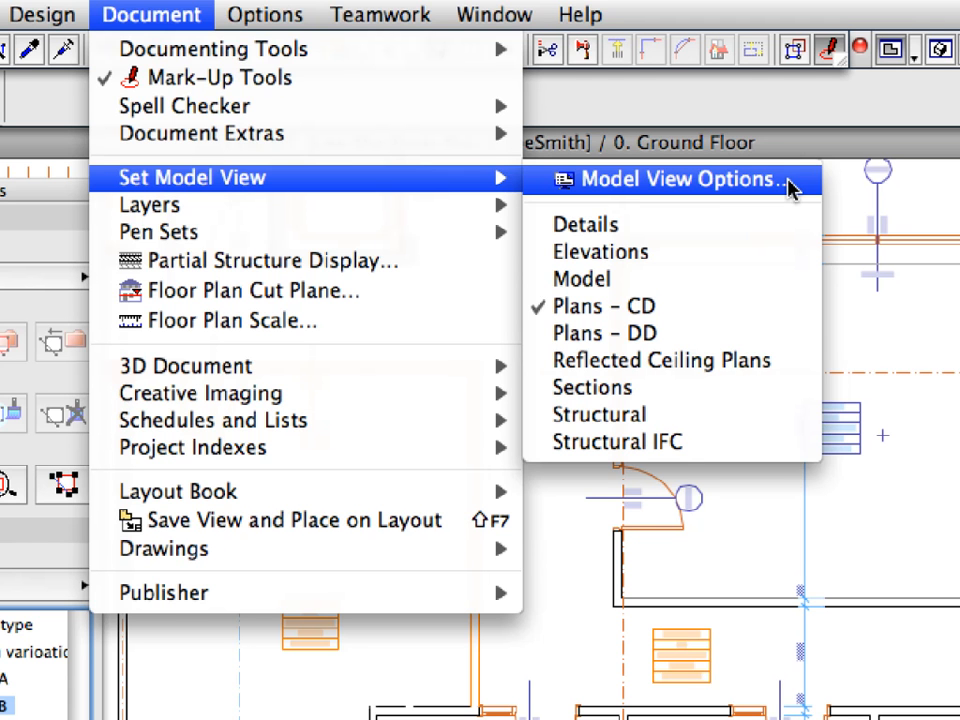
left_click(789, 187)
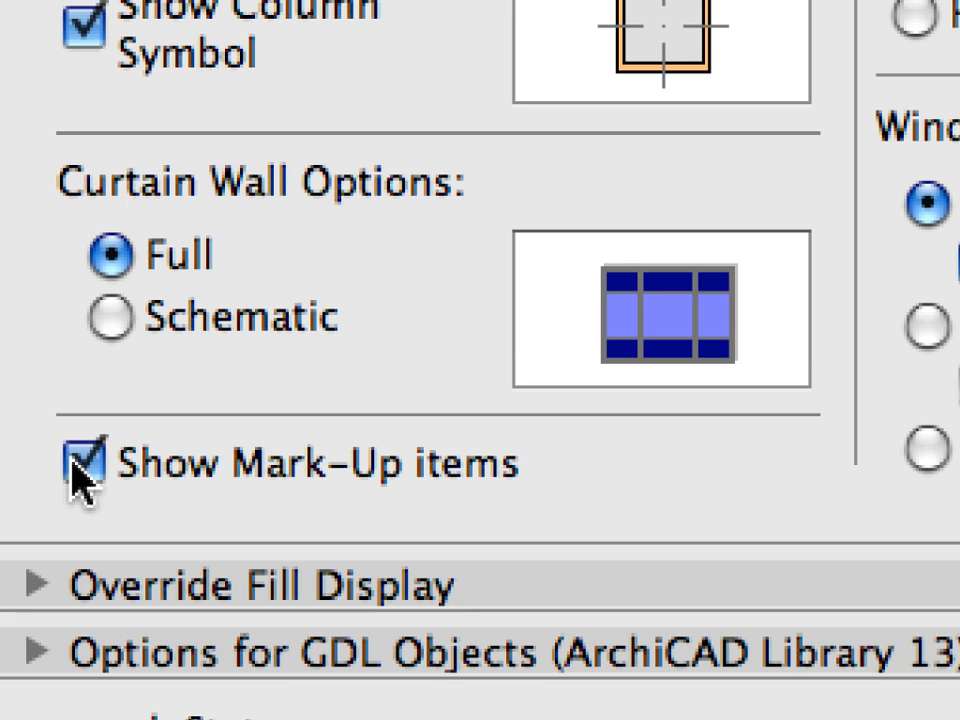
left_click(84, 466)
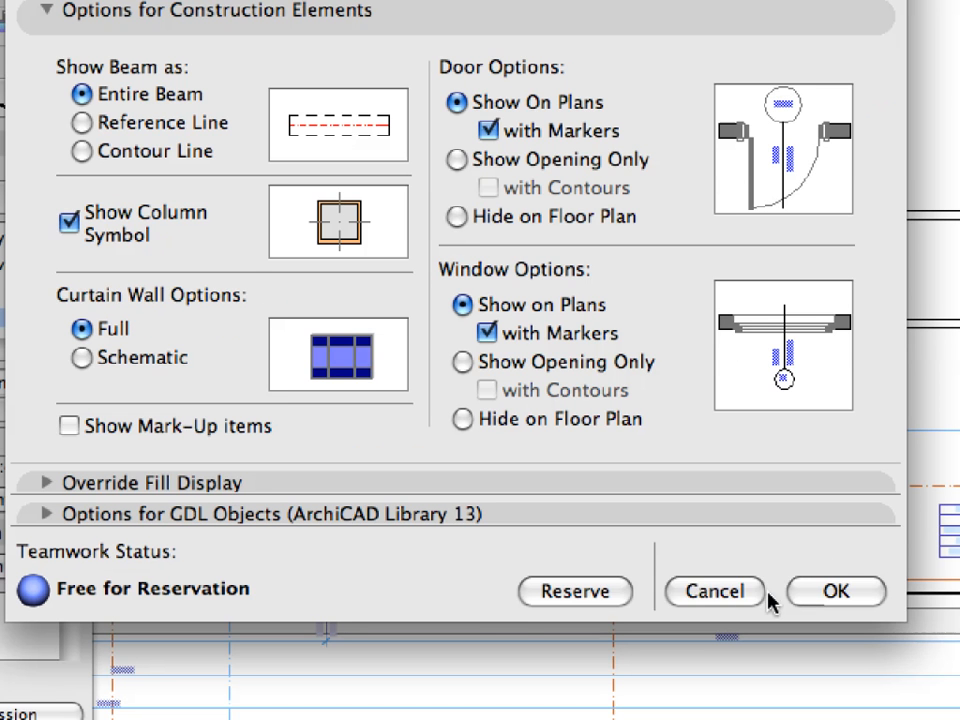
left_click(752, 592)
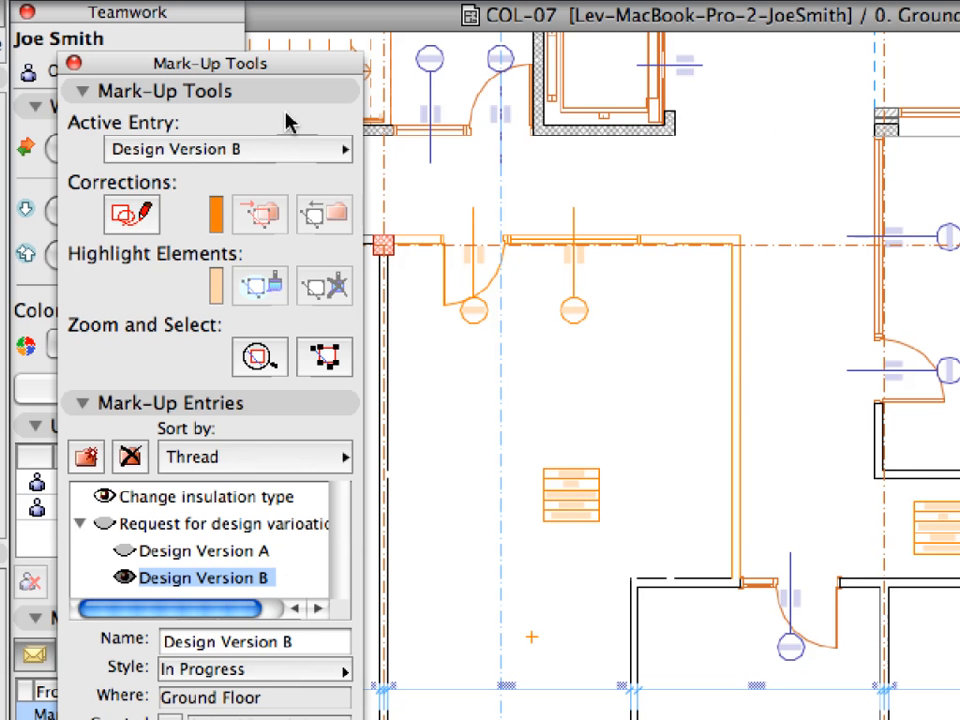
Assign the Design Version A mark-up entry to the other team member and send the prepared assignment message.
left_click(296, 96)
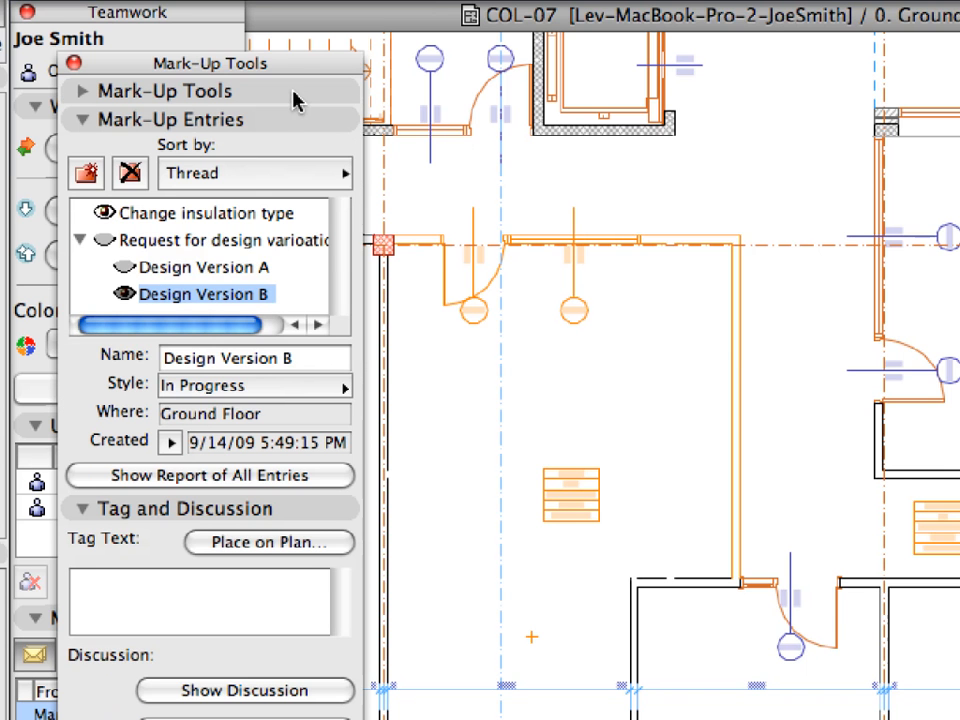
left_click(192, 270)
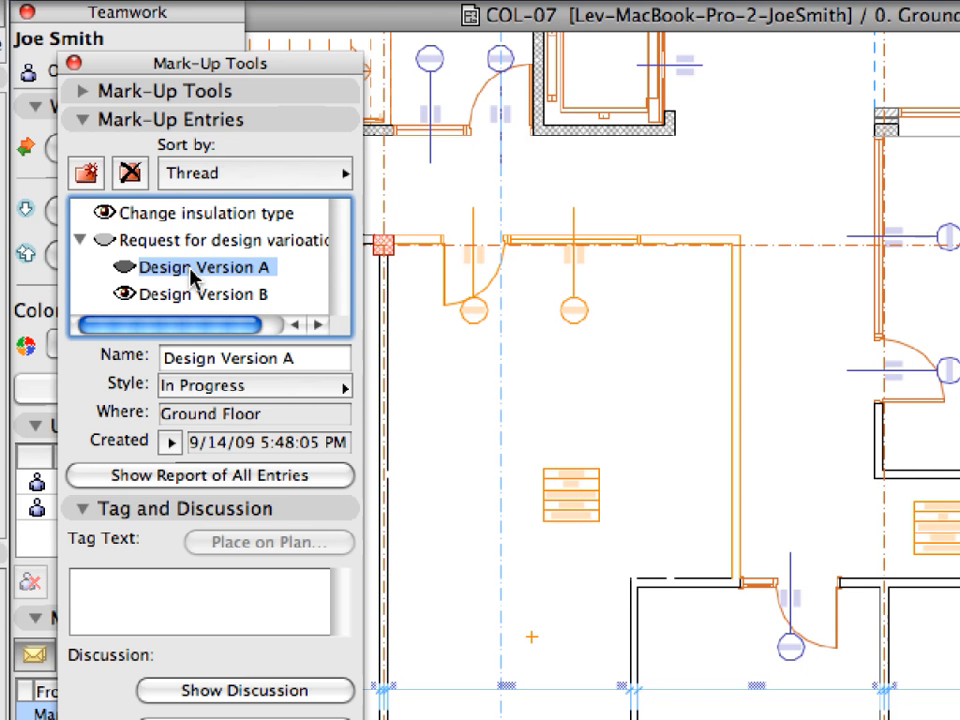
left_click(294, 509)
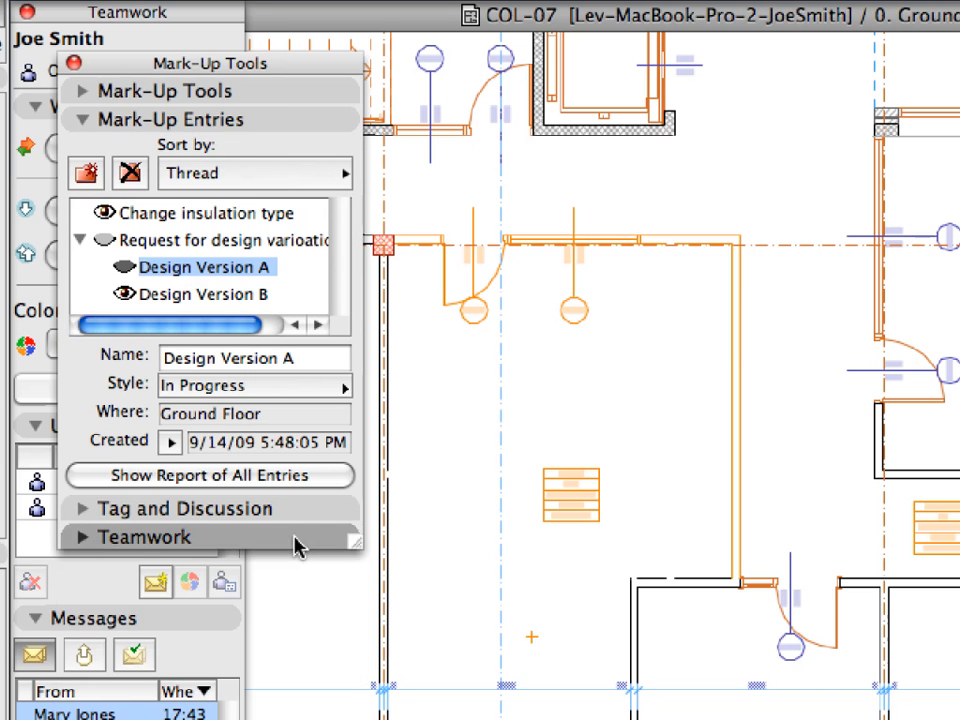
left_click(297, 545)
left_click(315, 618)
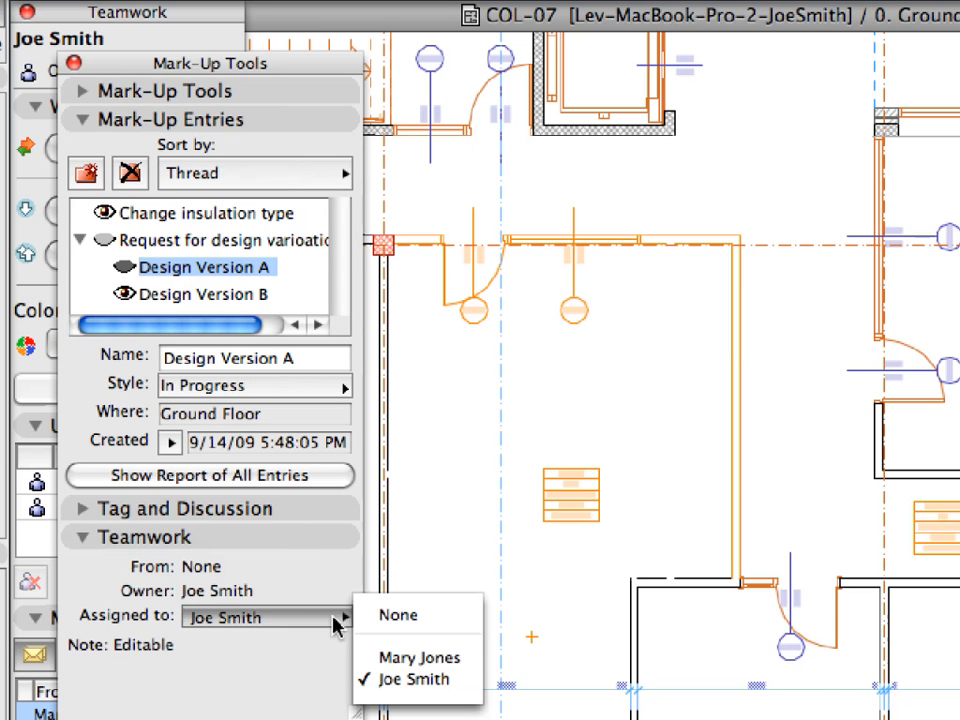
left_click(446, 659)
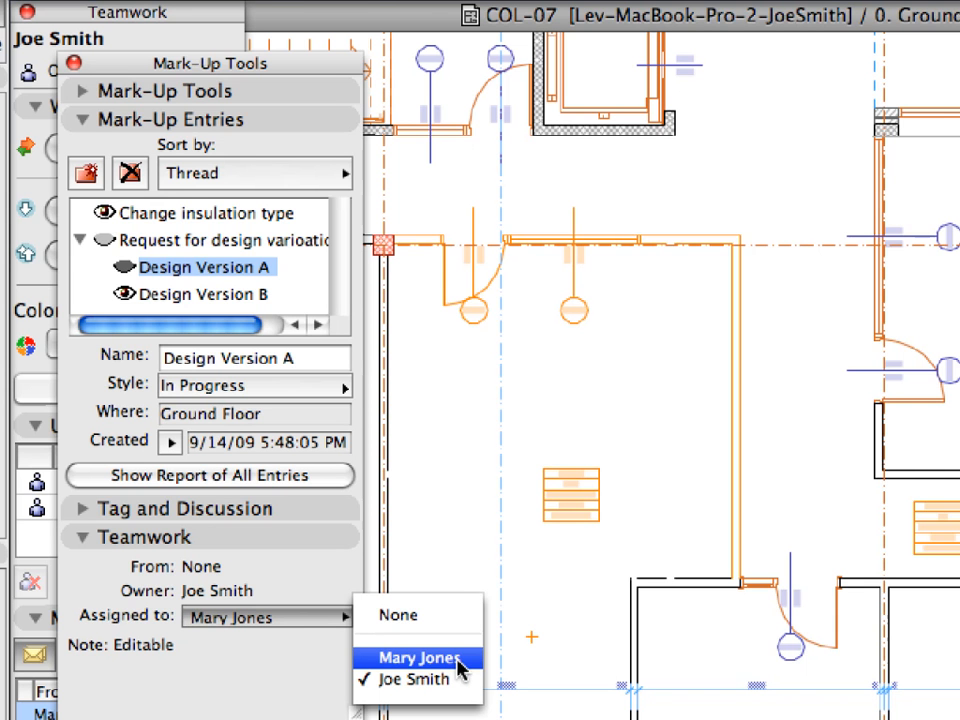
left_click(459, 660)
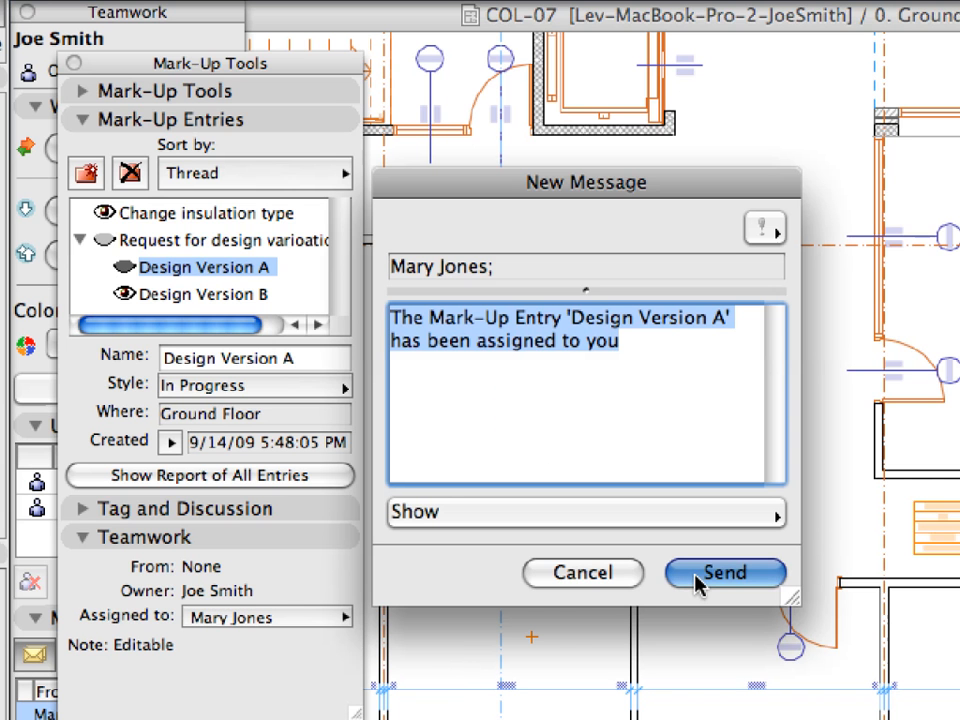
left_click(722, 573)
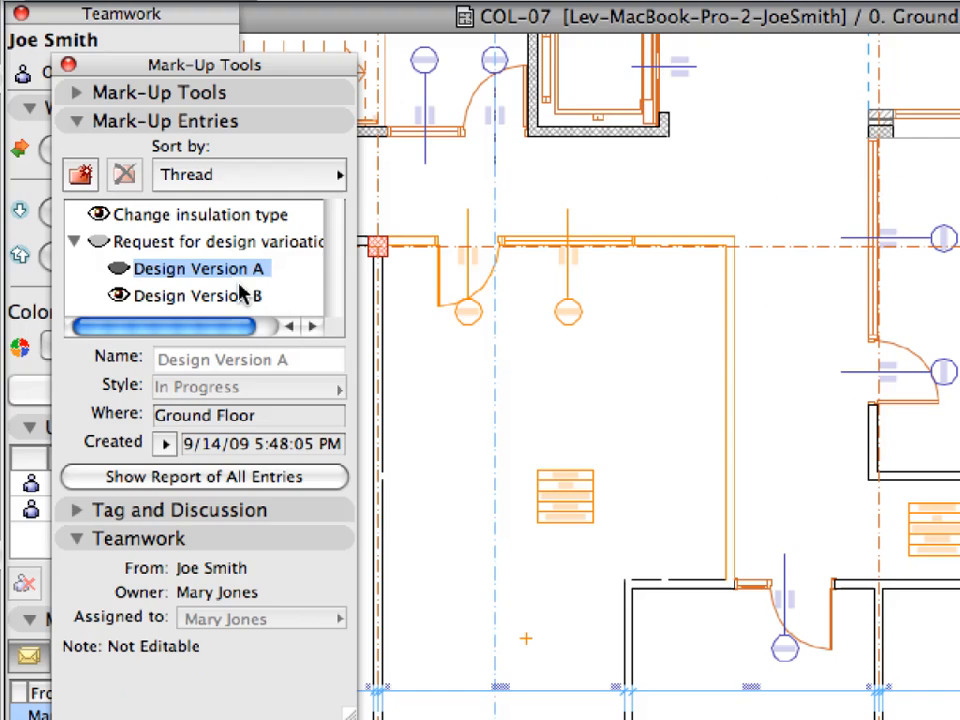
Assign the Design Version B mark-up entry to the same team member and send its assignment message.
left_click(240, 297)
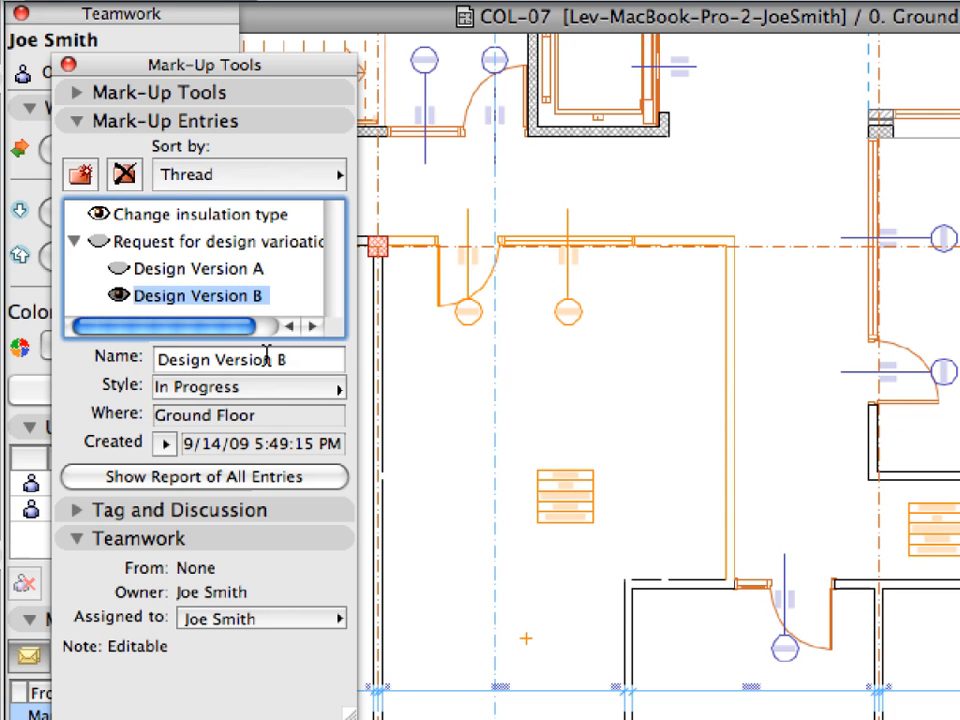
left_click(326, 619)
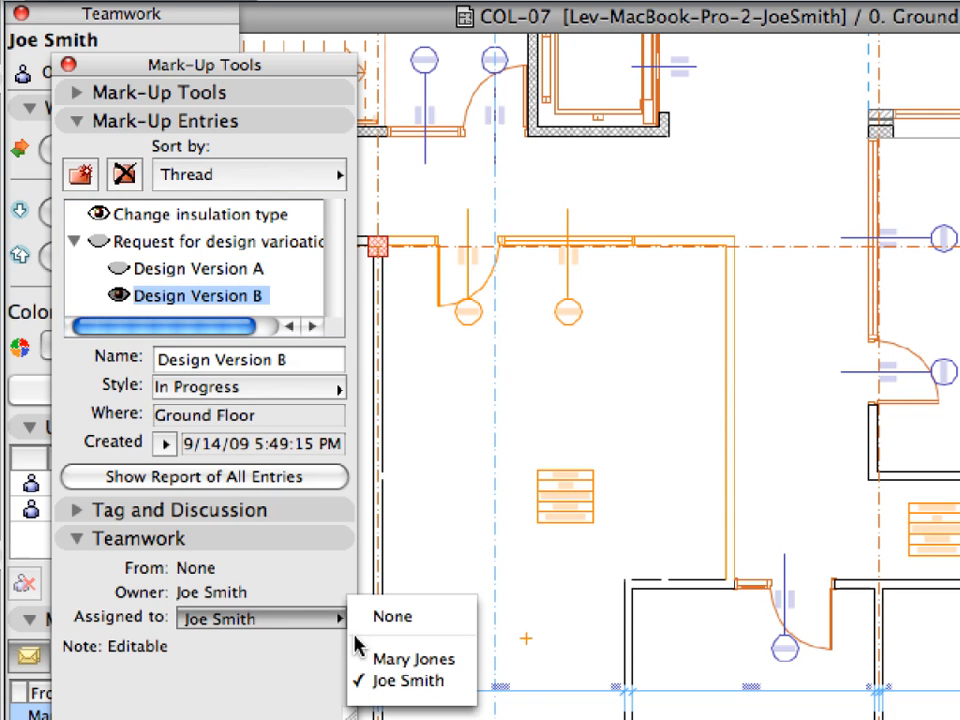
left_click(422, 661)
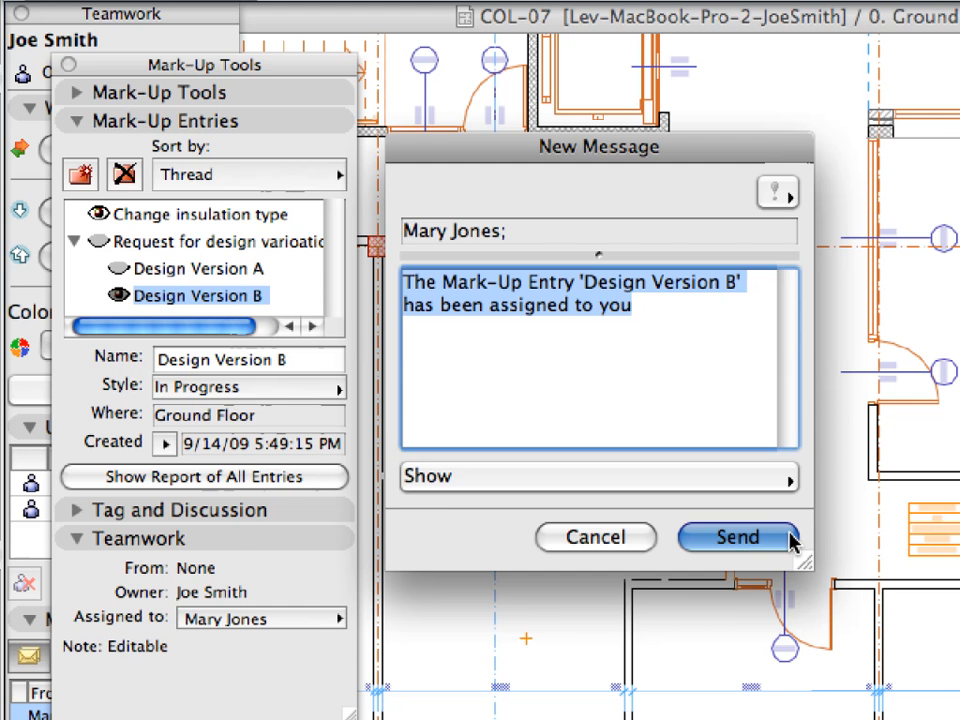
left_click(789, 539)
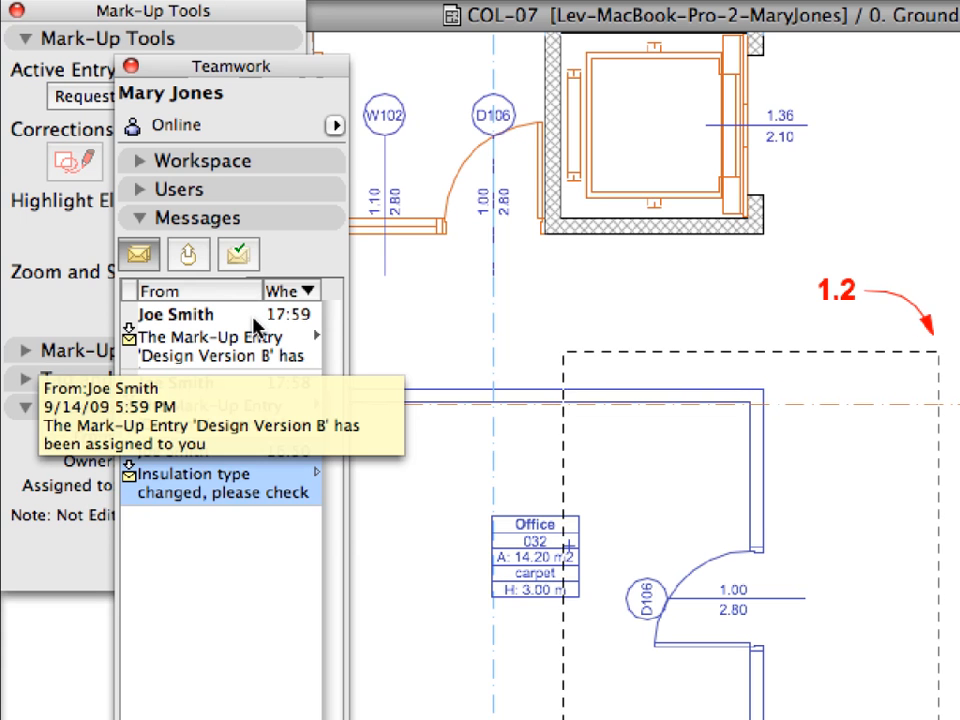
Receive and show the elements attached to the Design Version B assignment message and to the Design Version A assignment message.
right_click(256, 326)
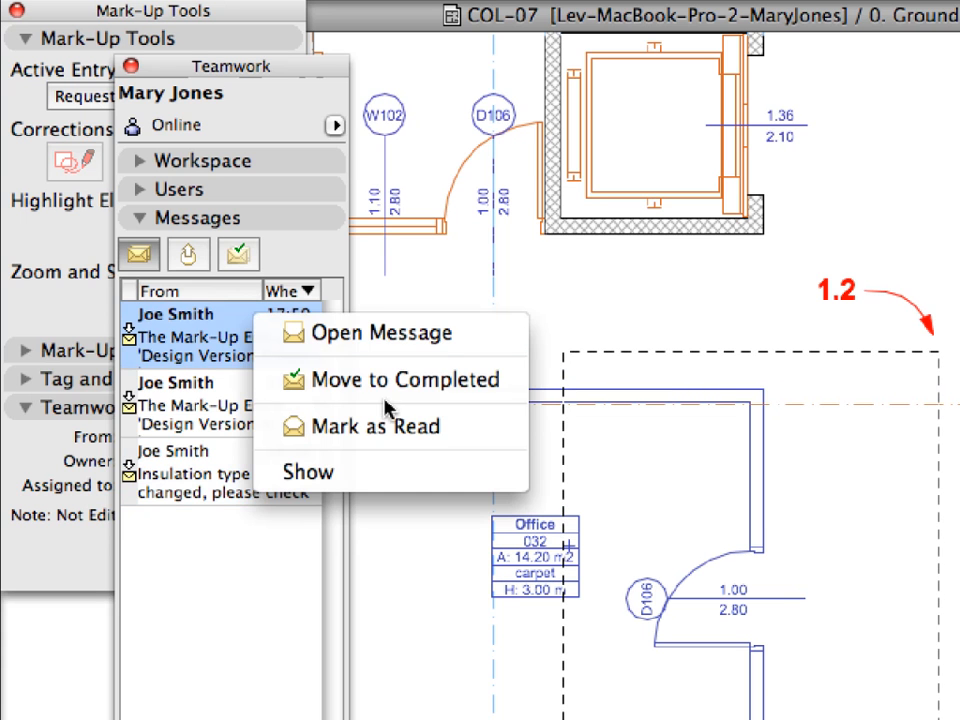
left_click(447, 477)
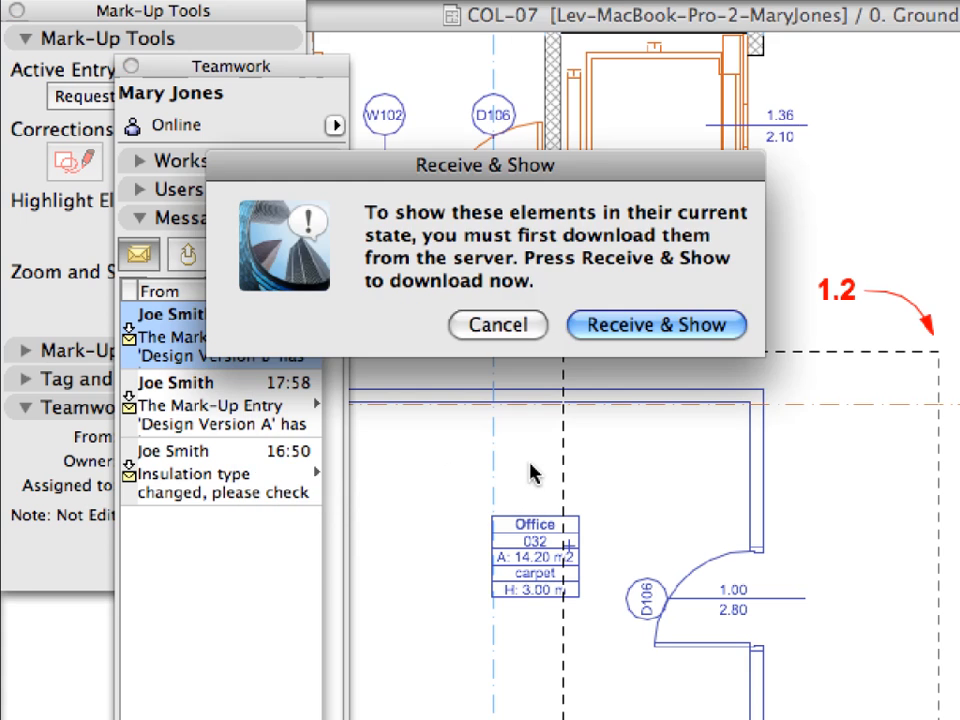
left_click(714, 326)
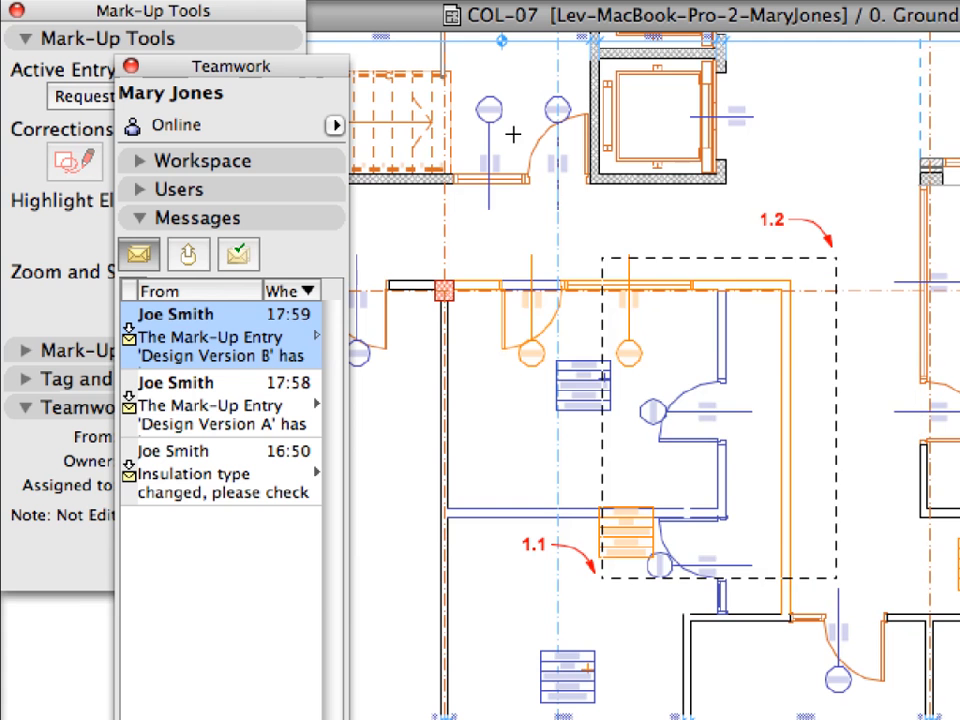
left_click(256, 414)
right_click(256, 416)
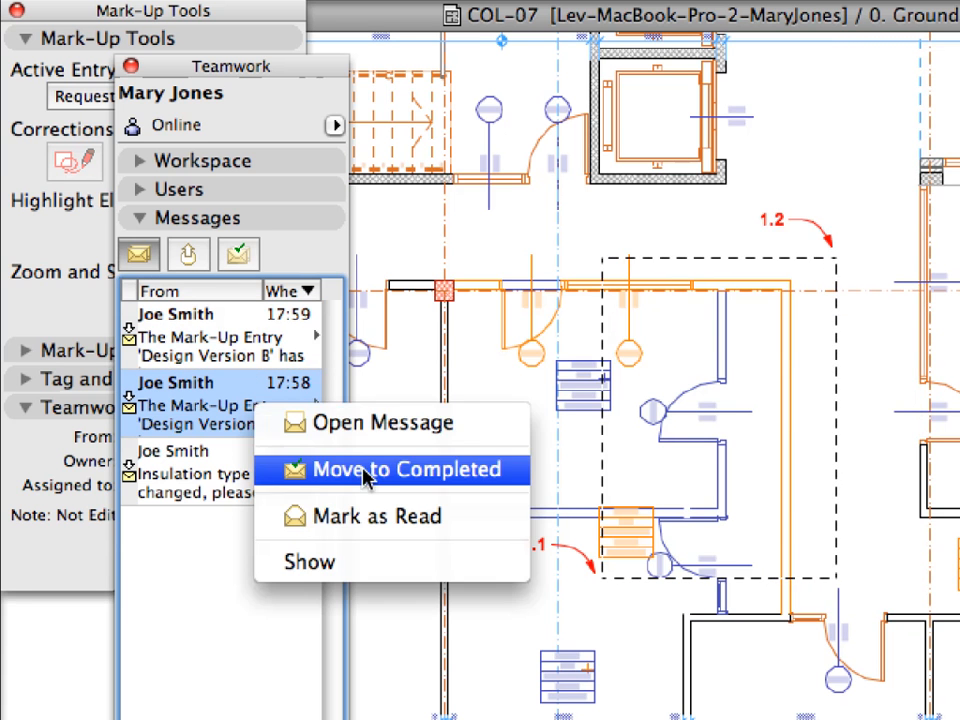
left_click(472, 564)
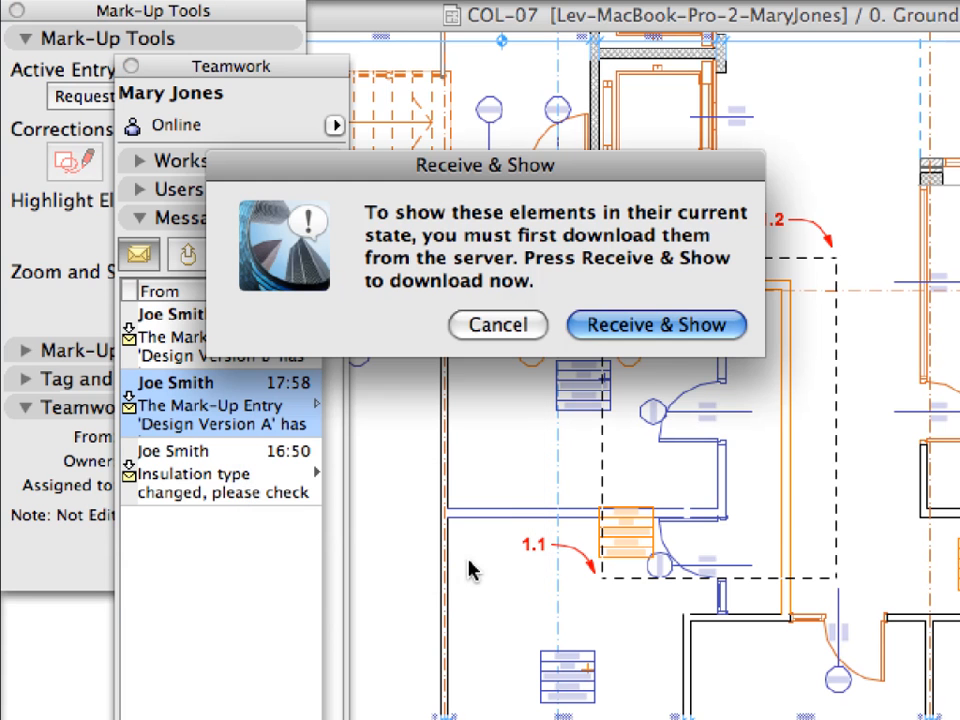
left_click(676, 335)
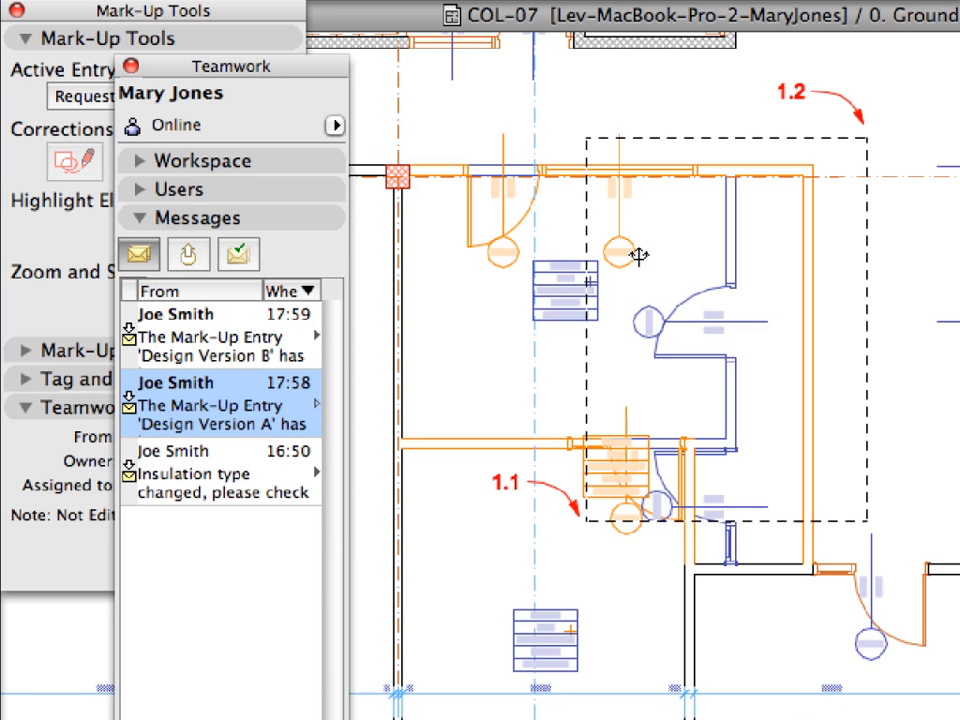
Sort the mark-up entries by Thread and expand the design variation request to list its response entries.
left_click(232, 18)
left_click(233, 38)
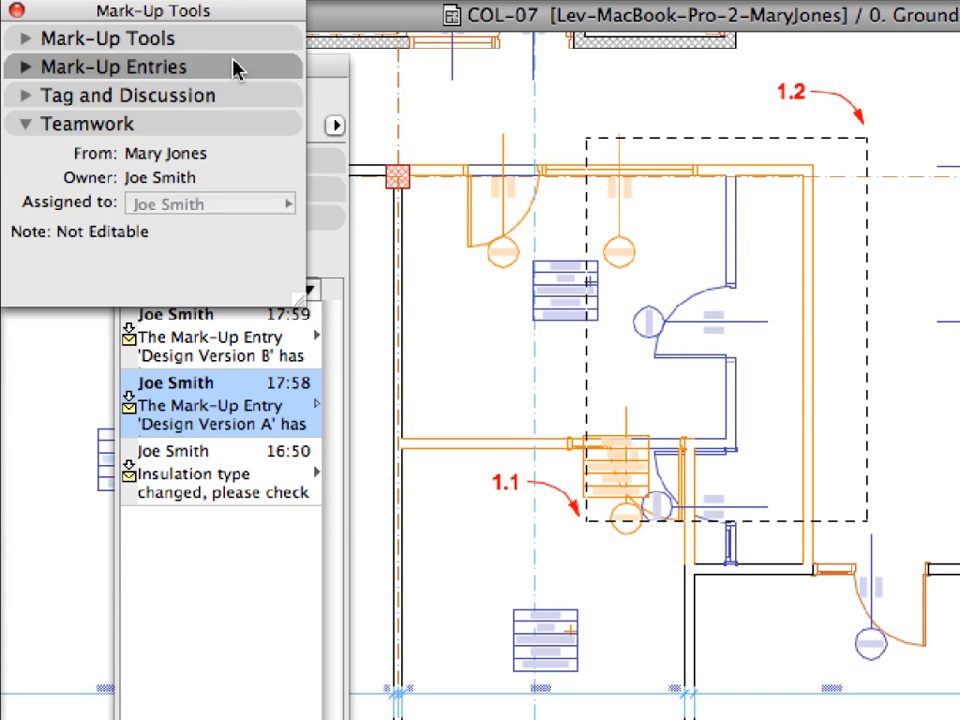
left_click(236, 68)
left_click(252, 120)
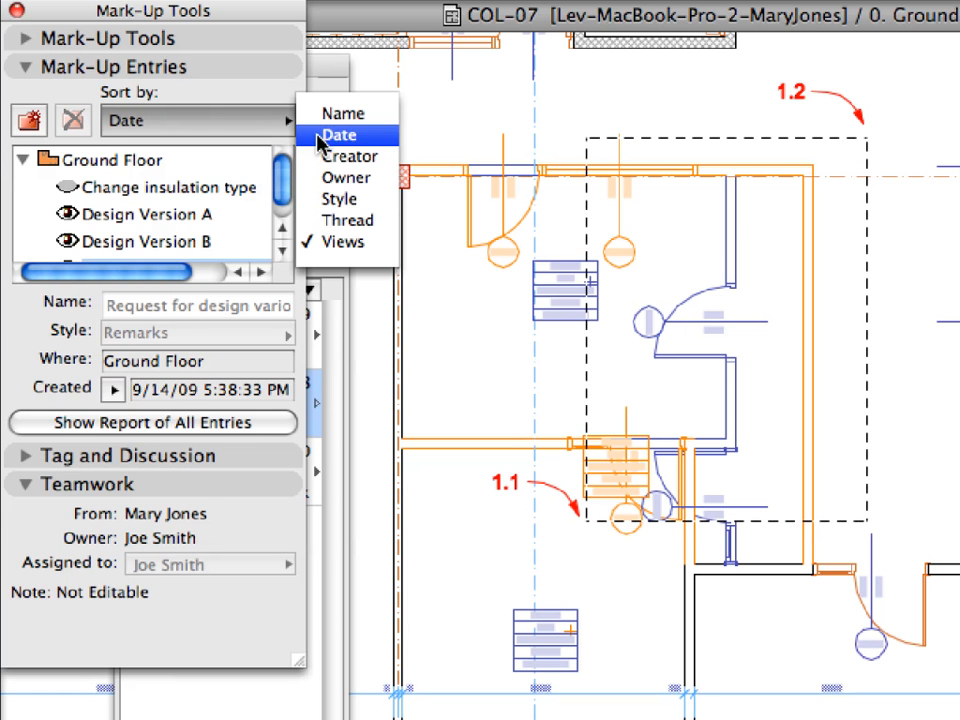
left_click(366, 222)
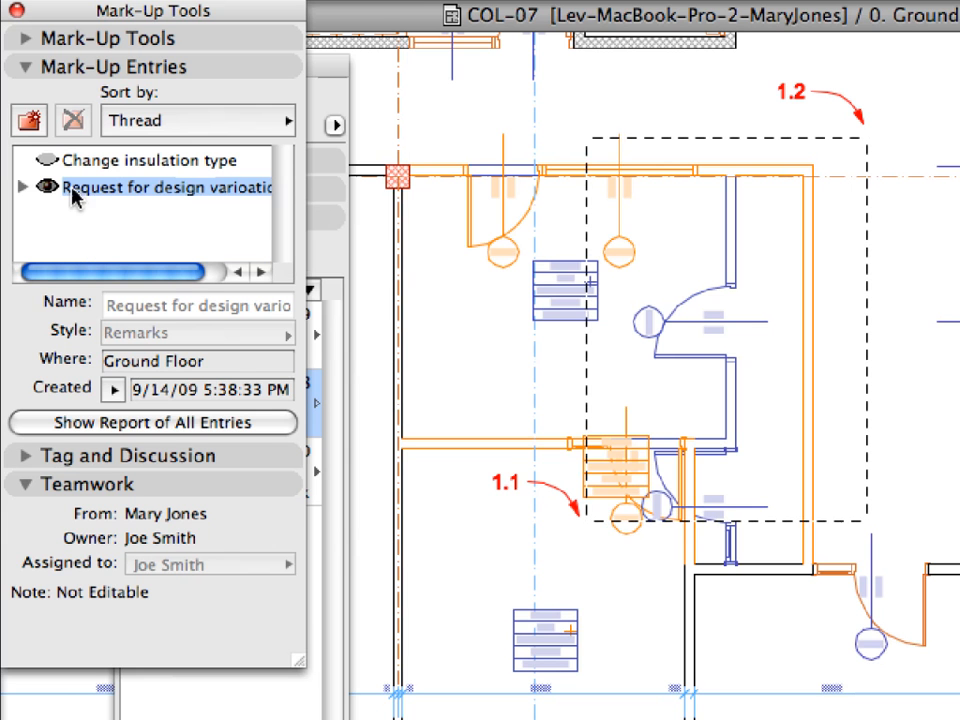
left_click(22, 187)
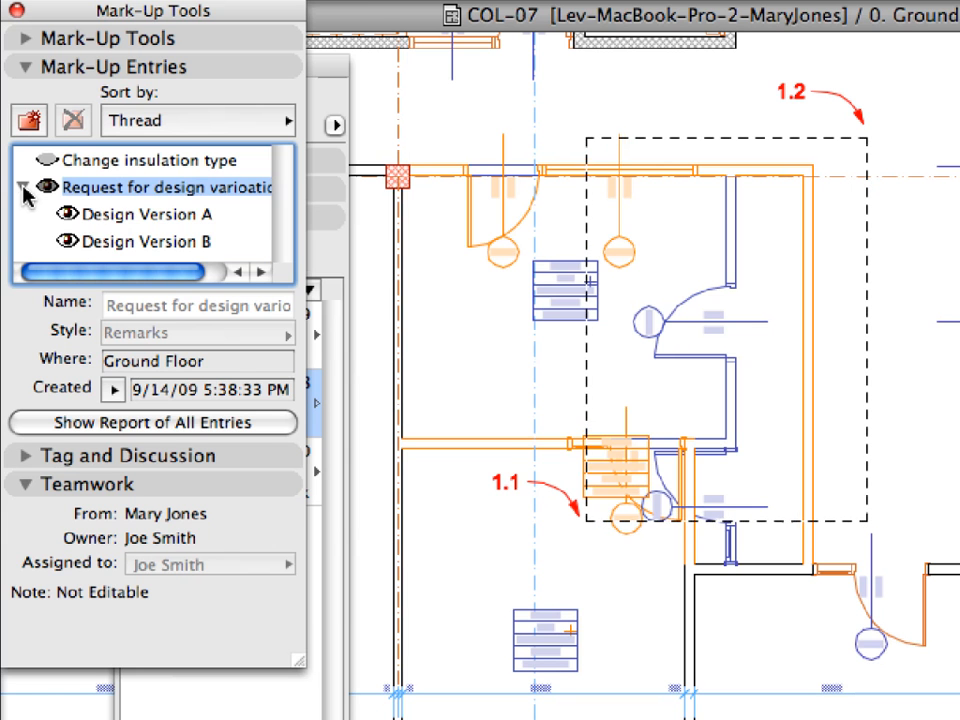
Set the style of the Design Version B entry to Approved and the Design Version A entry to Rejected.
left_click(112, 243)
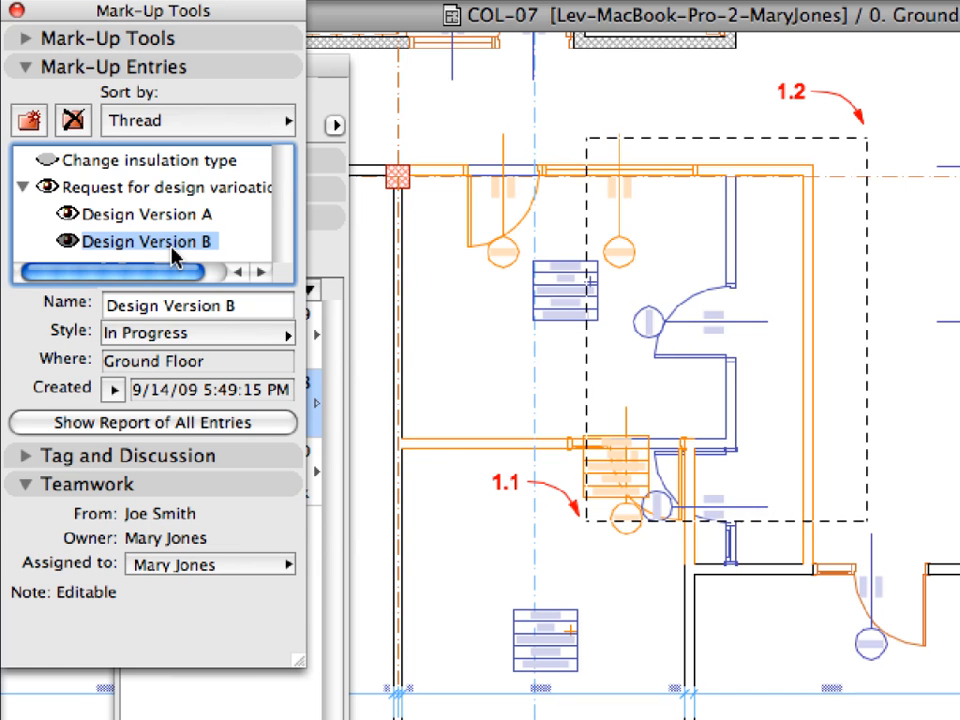
left_click(240, 336)
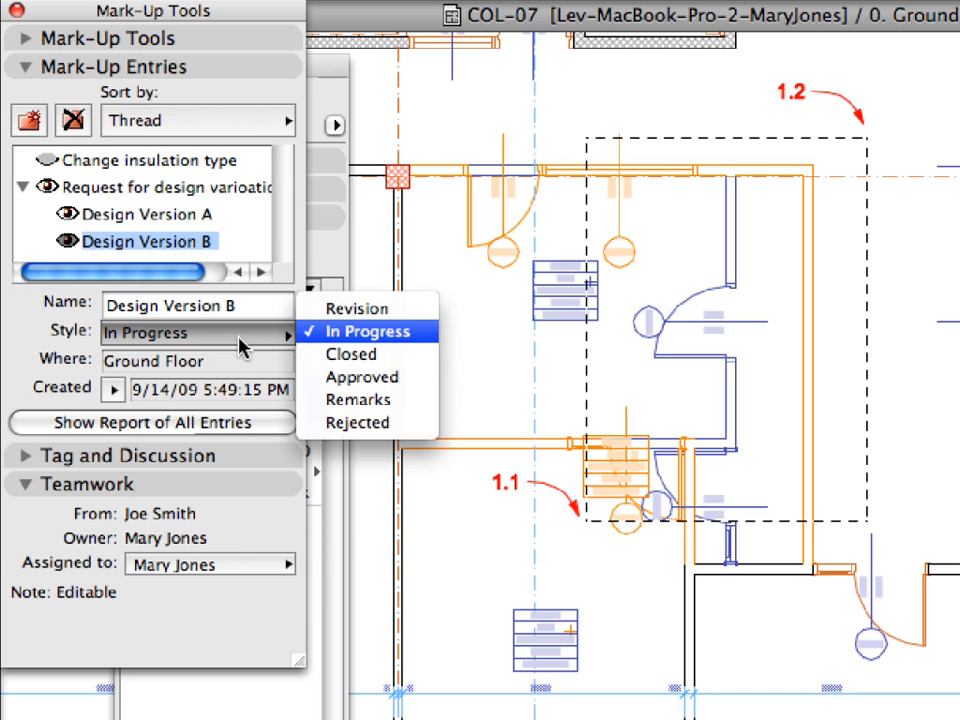
left_click(417, 386)
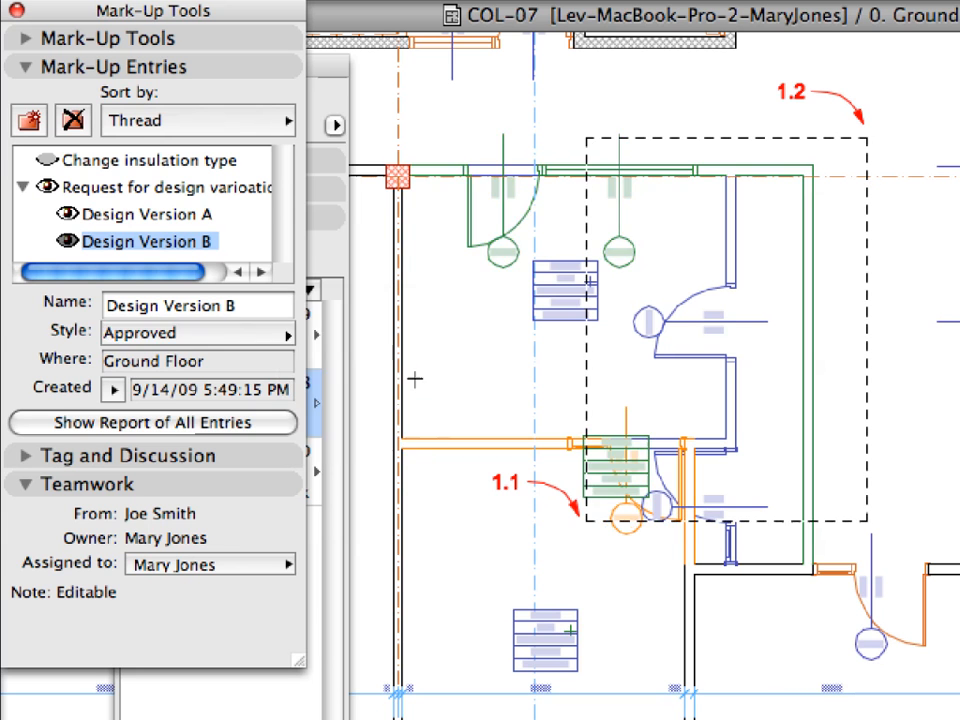
left_click(196, 222)
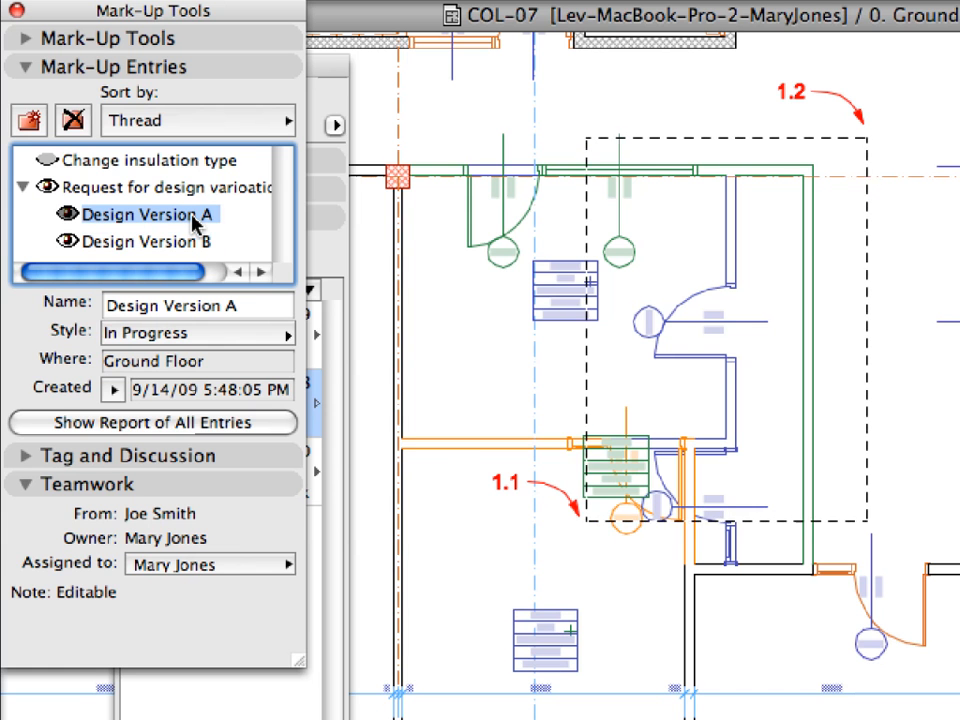
left_click(262, 338)
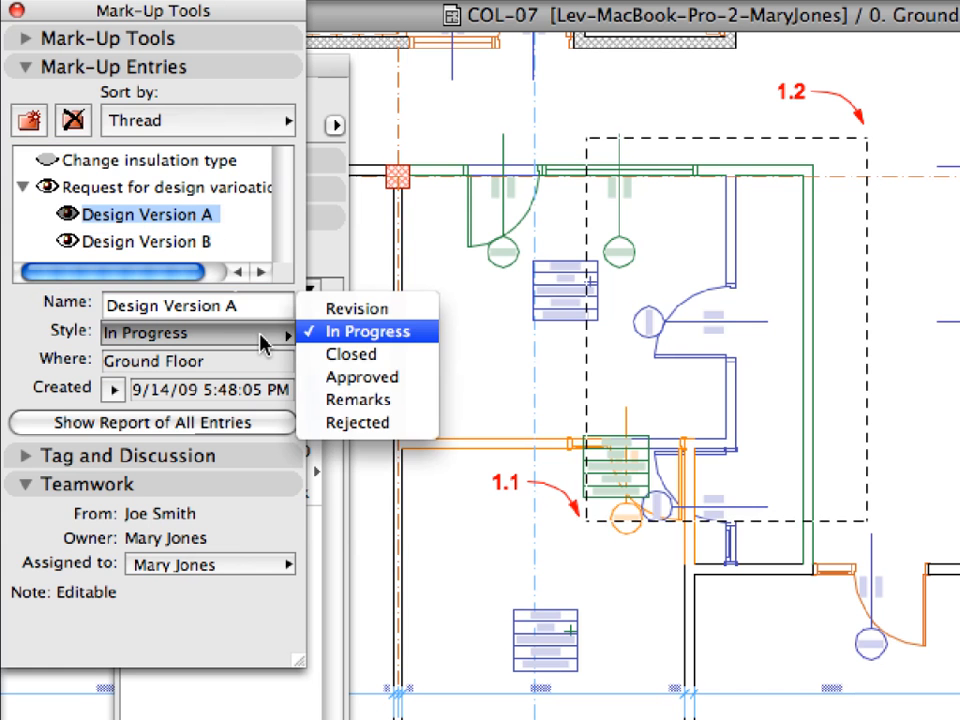
left_click(398, 424)
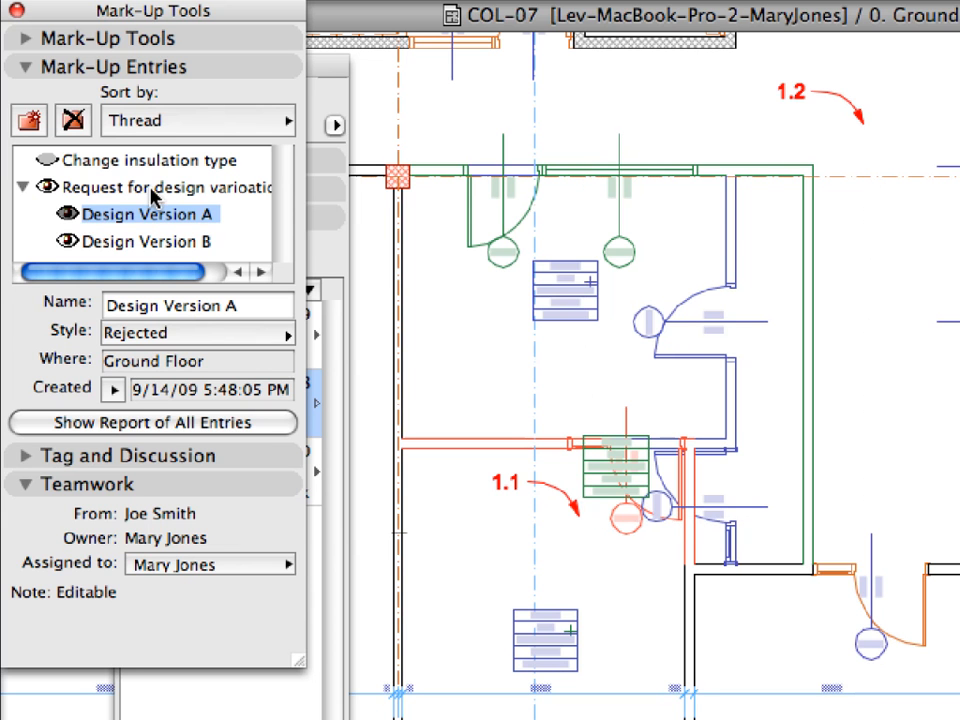
Assign the approved Design Version B mark-up entry back to the team member who created it.
left_click(68, 215)
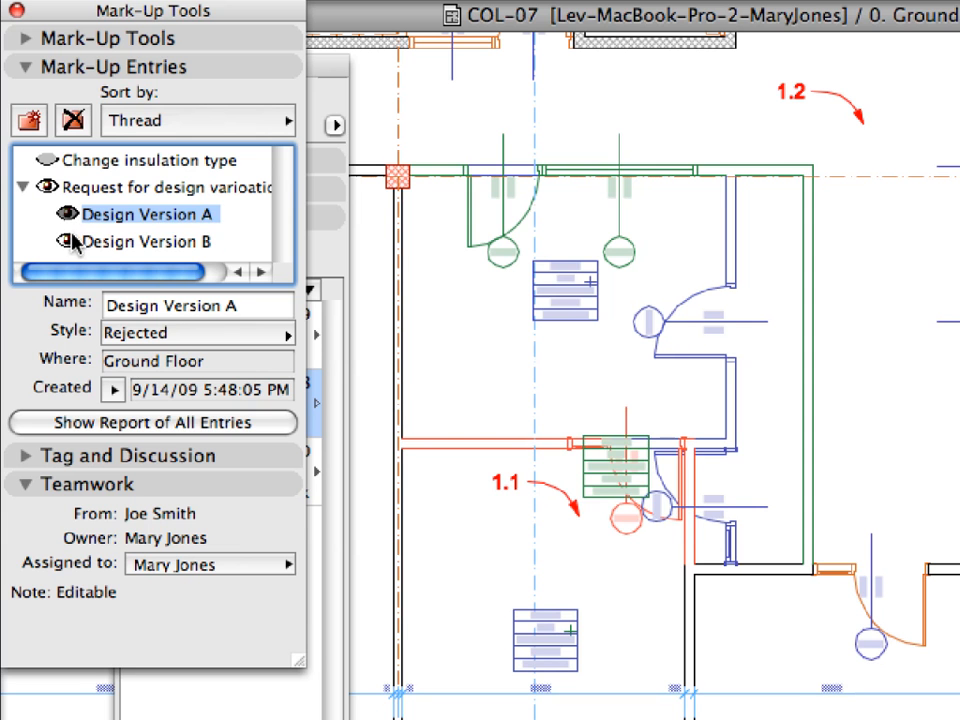
left_click(70, 242)
left_click(68, 242)
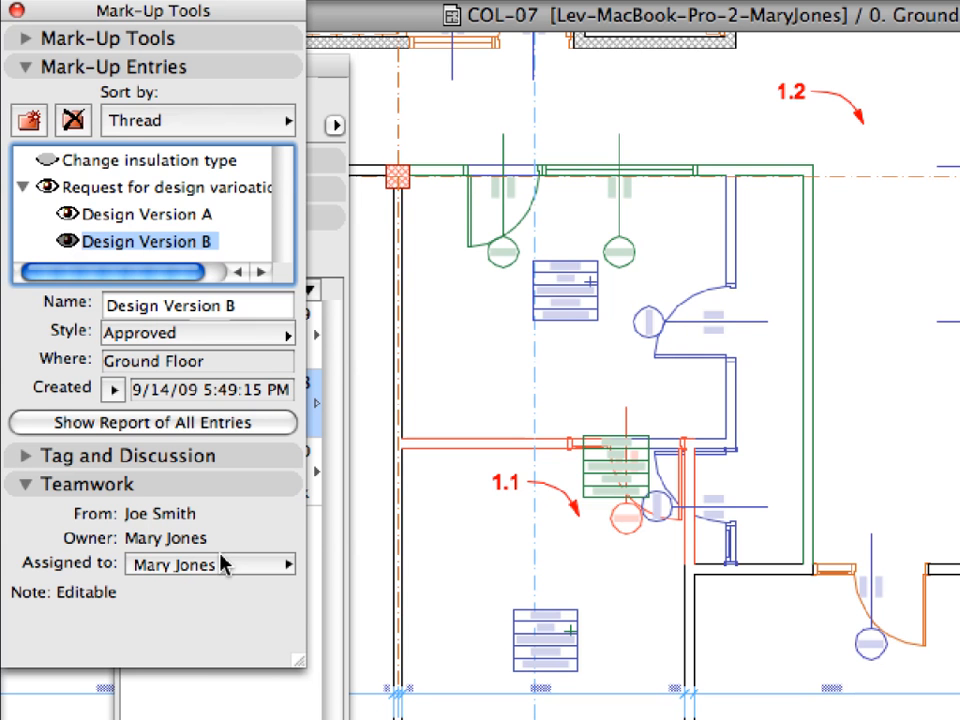
left_click(227, 566)
left_click(405, 634)
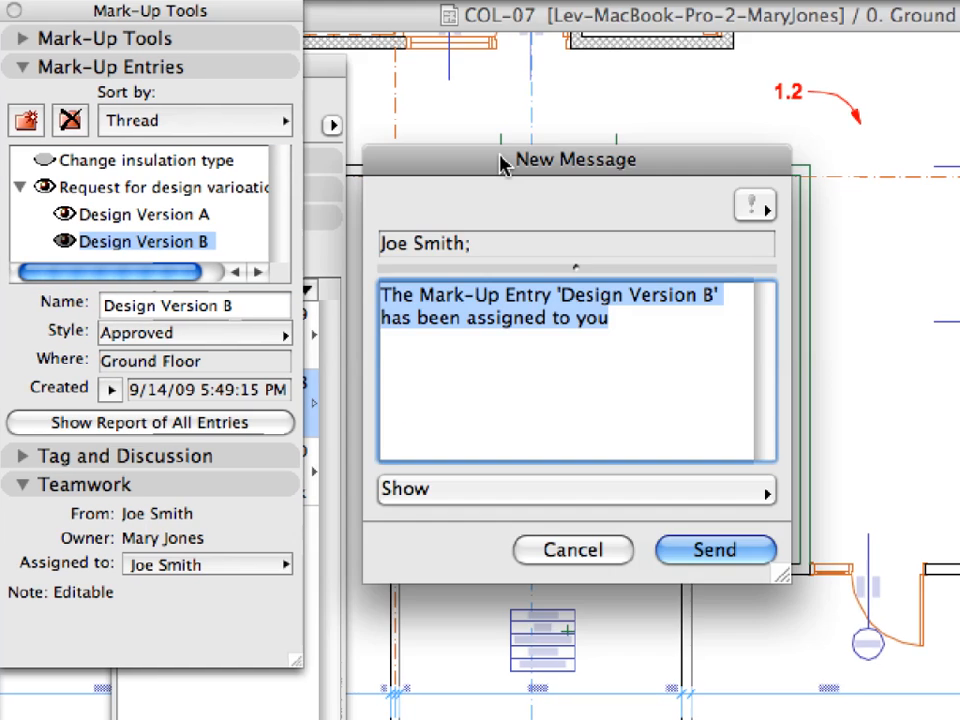
Send the message "Type B is the winner, please finalize it in the project. Delete type A version, but save the original design! Delete my entry. Thanks,".
type("type B is the winner")
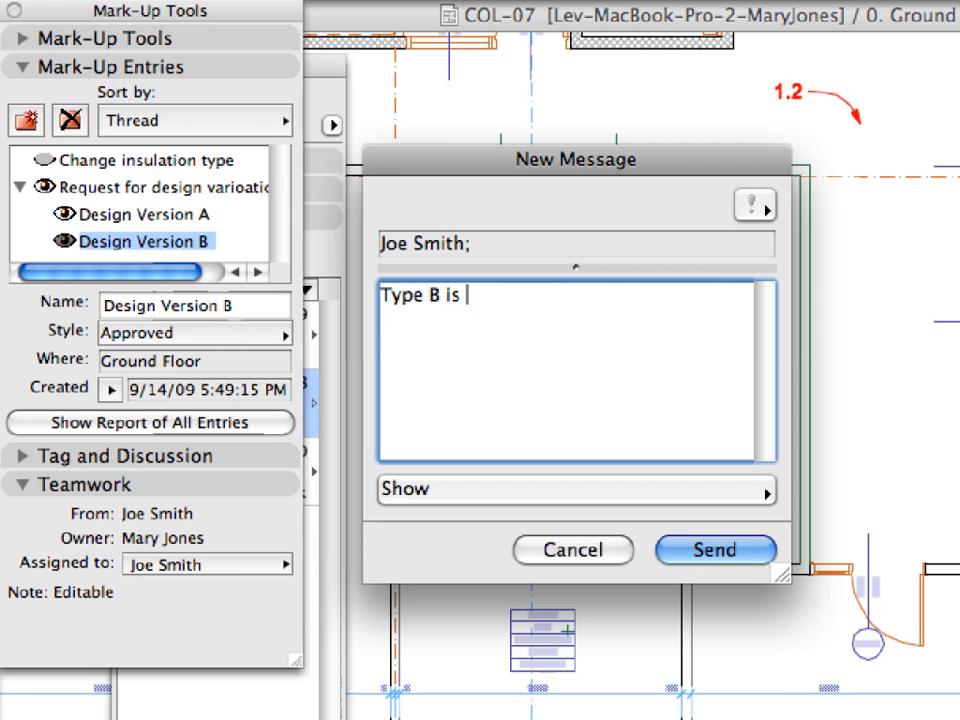
type(", please finalize ")
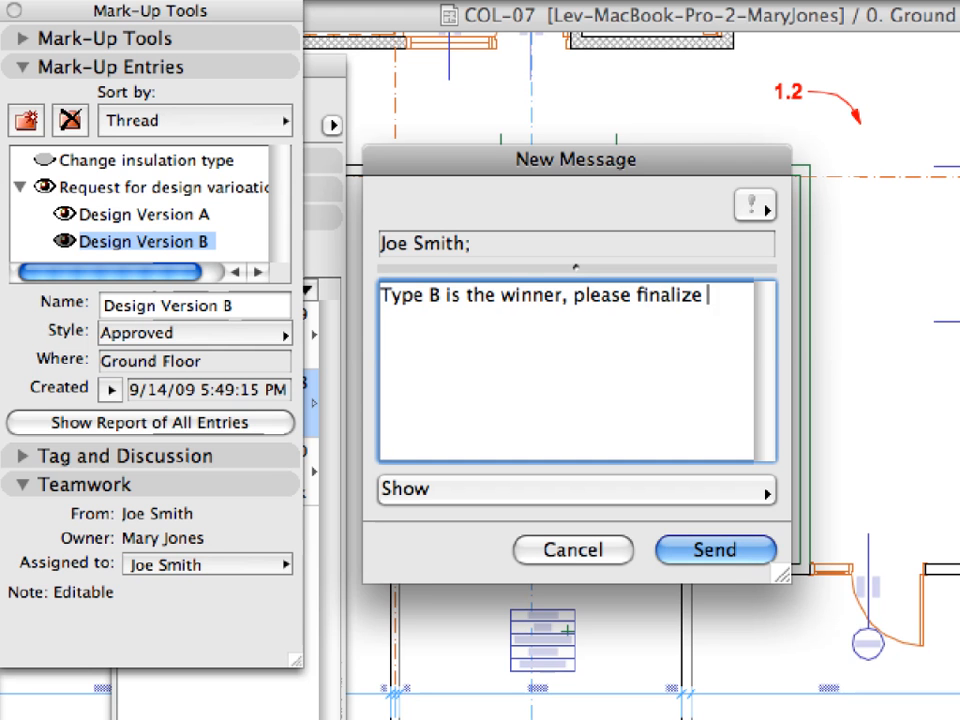
type("it in the pr")
type("oject. Delete type ")
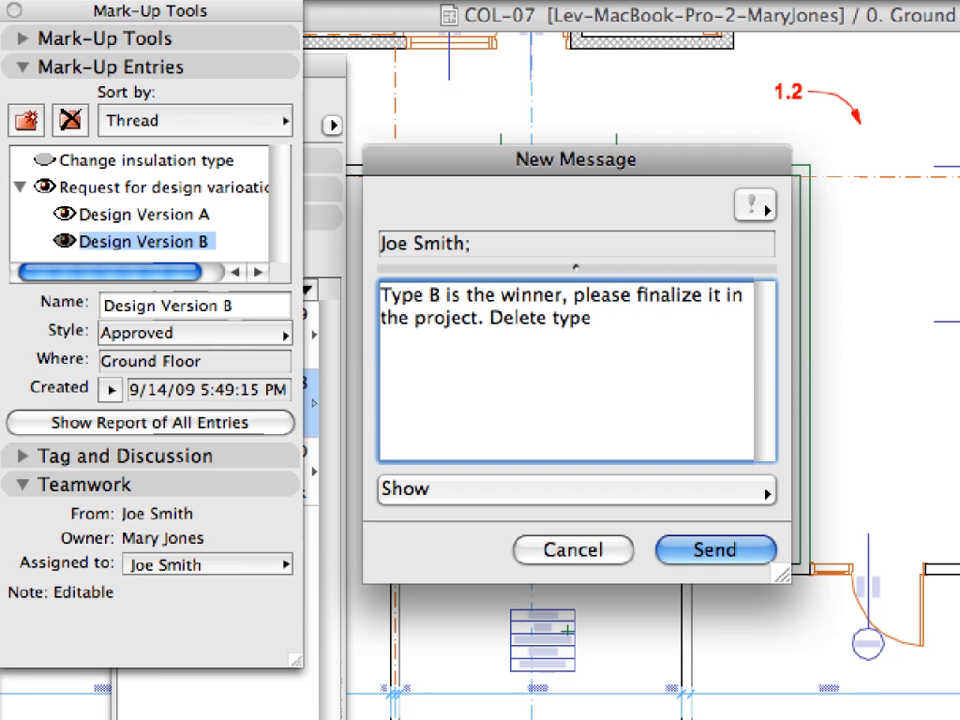
type("A version, but save ")
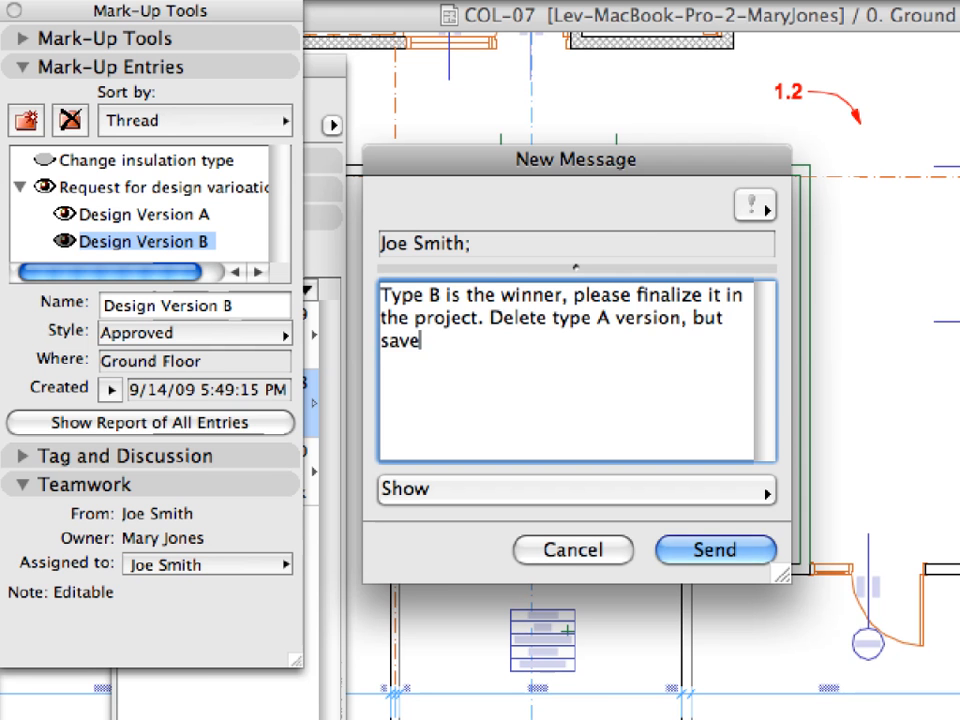
type("the original")
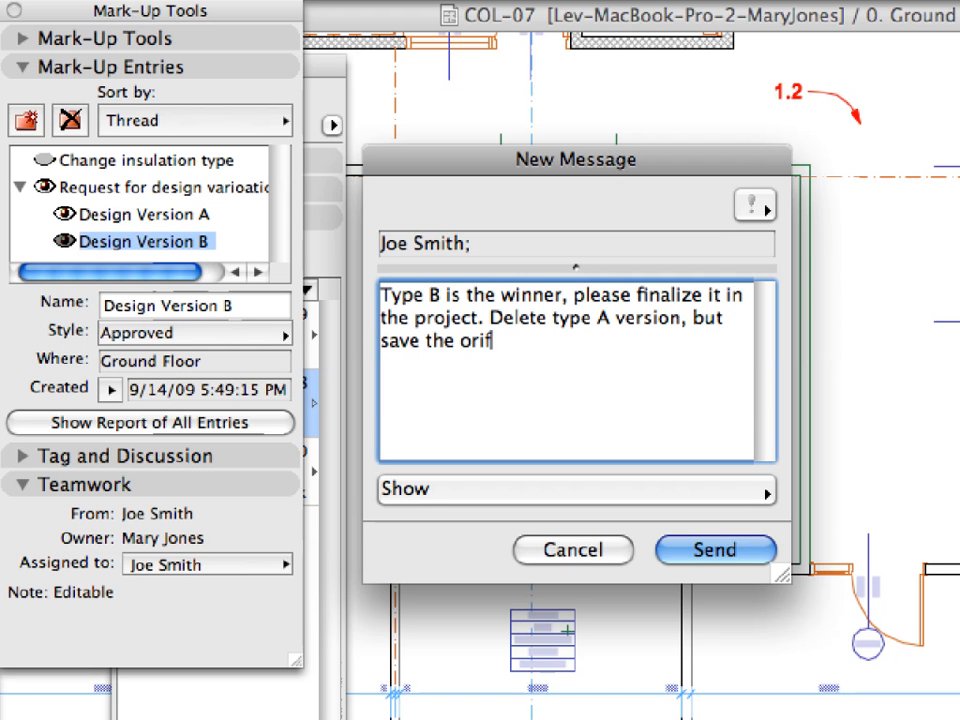
type(" design!  Thanks,")
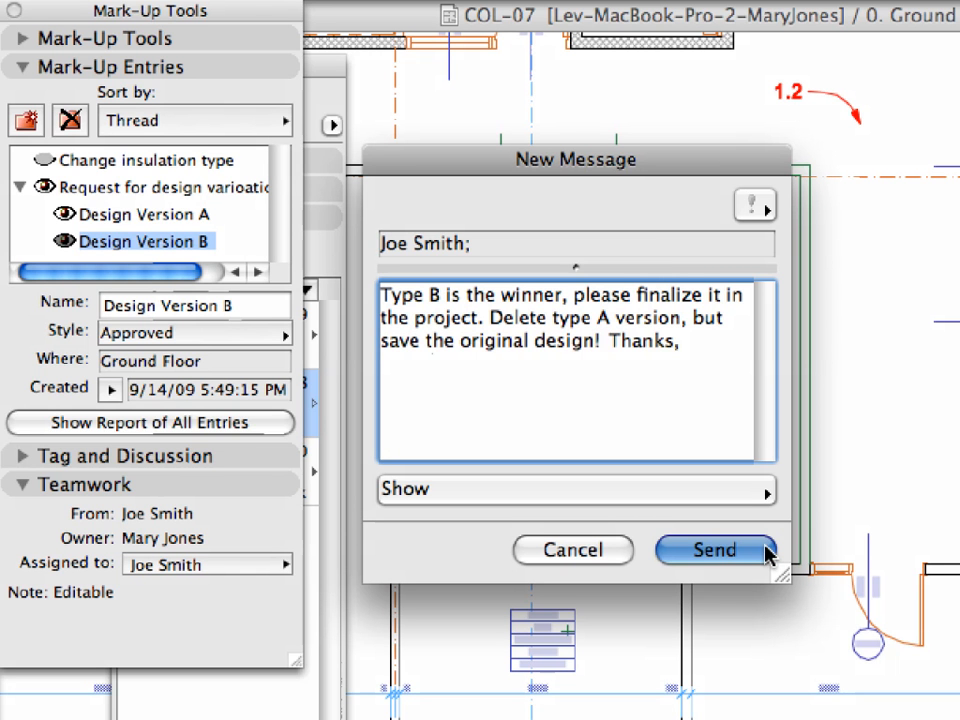
left_click(714, 550)
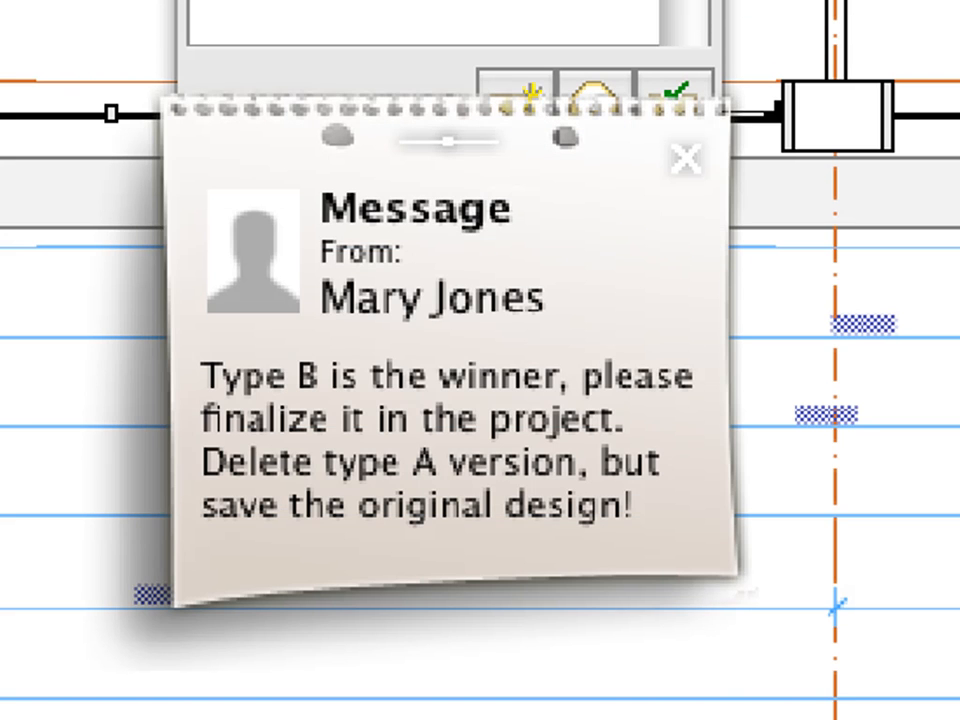
Assign the rejected Design Version A mark-up entry to the same team member and send the prepared assignment message.
left_click(198, 243)
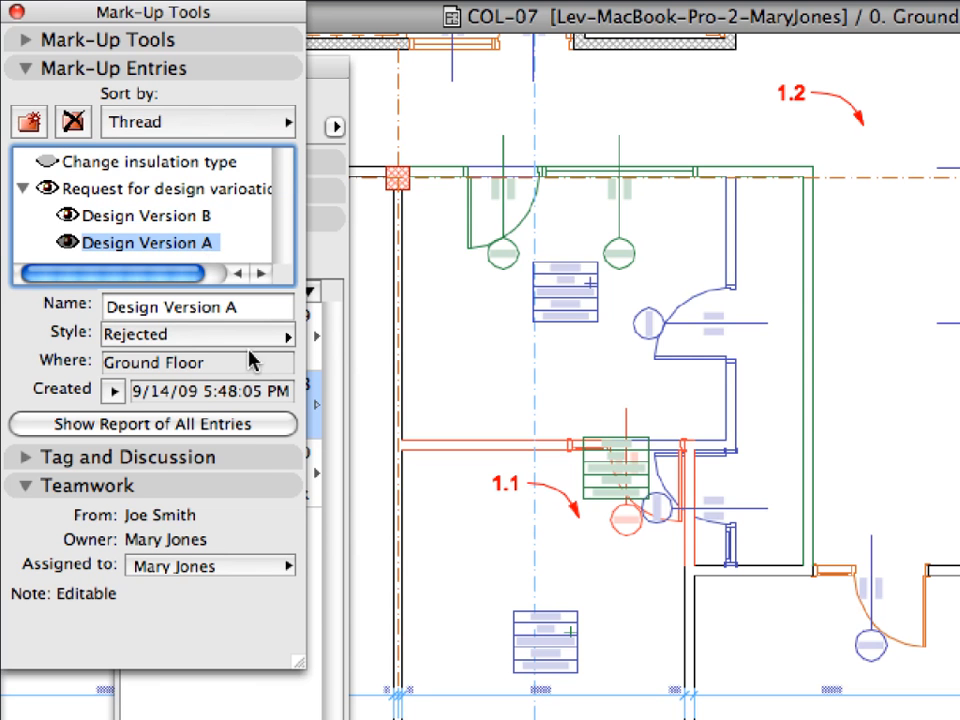
left_click(284, 567)
left_click(401, 632)
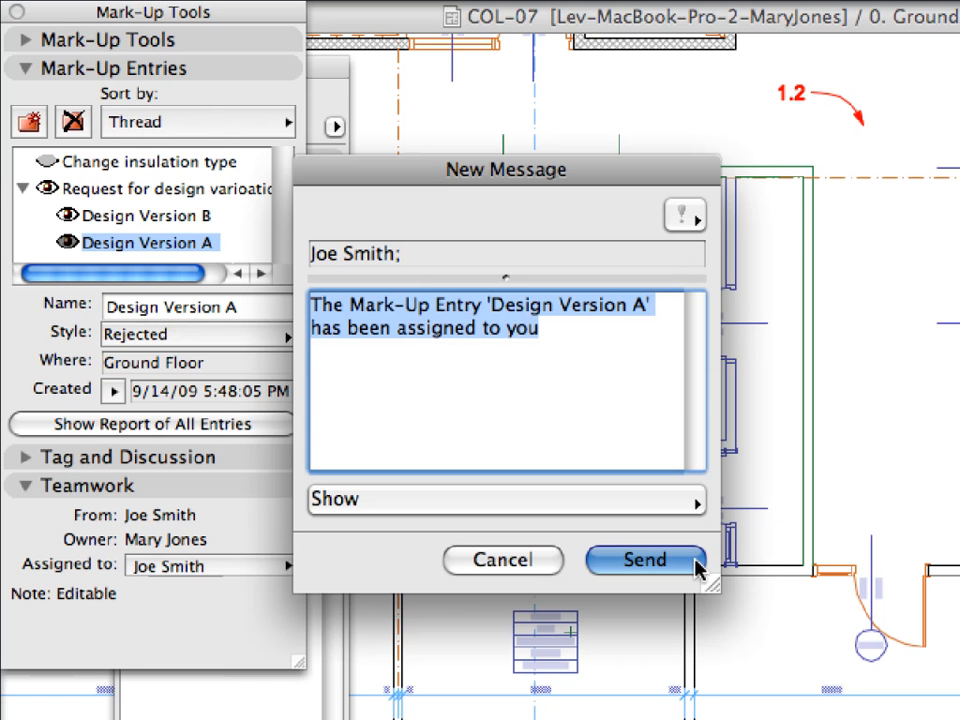
left_click(645, 560)
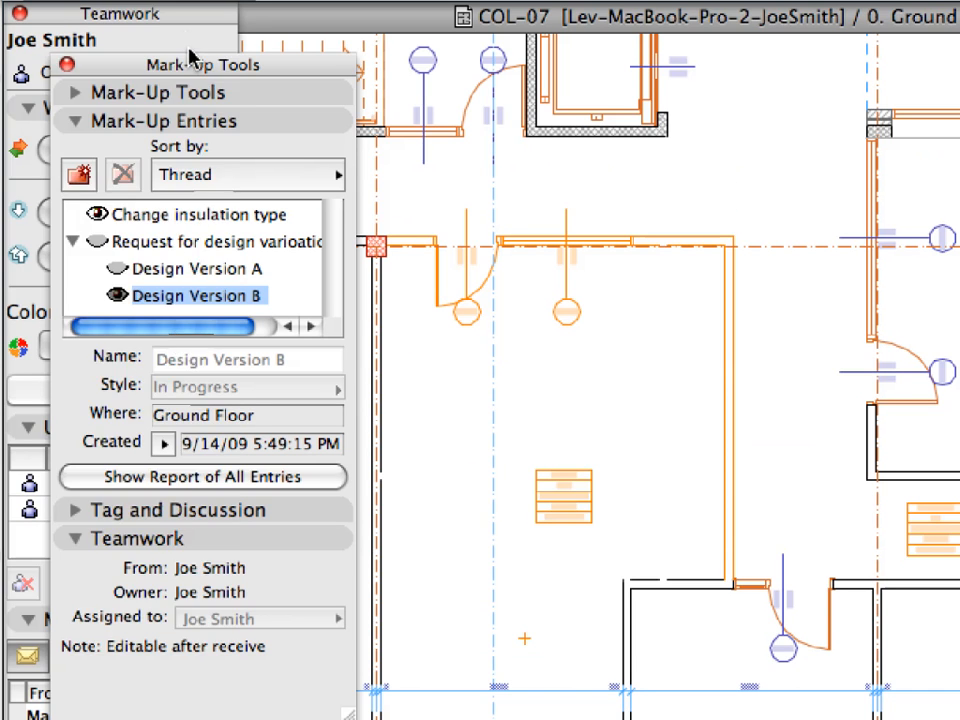
In the other team member's project, open the received "Type B is the winner" message, then receive and show its Design Version B elements.
left_click(145, 43)
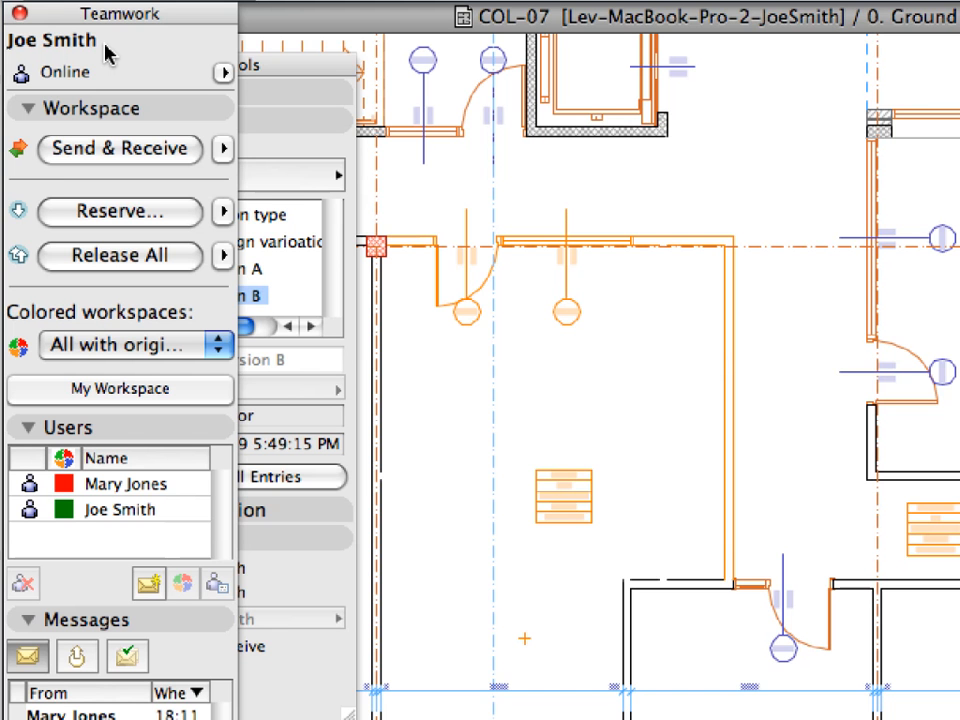
left_click(130, 107)
left_click(146, 137)
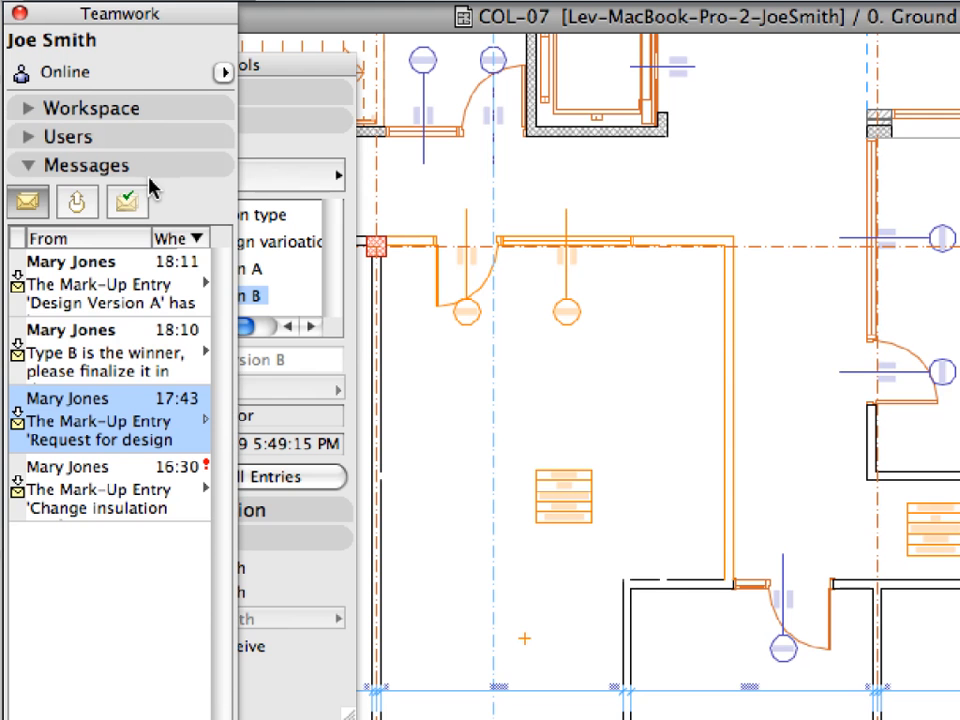
left_click(134, 333)
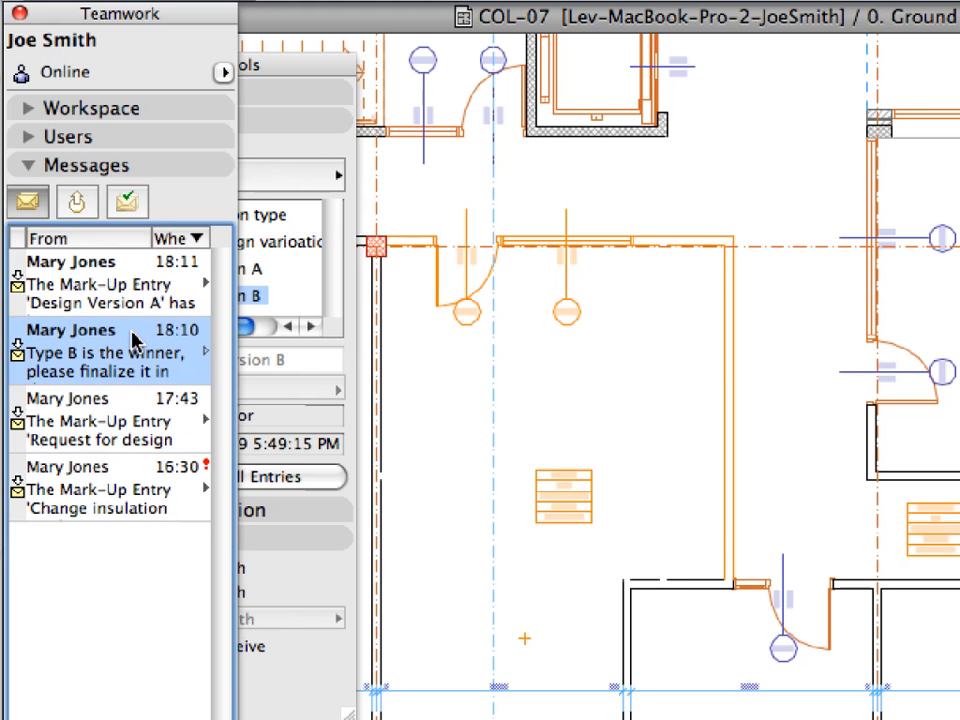
double_click(133, 335)
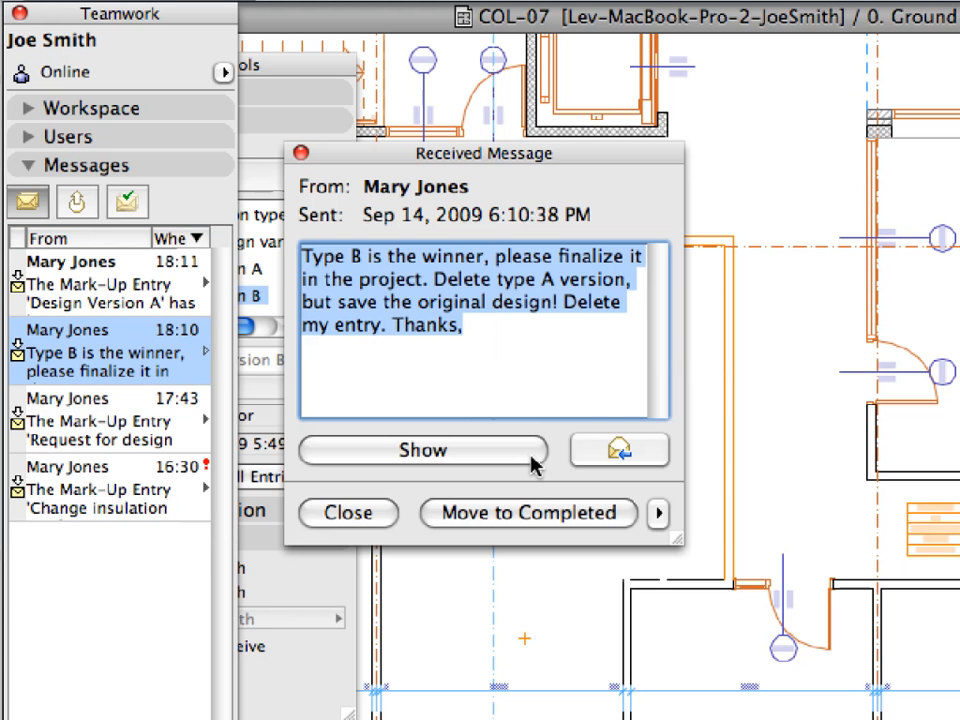
left_click(531, 457)
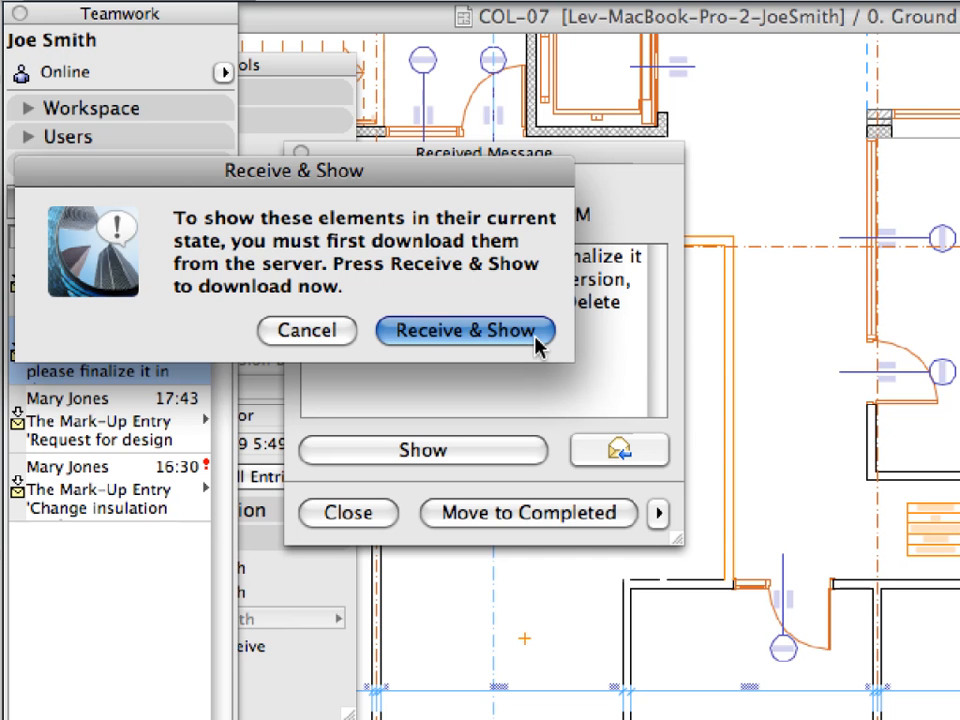
left_click(537, 338)
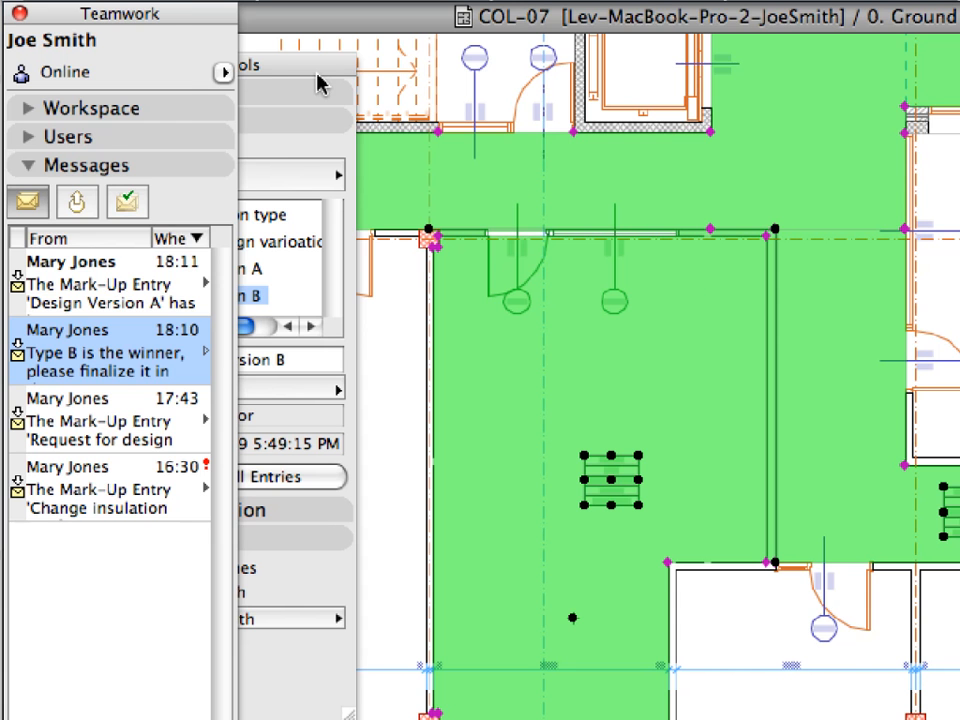
Deselect the elements, briefly show the rejected Design Version A corrections on the plan, and delete the Design Version A mark-up entry.
left_click(318, 83)
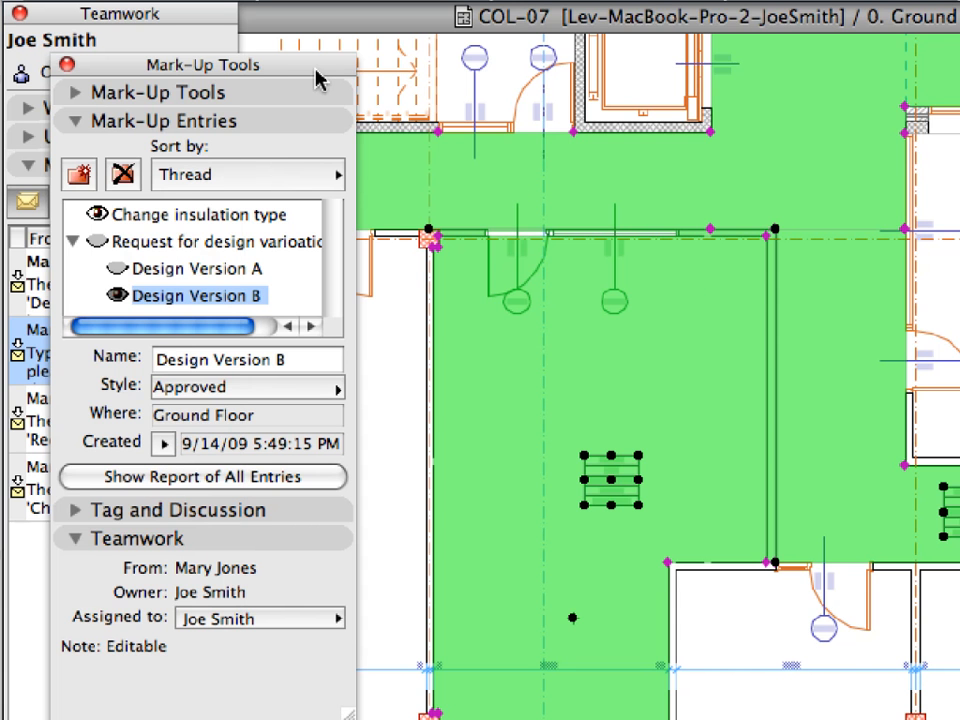
key("Escape")
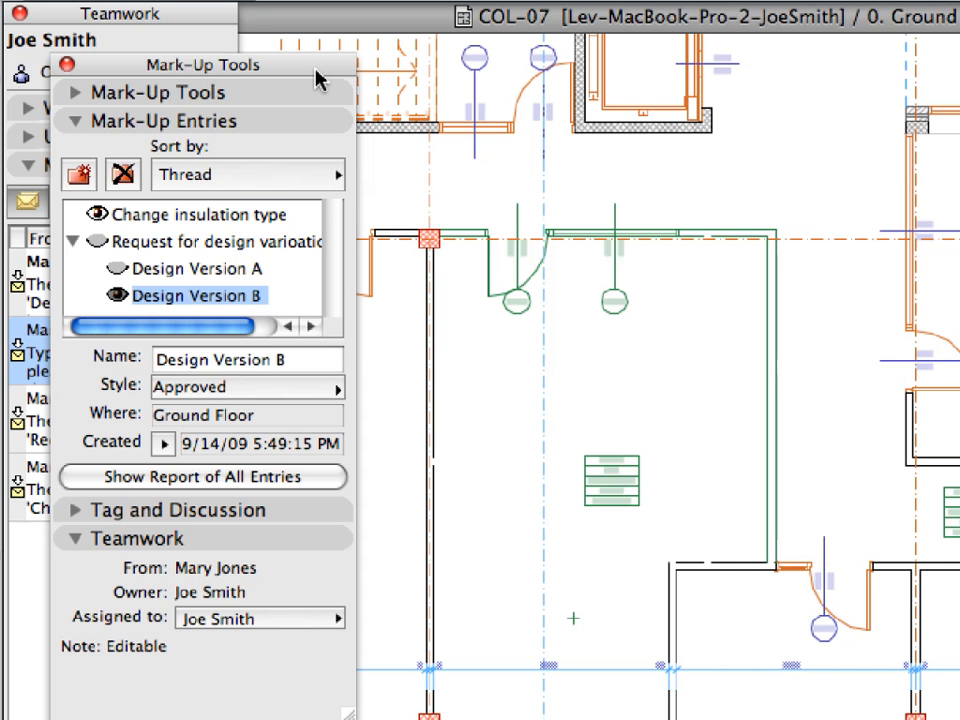
left_click(135, 268)
left_click(117, 269)
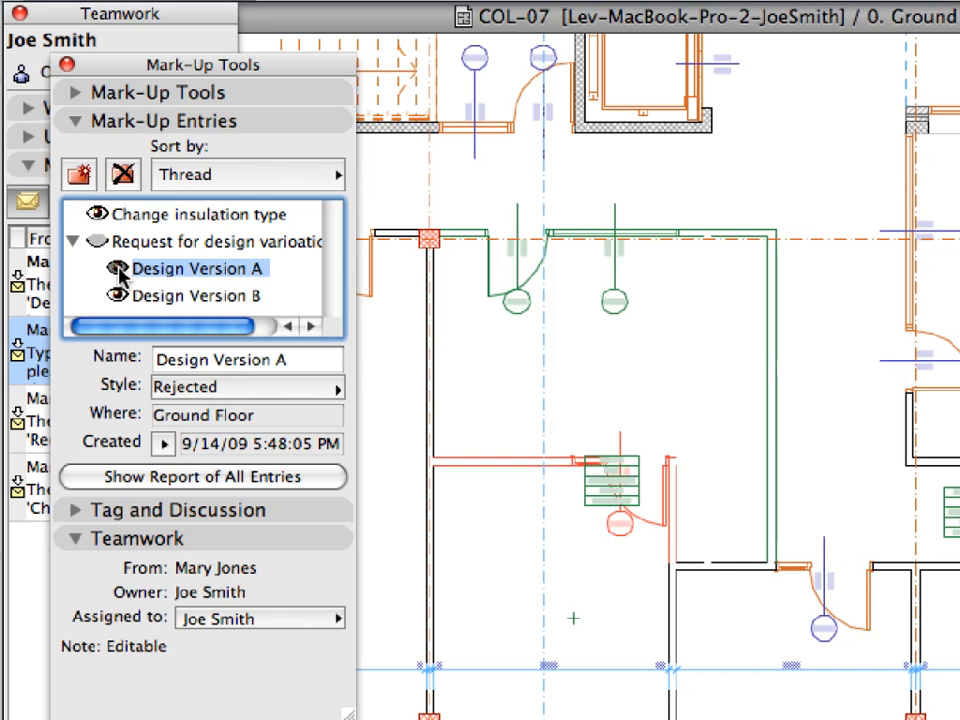
left_click(117, 269)
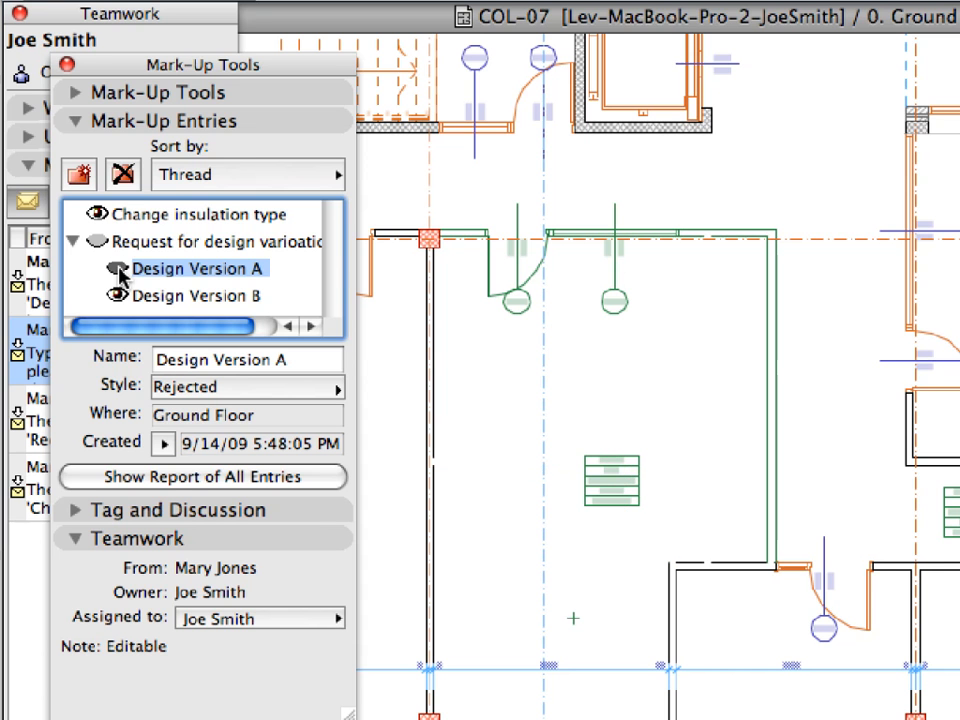
left_click(136, 184)
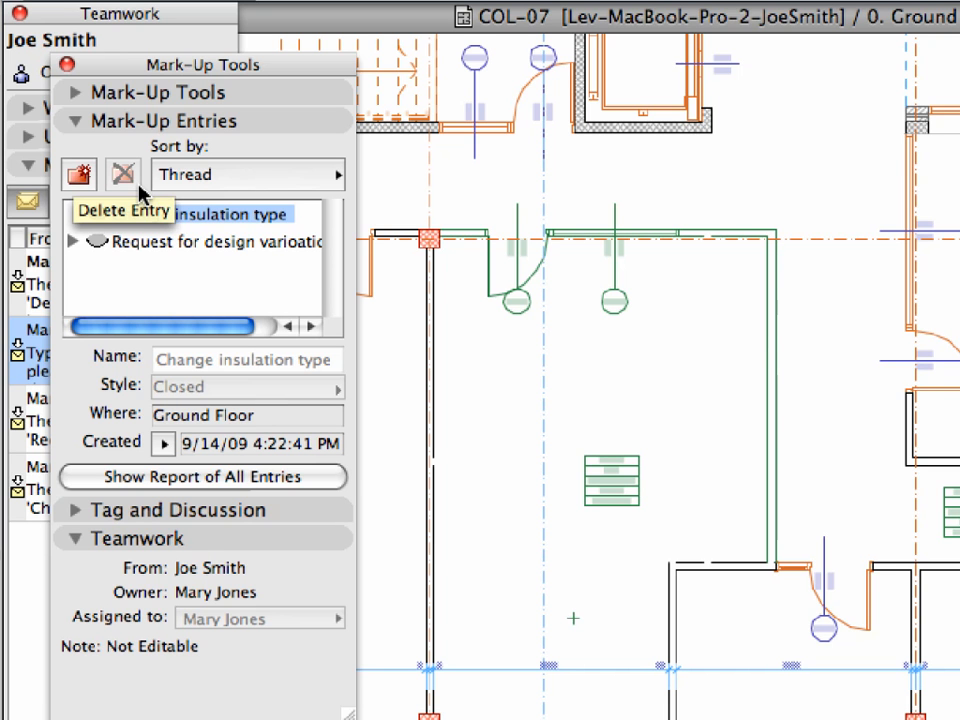
Select all elements of the Design Version B entry, remove them from its corrections, and delete the Design Version B mark-up entry.
left_click(73, 242)
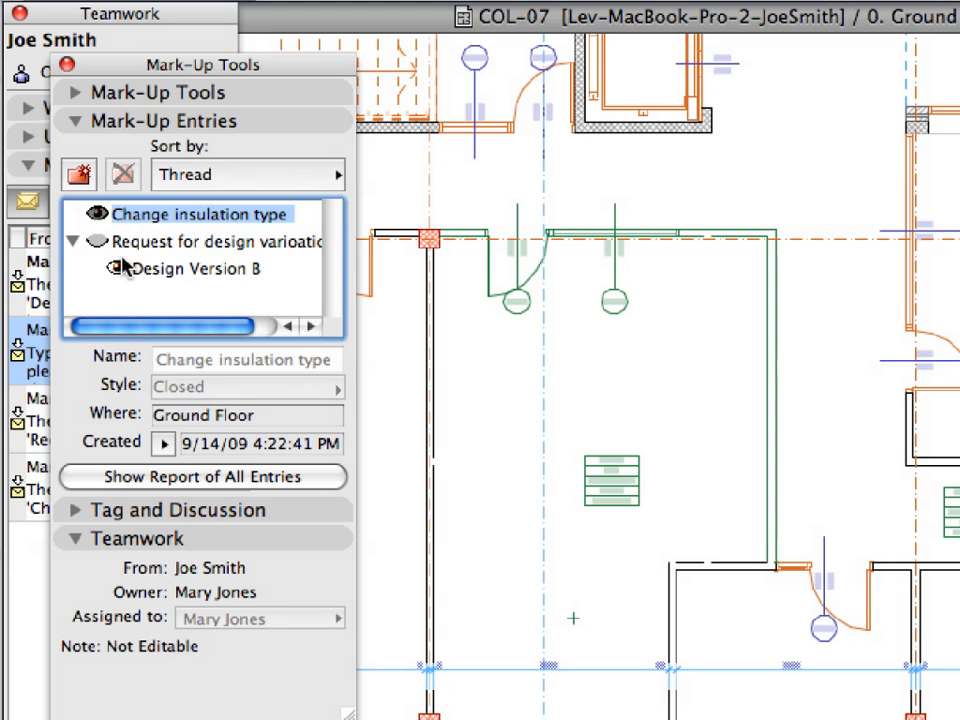
left_click(170, 250)
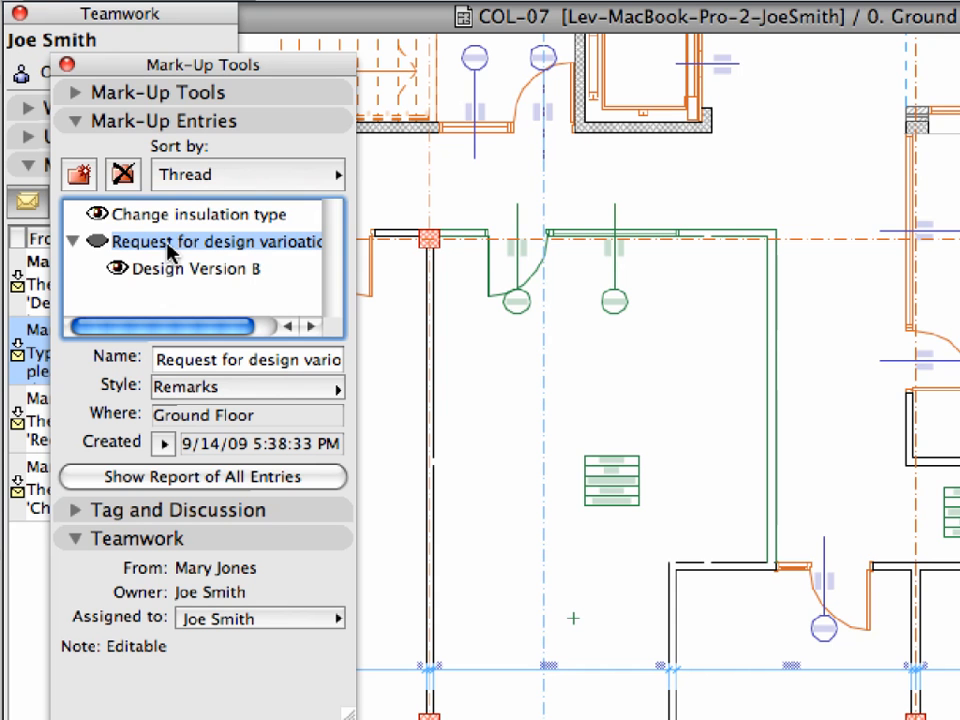
left_click(190, 270)
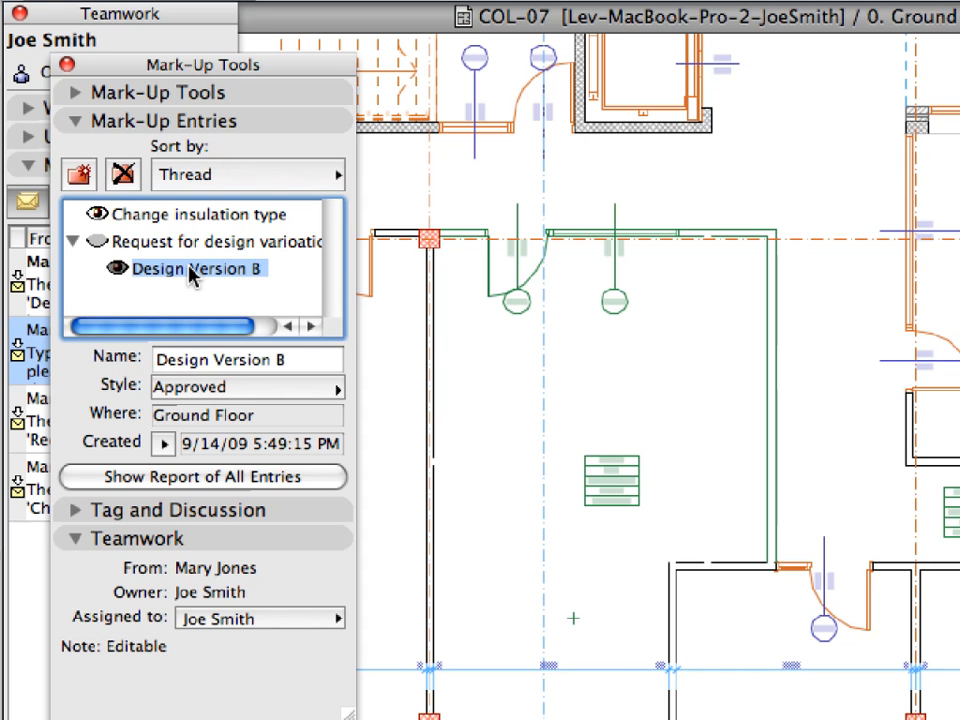
left_click(249, 101)
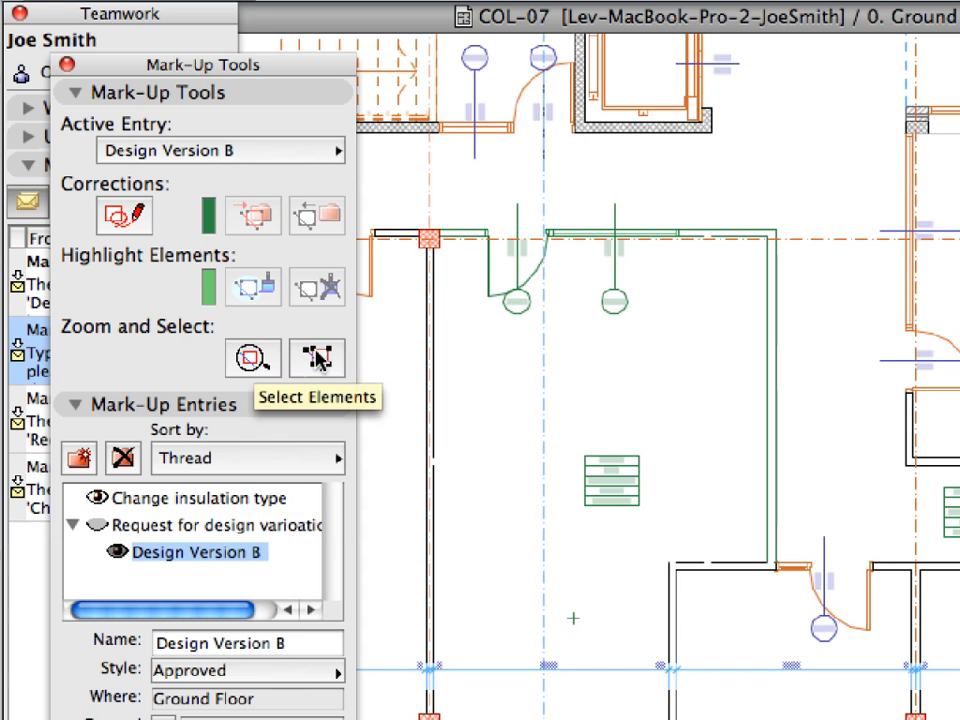
left_click(317, 360)
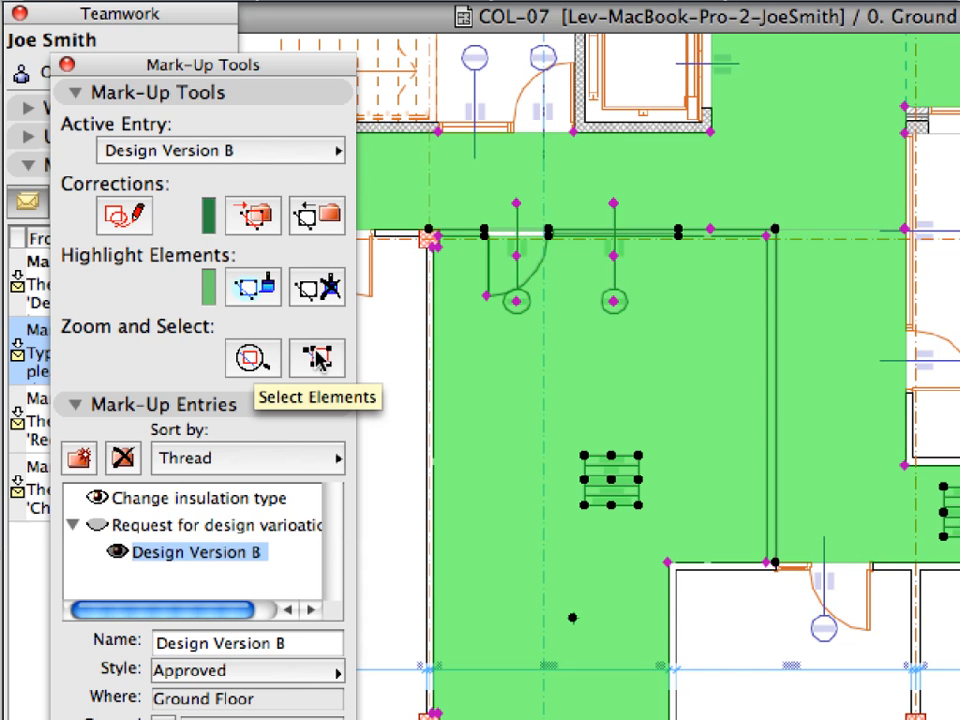
left_click(331, 232)
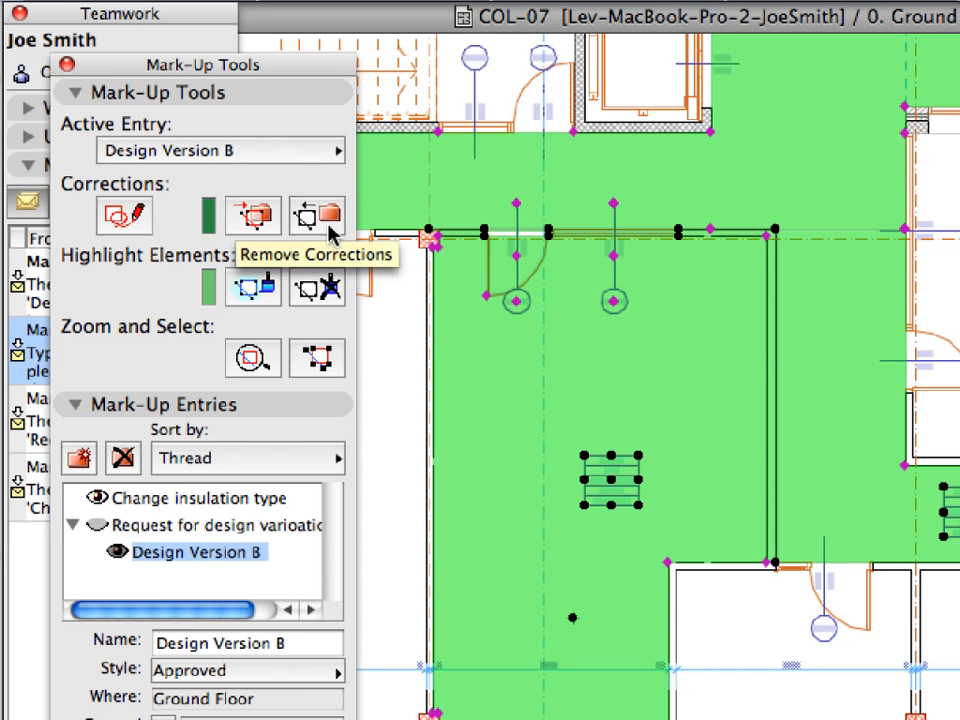
left_click(397, 289)
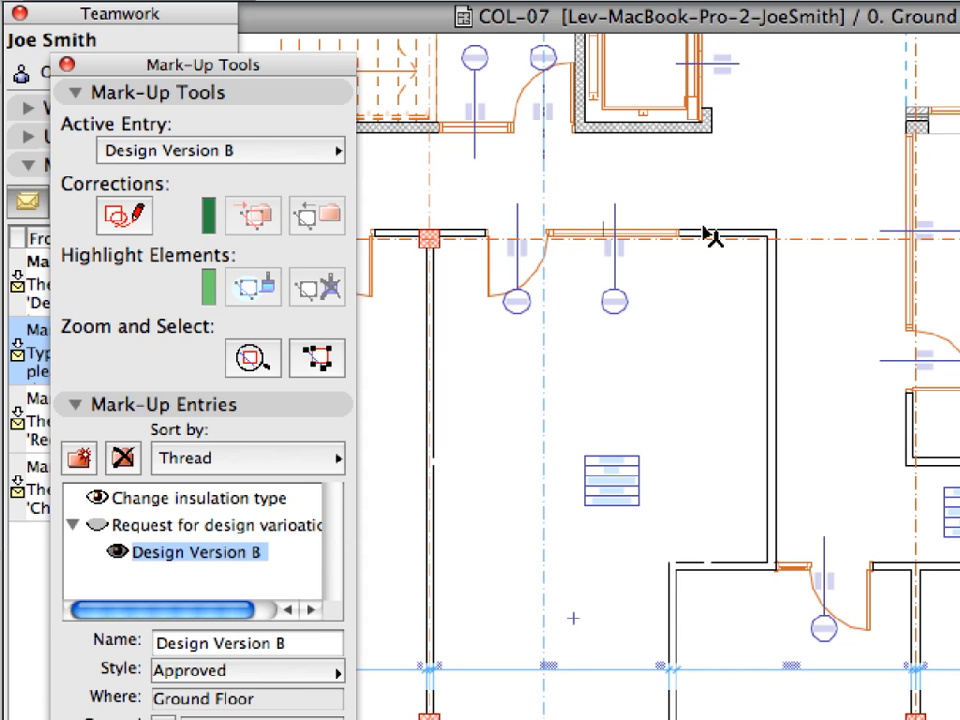
left_click(202, 556)
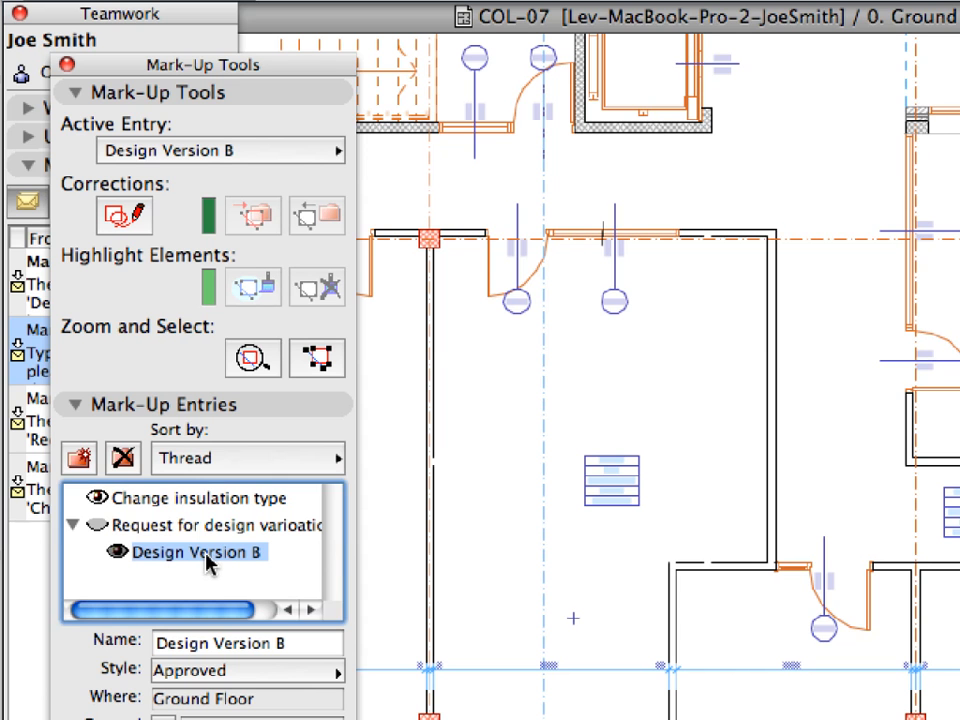
left_click(124, 458)
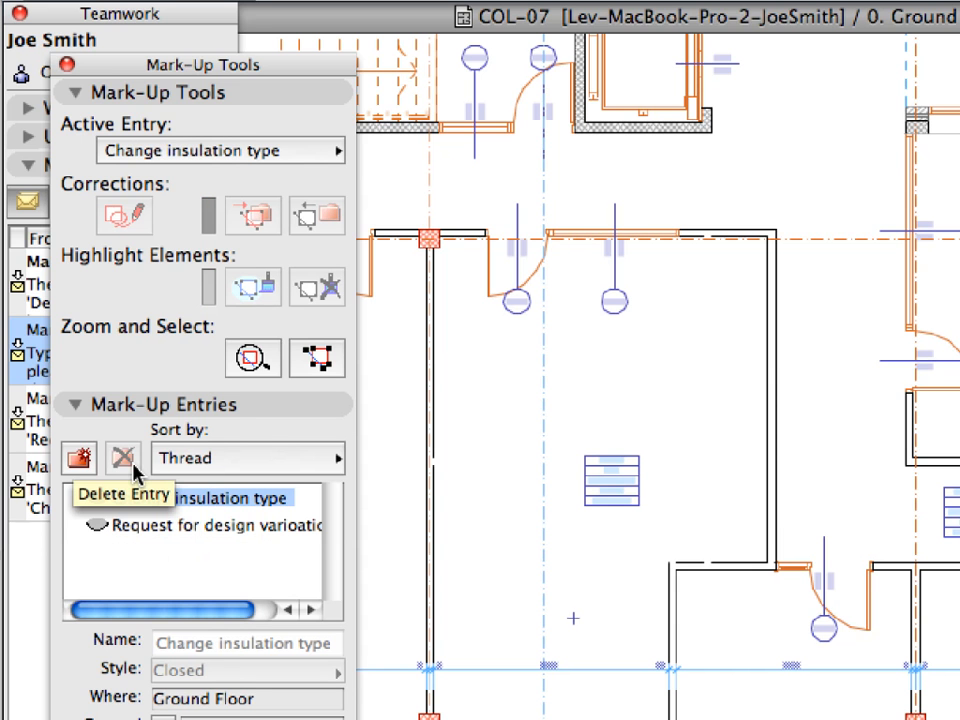
Send and receive the changes in this Teamwork project, and do the same in the reviewing team member's project.
left_click(161, 118)
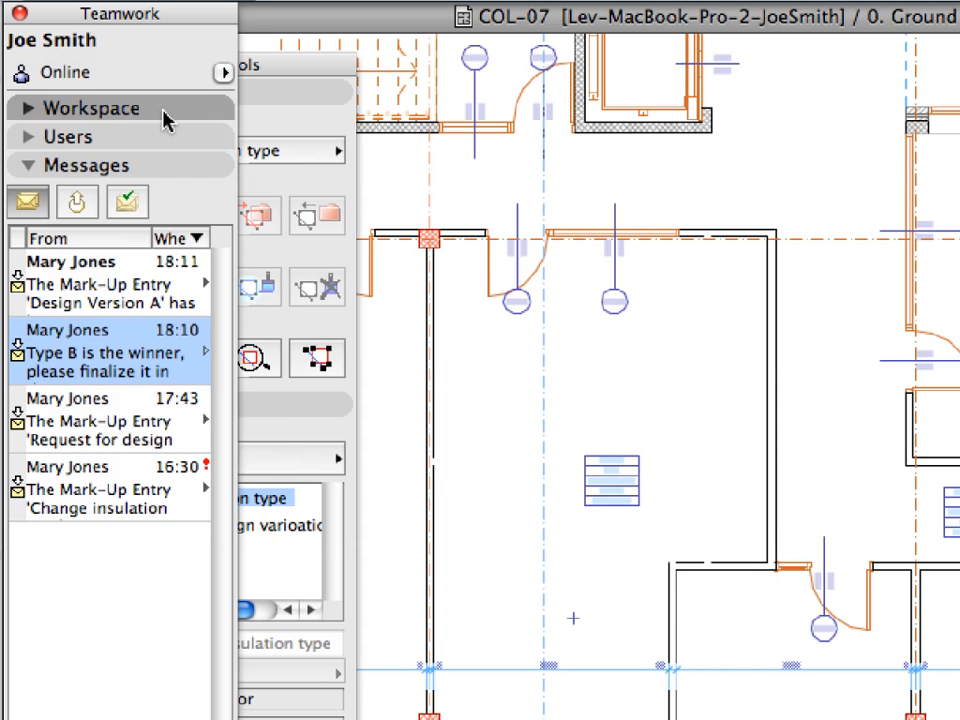
left_click(163, 118)
left_click(182, 152)
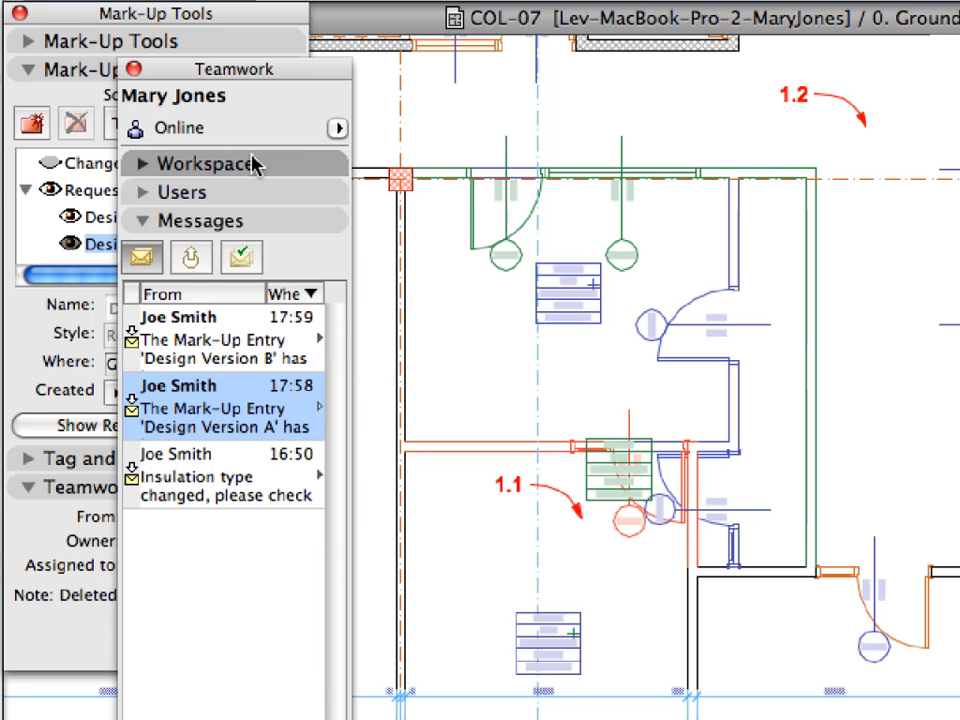
left_click(253, 164)
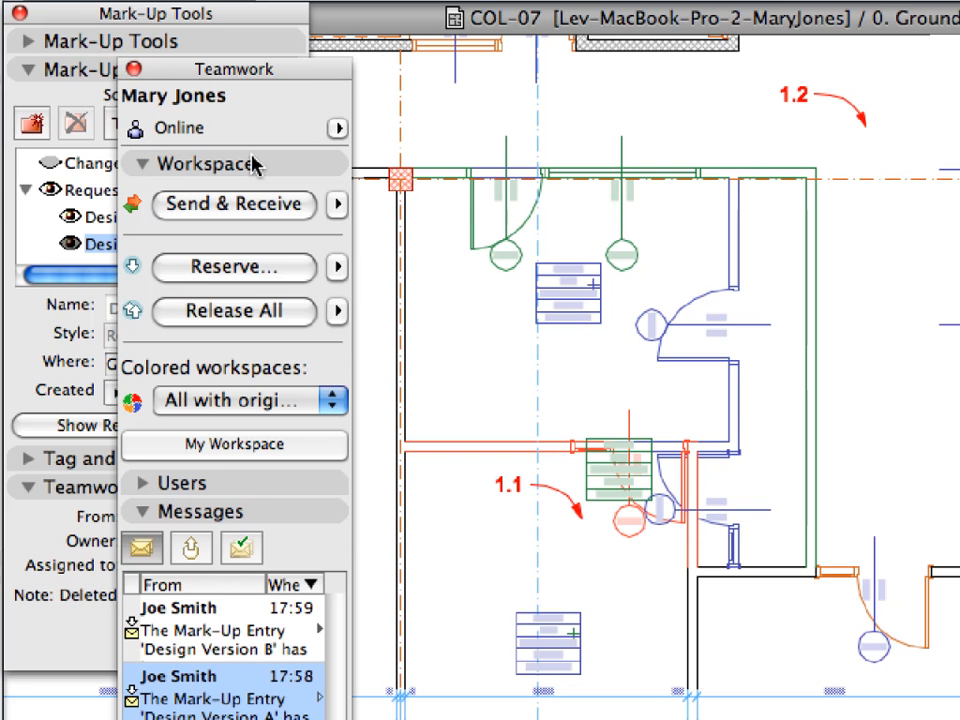
left_click(296, 205)
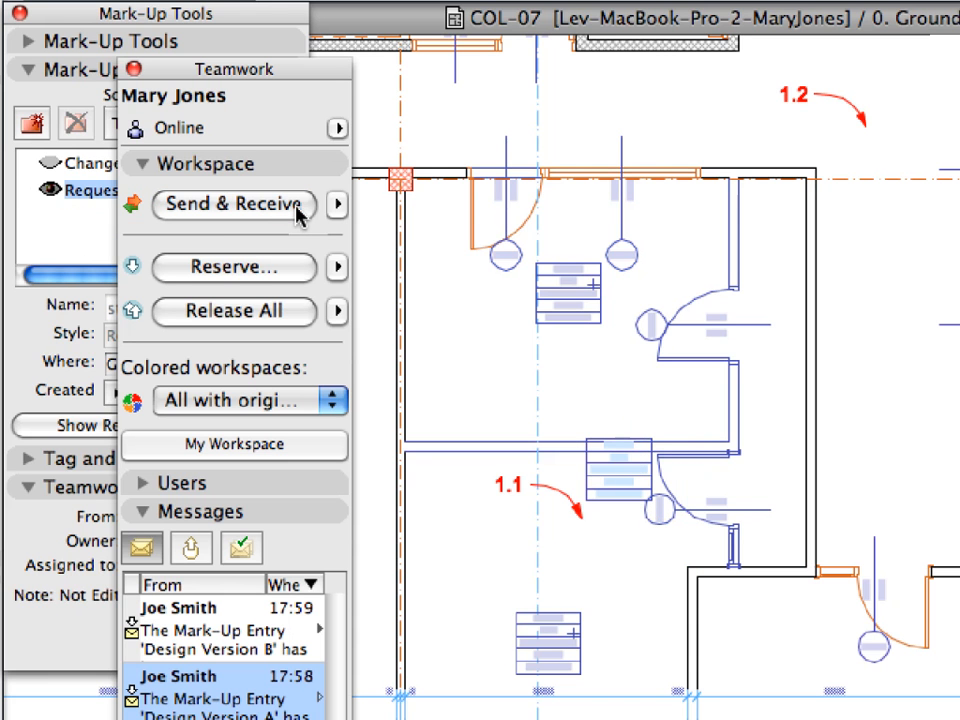
Leave the COL-07 Teamwork project as the reviewing team member, and also leave it in the other team member's session.
left_click(218, 14)
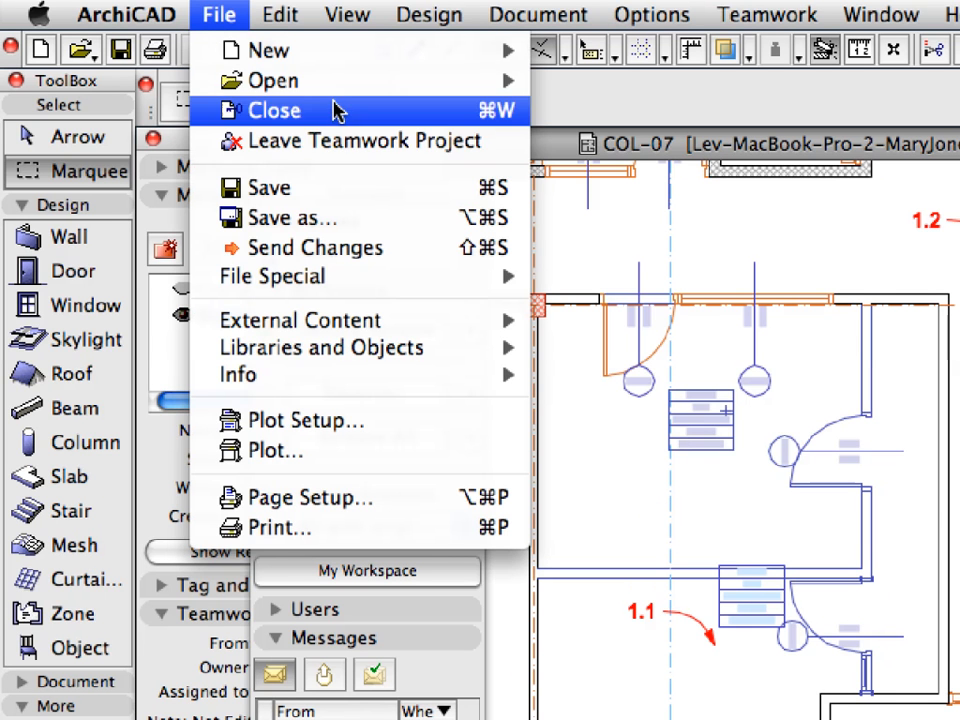
left_click(507, 155)
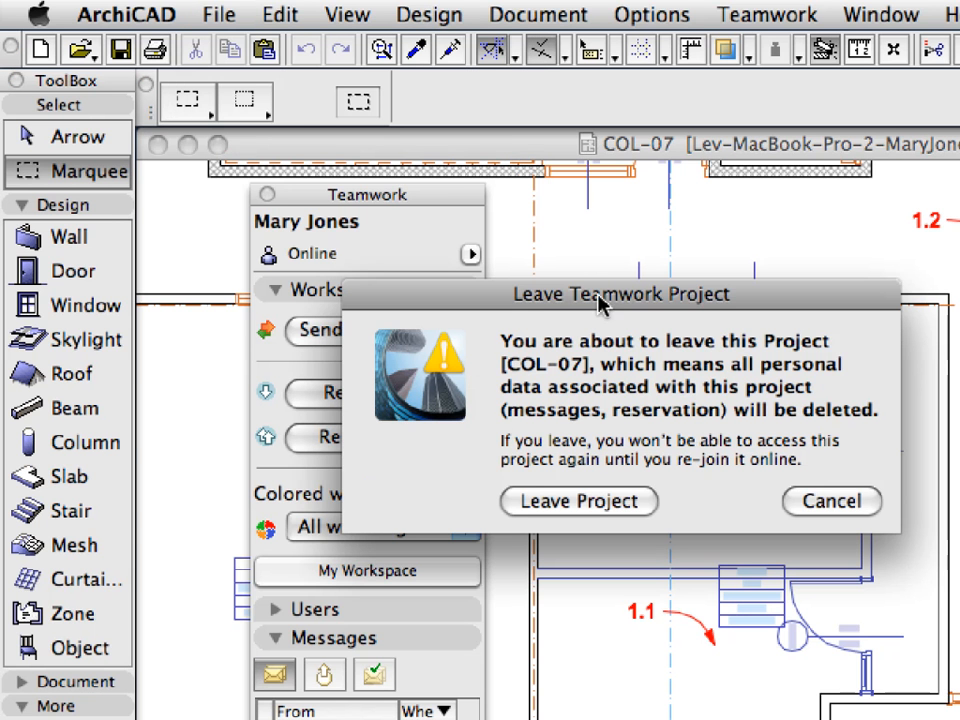
left_click(624, 504)
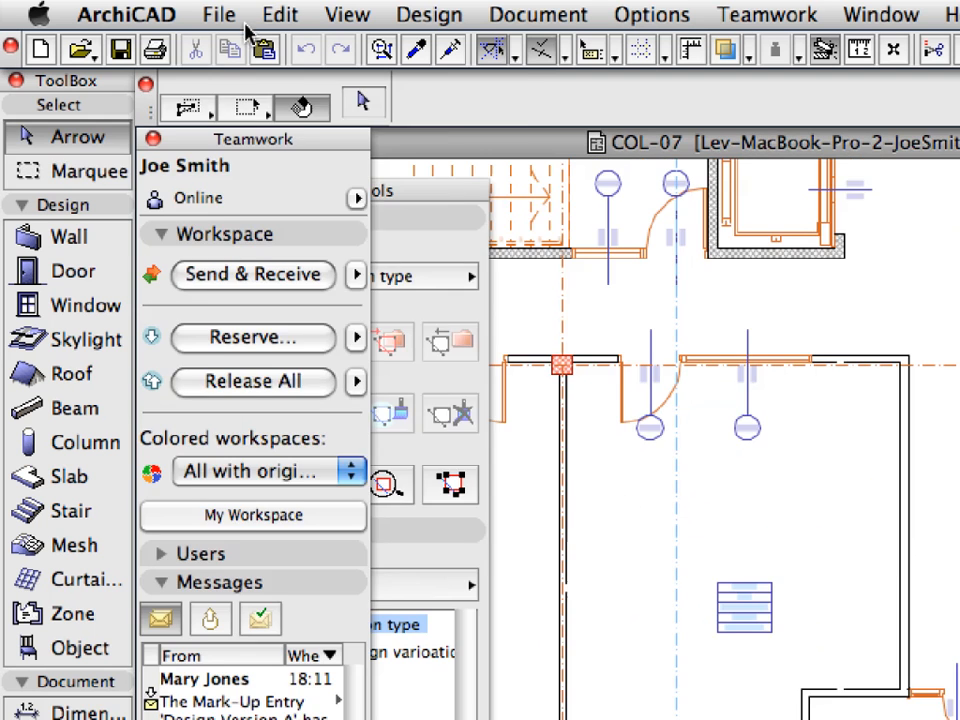
left_click(236, 15)
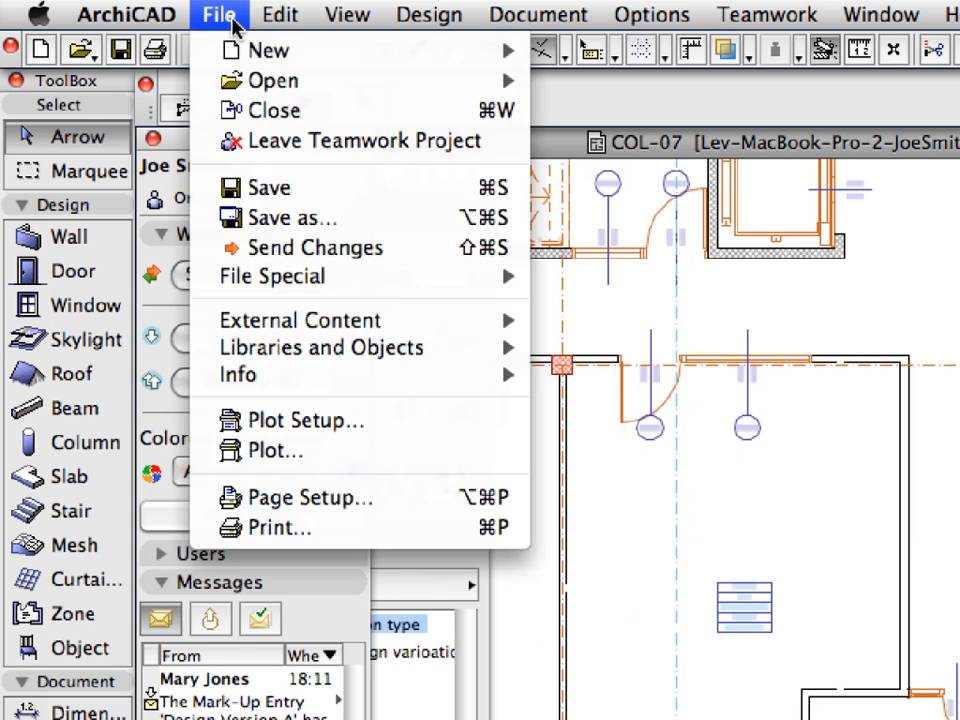
left_click(497, 150)
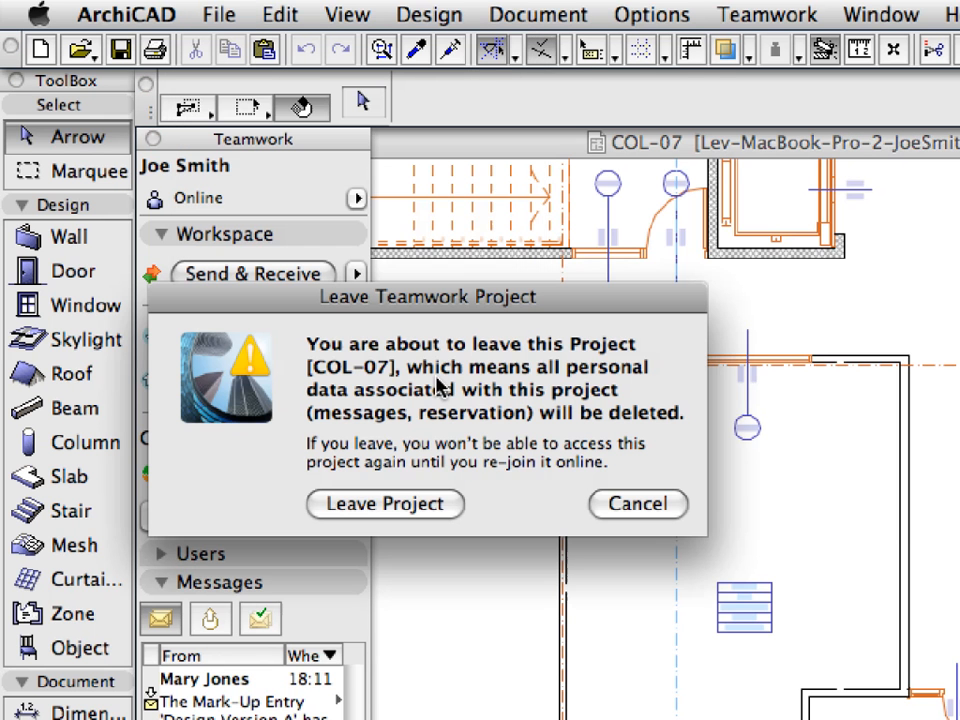
left_click(440, 505)
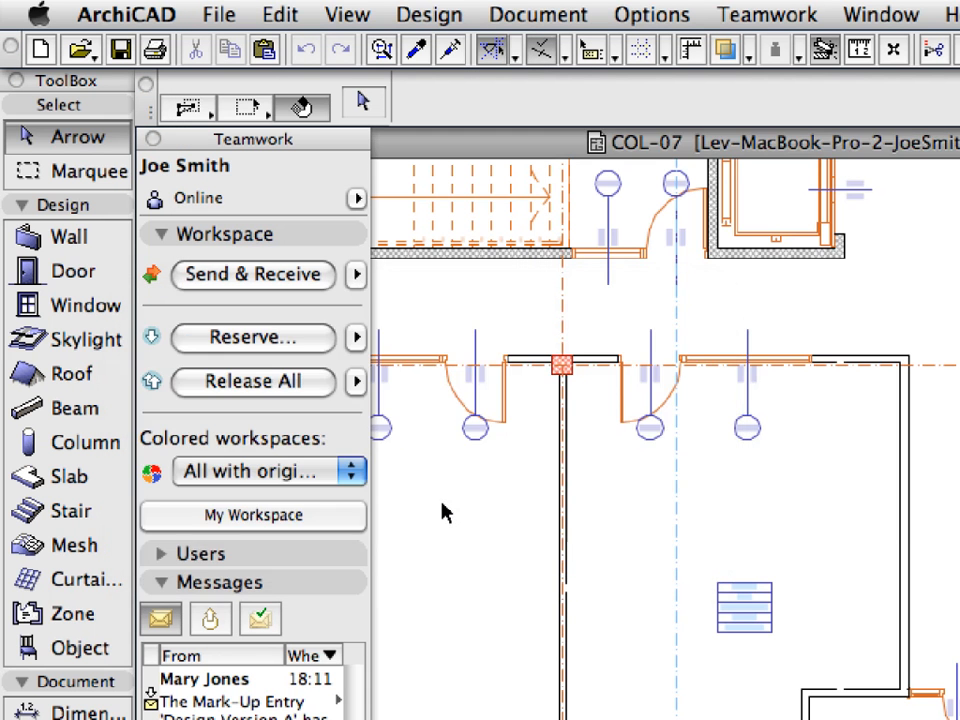